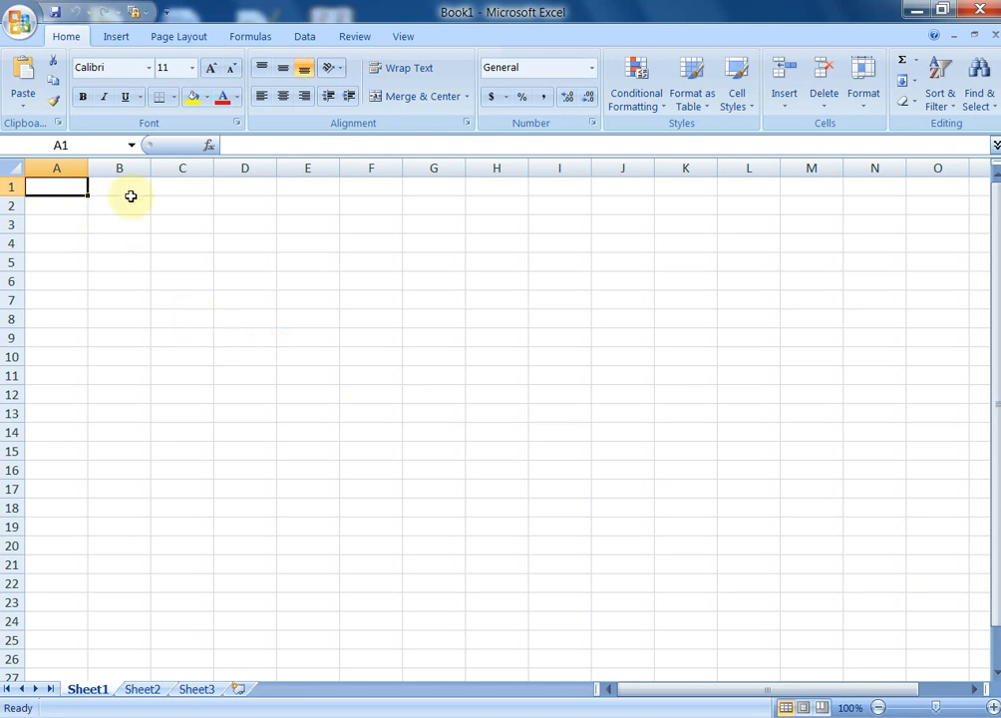
# Select cells E3, C6, A6 and F6, then whole rows 2, 6 and 9
pyautogui.click(315, 227)
pyautogui.click(175, 281)
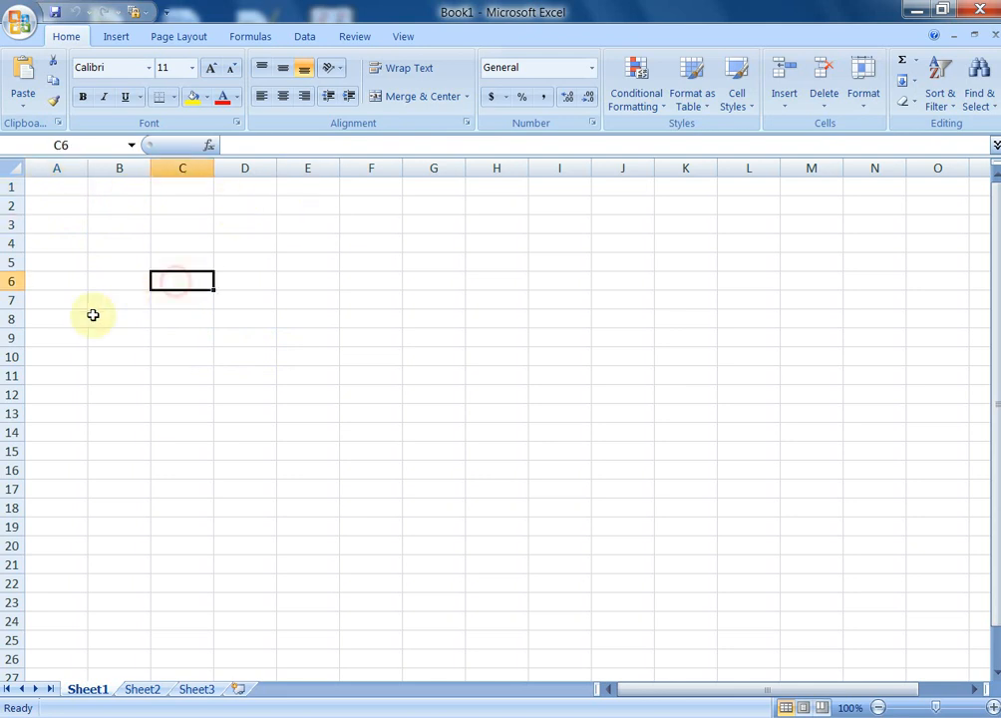
pyautogui.click(69, 282)
pyautogui.click(343, 284)
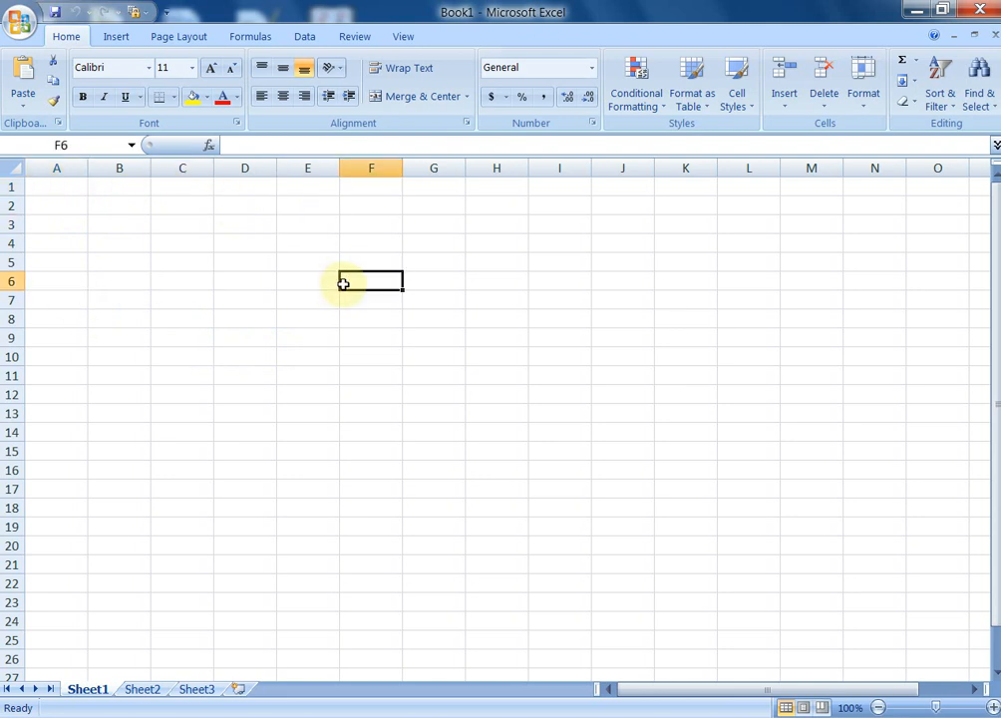
pyautogui.click(8, 205)
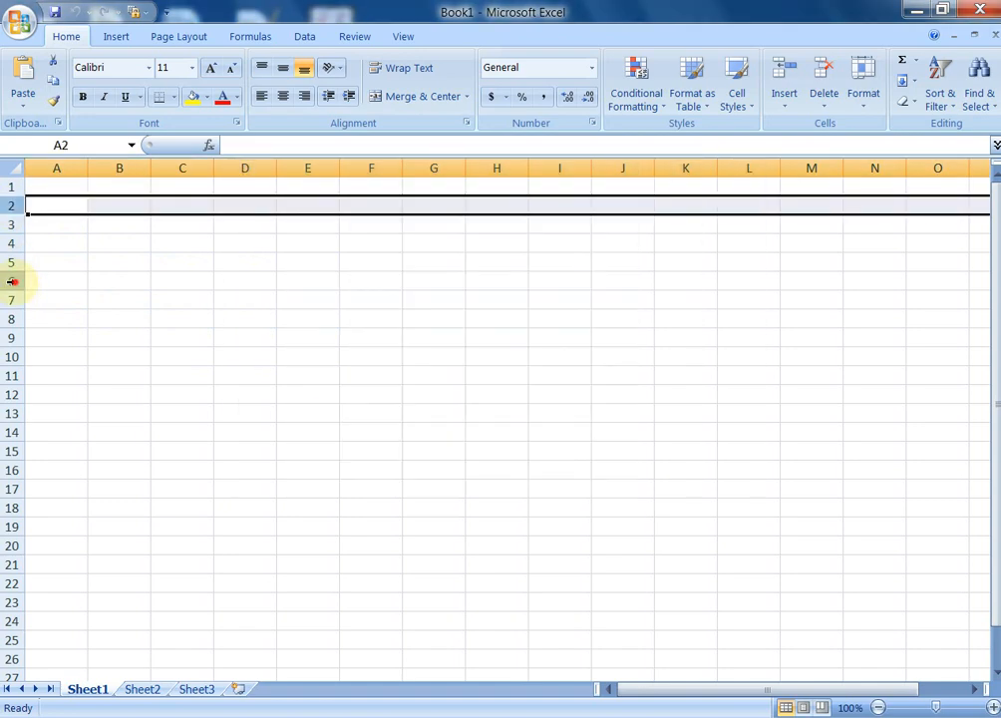
pyautogui.click(11, 282)
pyautogui.click(11, 339)
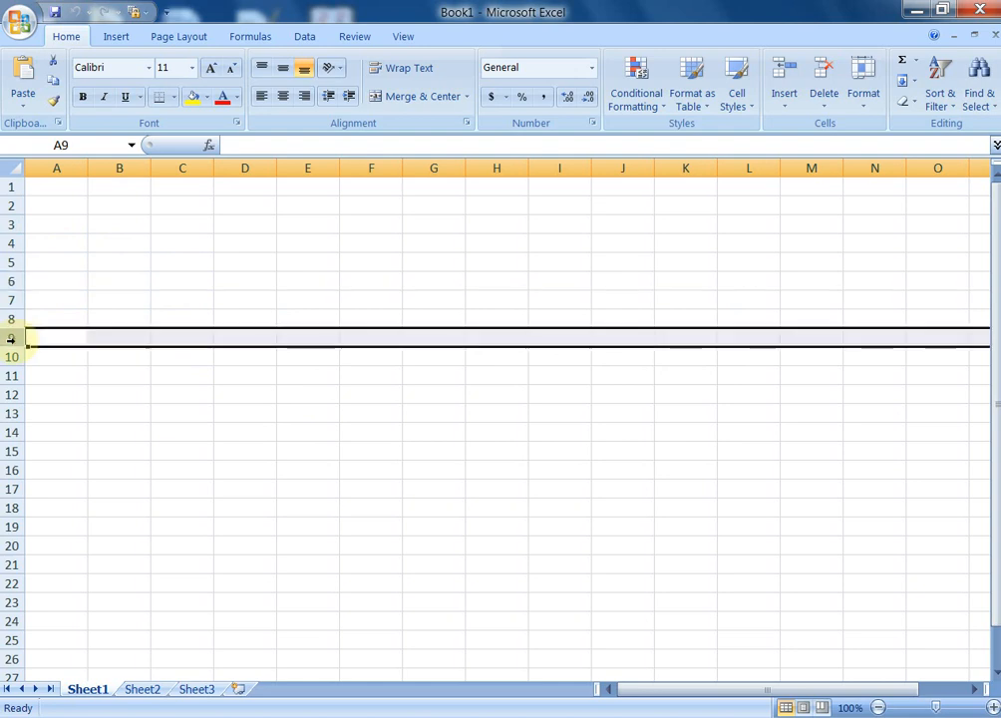
# Select whole columns C, E, F, G, H and I in turn
pyautogui.click(182, 165)
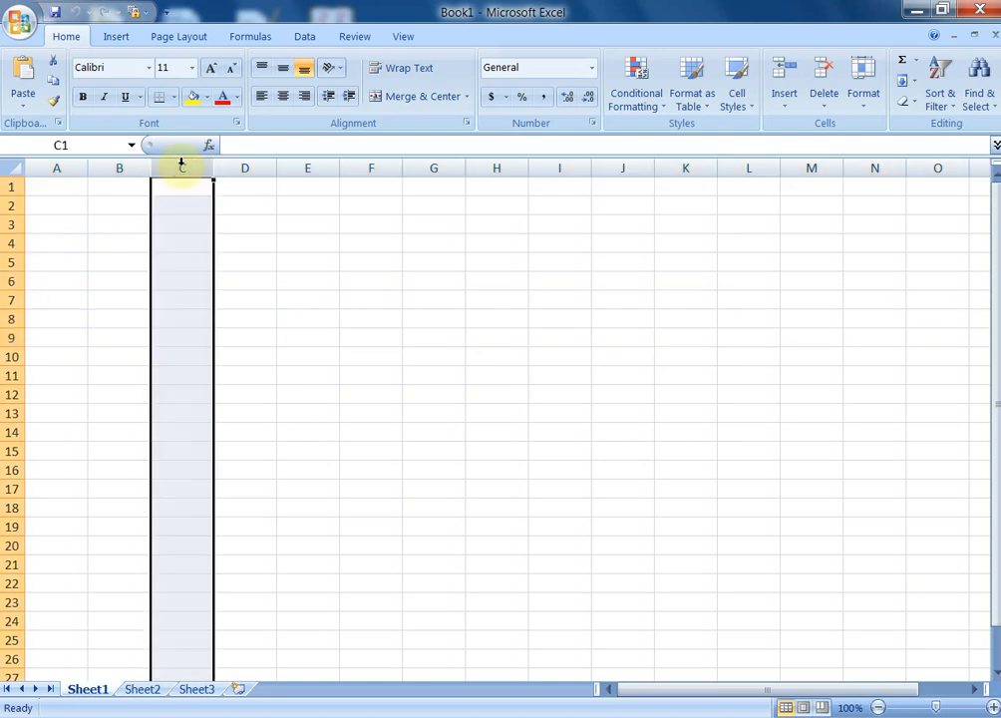
pyautogui.click(298, 167)
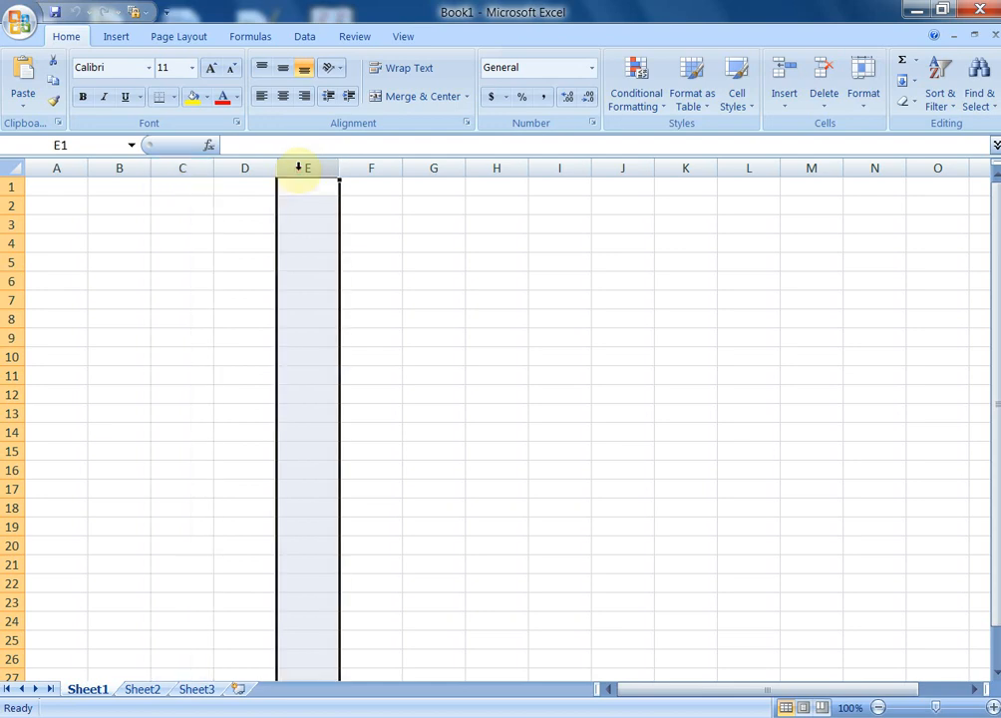
pyautogui.click(384, 166)
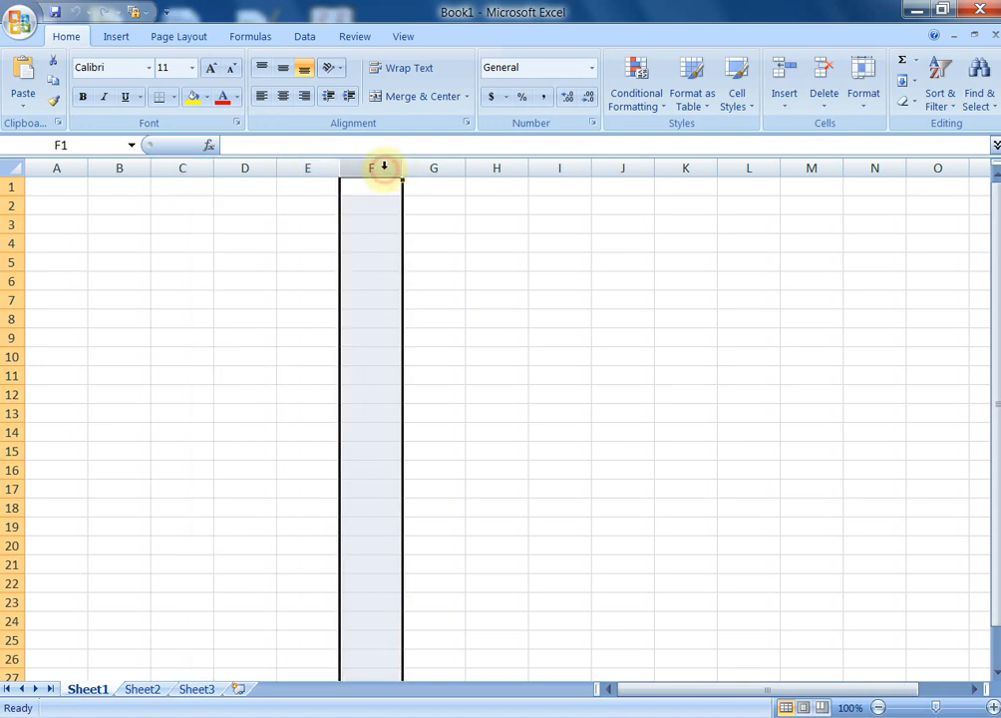
pyautogui.click(436, 166)
pyautogui.click(519, 165)
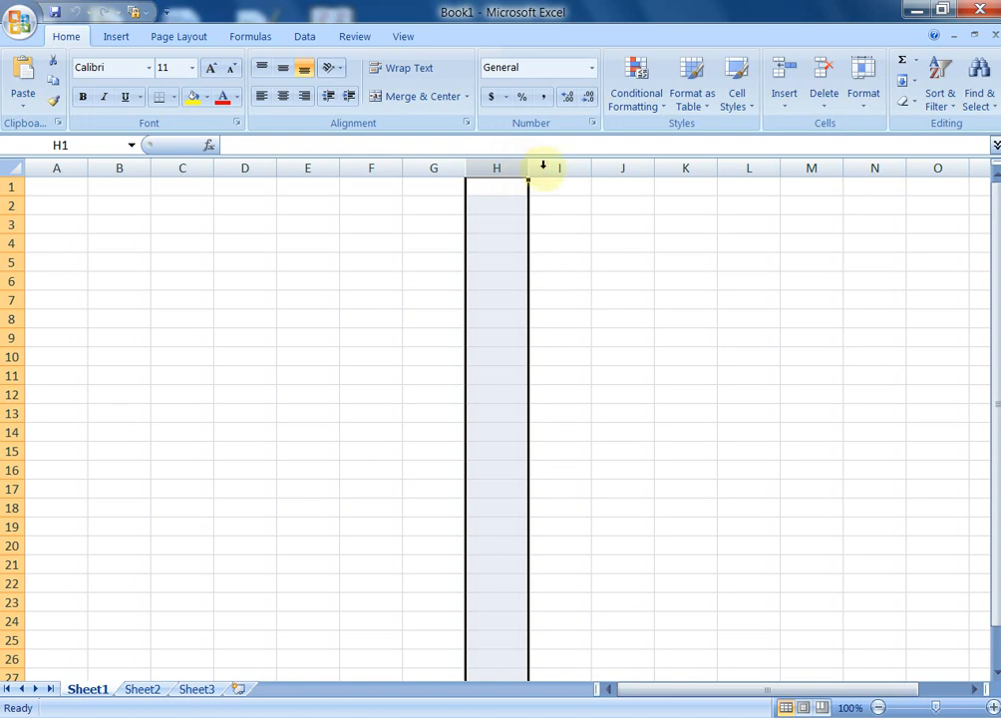
pyautogui.click(548, 166)
# Select cells D10 and D7, check the D7 address in the Name Box, then select G9
pyautogui.click(272, 365)
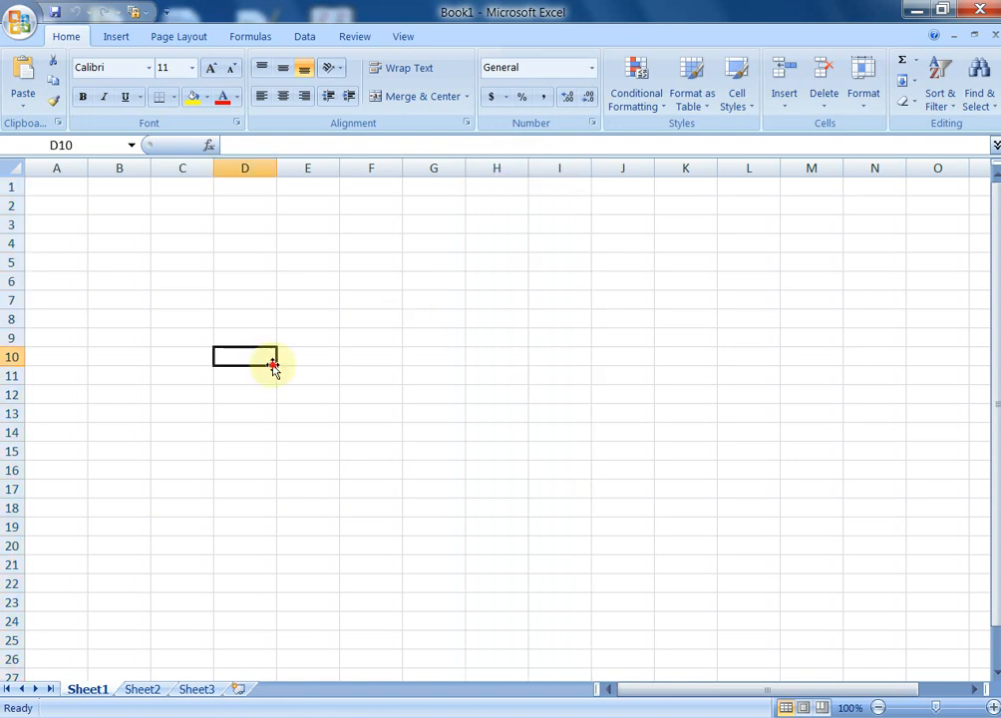
pyautogui.click(251, 301)
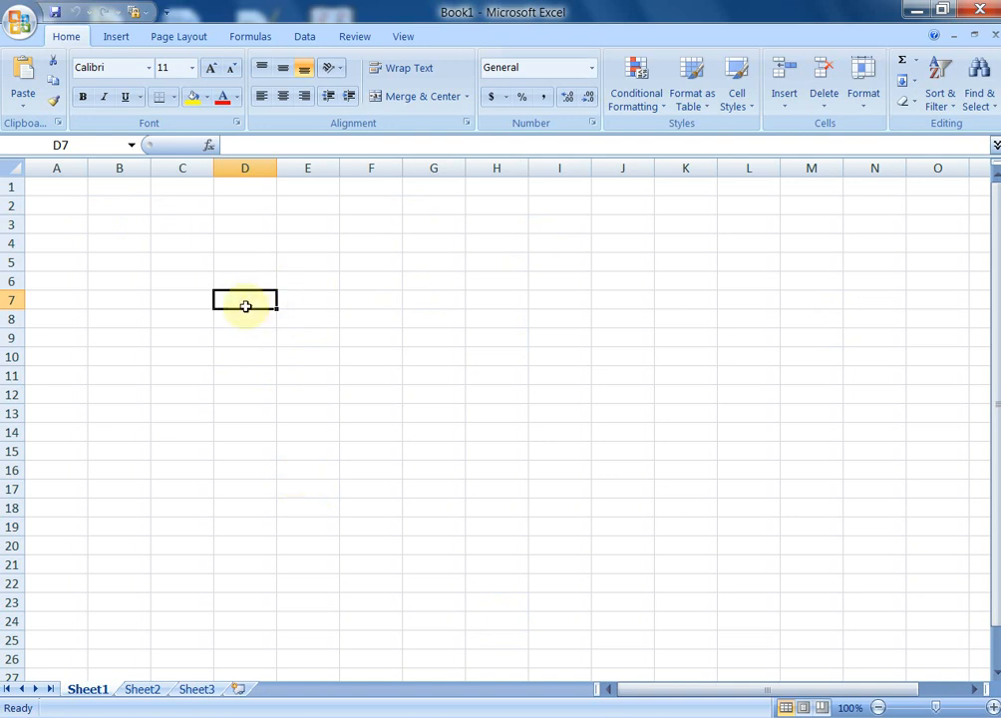
pyautogui.click(33, 144)
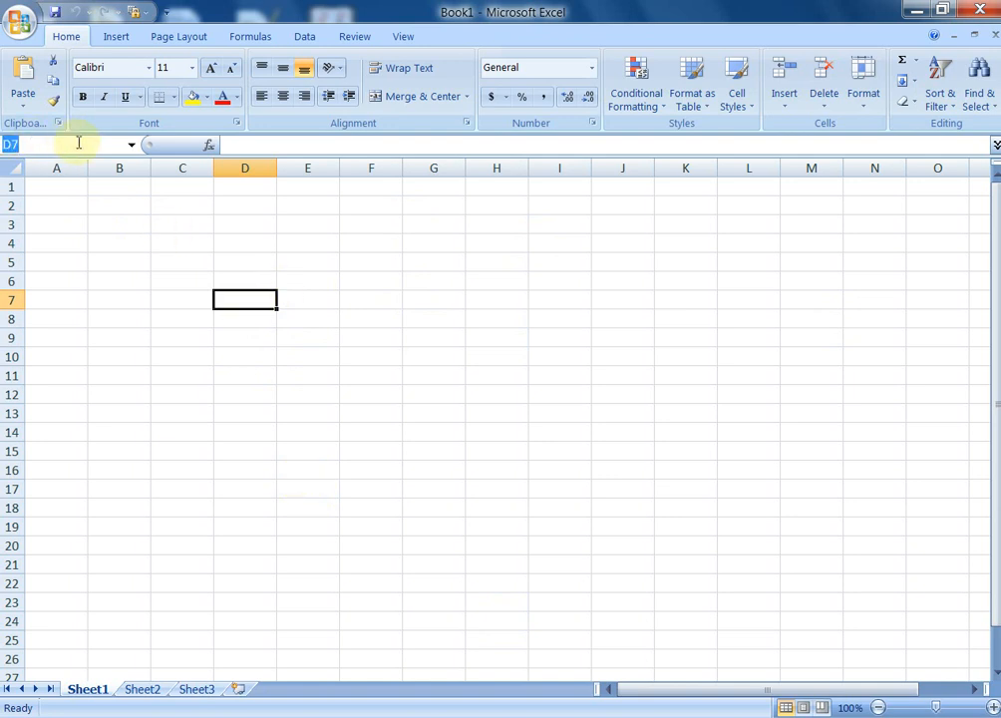
pyautogui.click(77, 143)
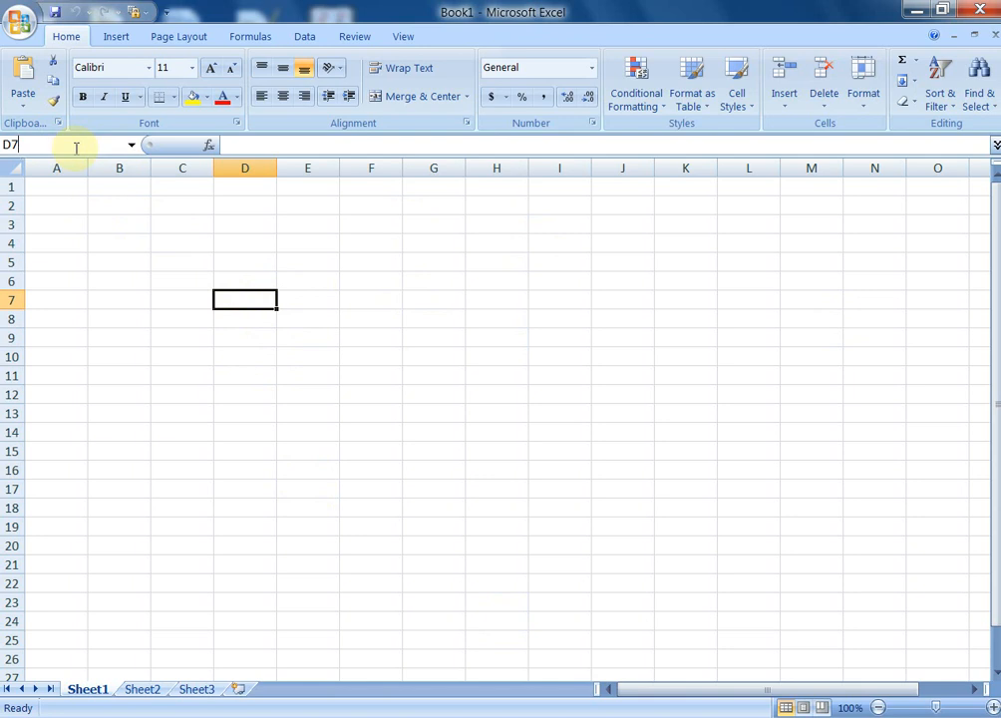
pyautogui.click(410, 340)
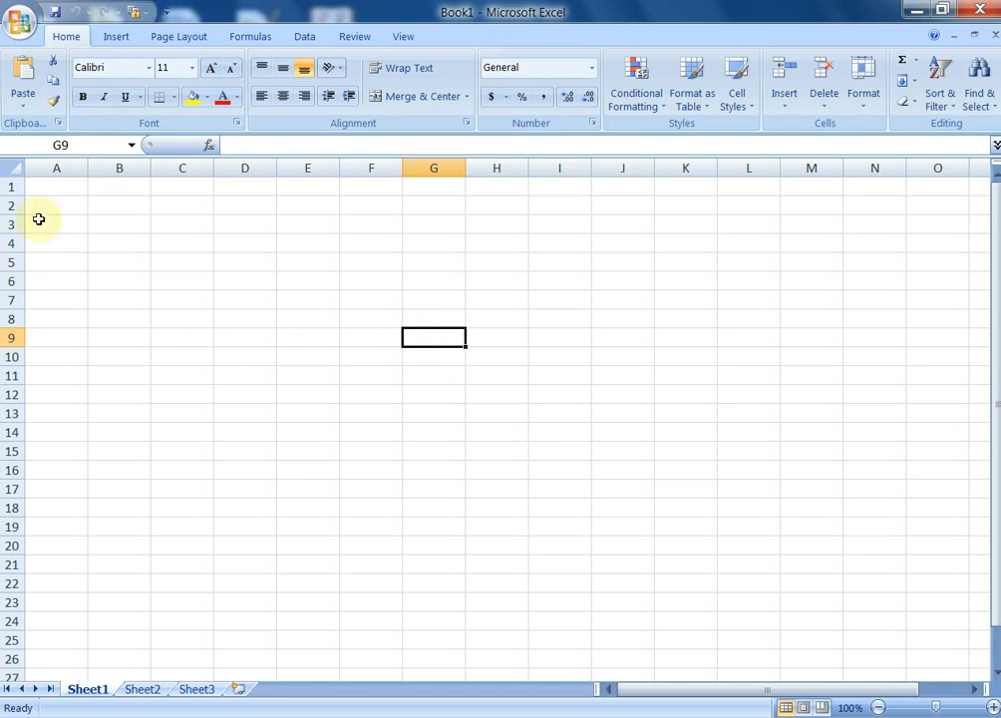
# Enter 1 in cell A1 and zoom the sheet in to 180%
pyautogui.click(68, 191)
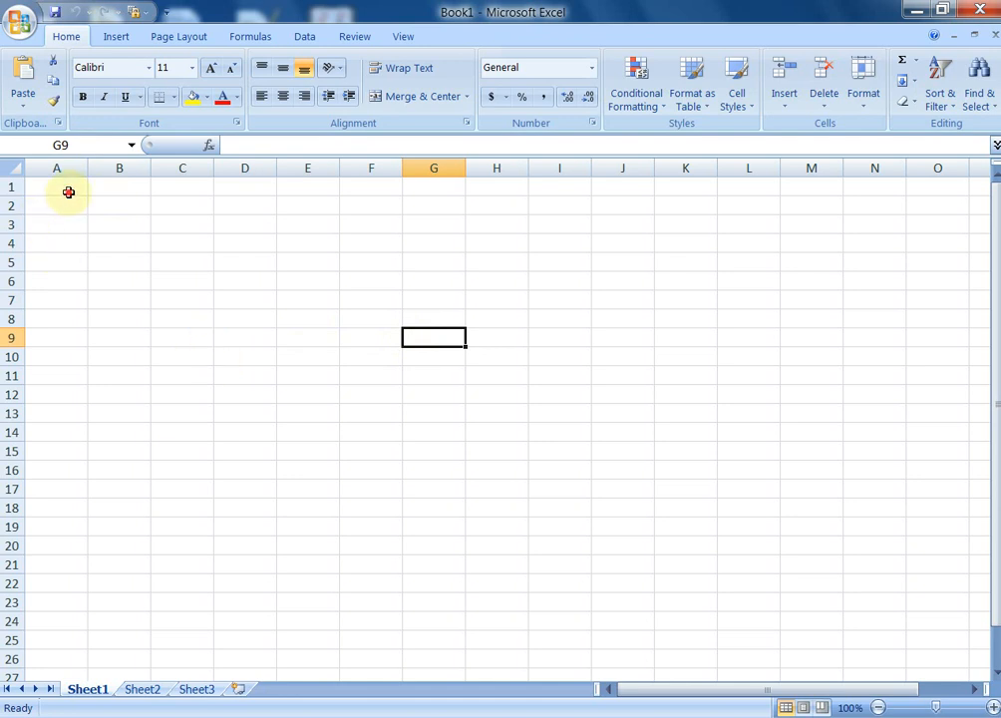
pyautogui.write('1')
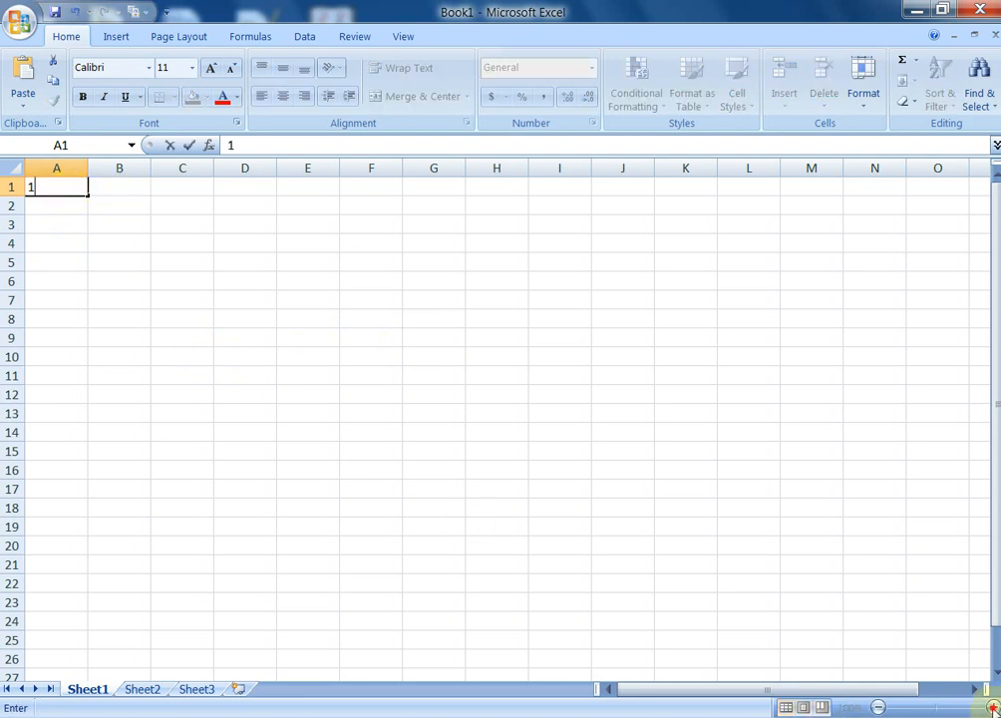
pyautogui.click(894, 614)
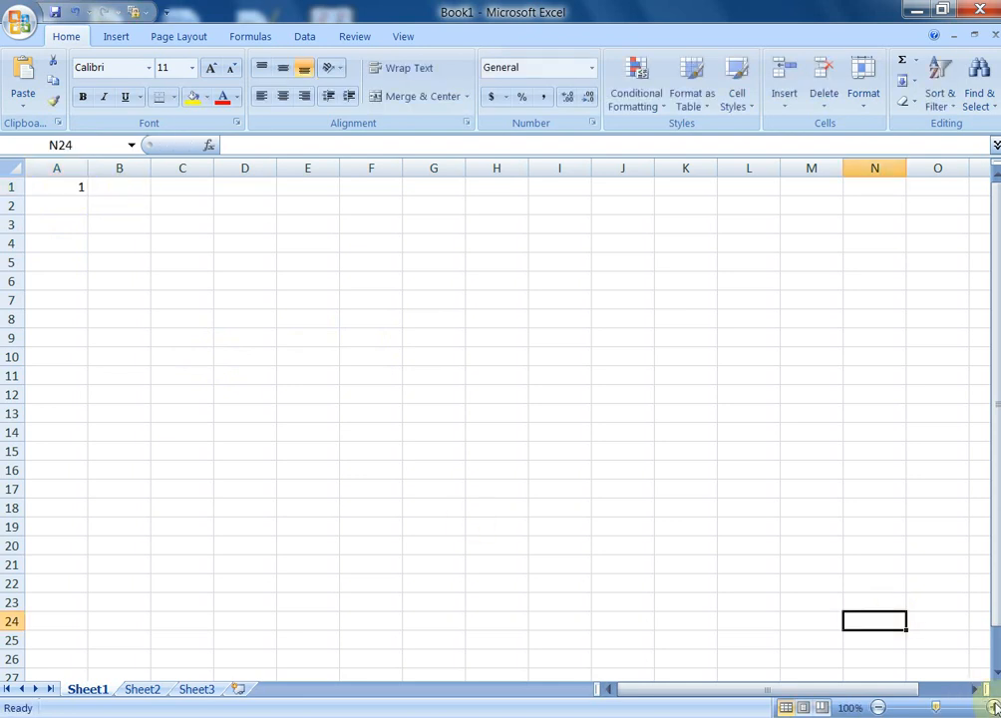
pyautogui.click(992, 707)
pyautogui.click(992, 707)
pyautogui.click(992, 707)
pyautogui.click(993, 707)
pyautogui.click(992, 707)
pyautogui.click(994, 708)
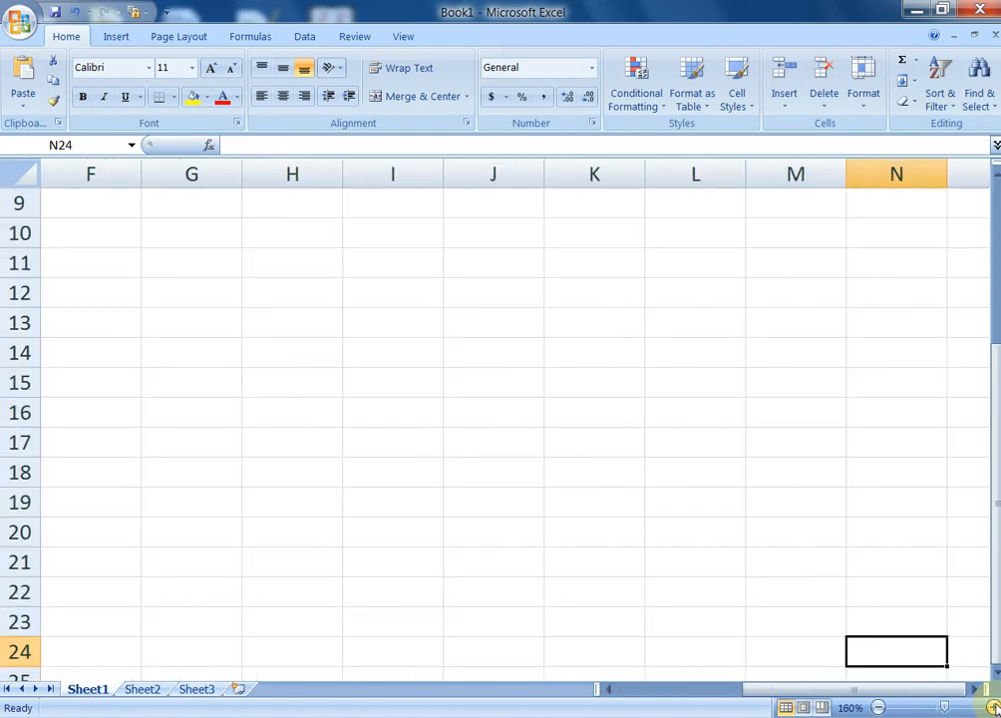
pyautogui.click(994, 708)
pyautogui.click(995, 708)
pyautogui.scroll(4, 632, 543)
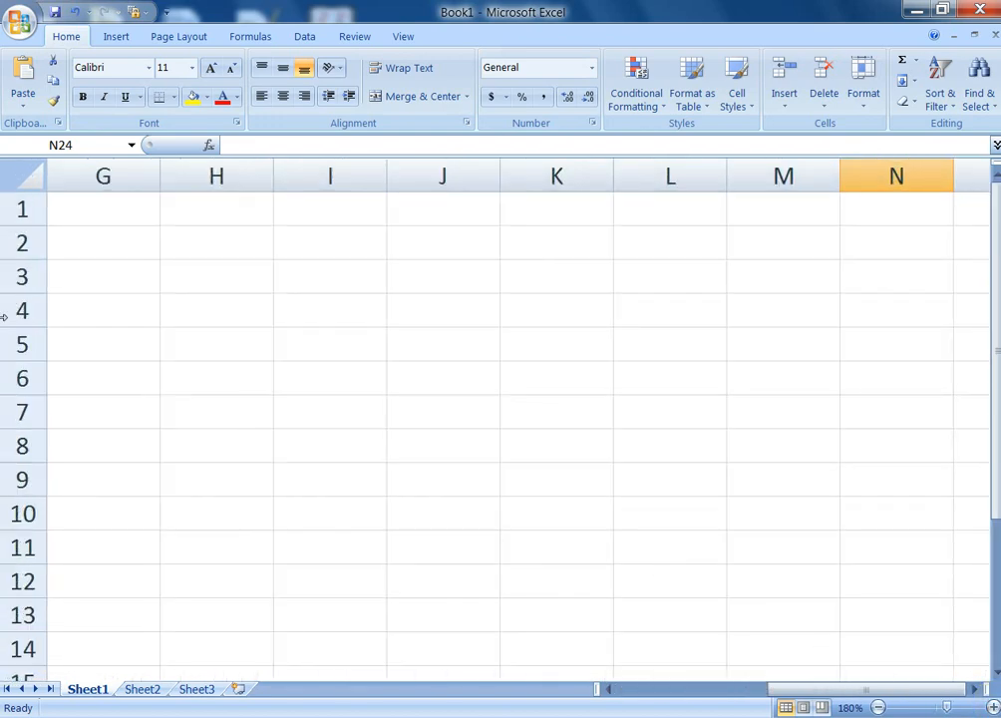
# Jump back to A1 with Ctrl+Home and enter 2 in cell A2
pyautogui.click(92, 216)
pyautogui.press('Left')
pyautogui.hotkey('ctrl', 'Home')
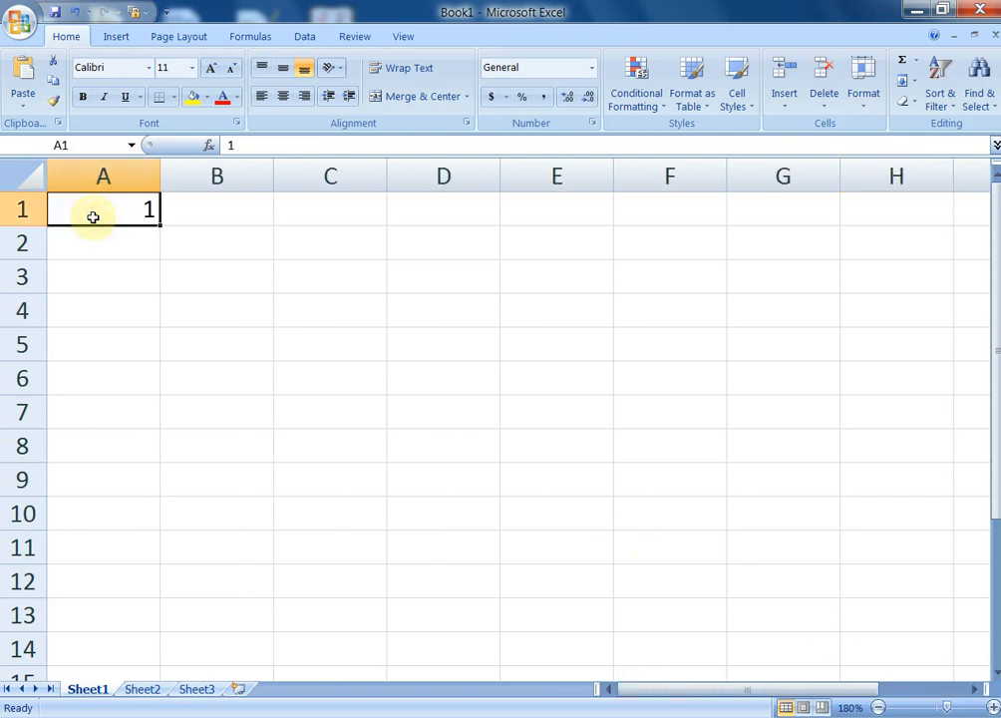
pyautogui.press('Down')
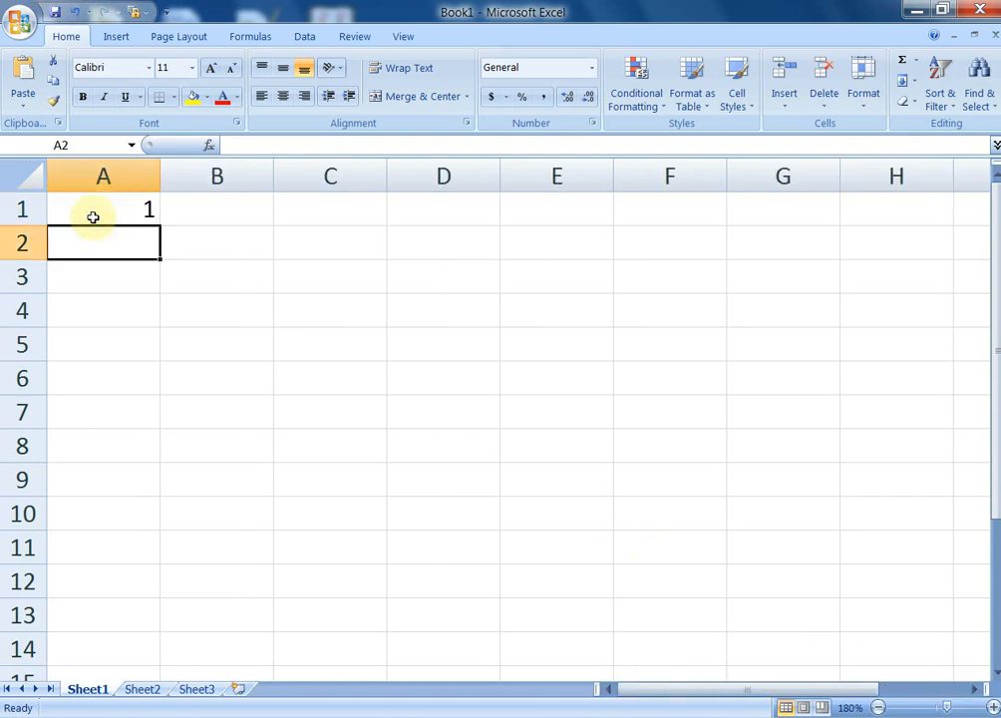
pyautogui.write('2')
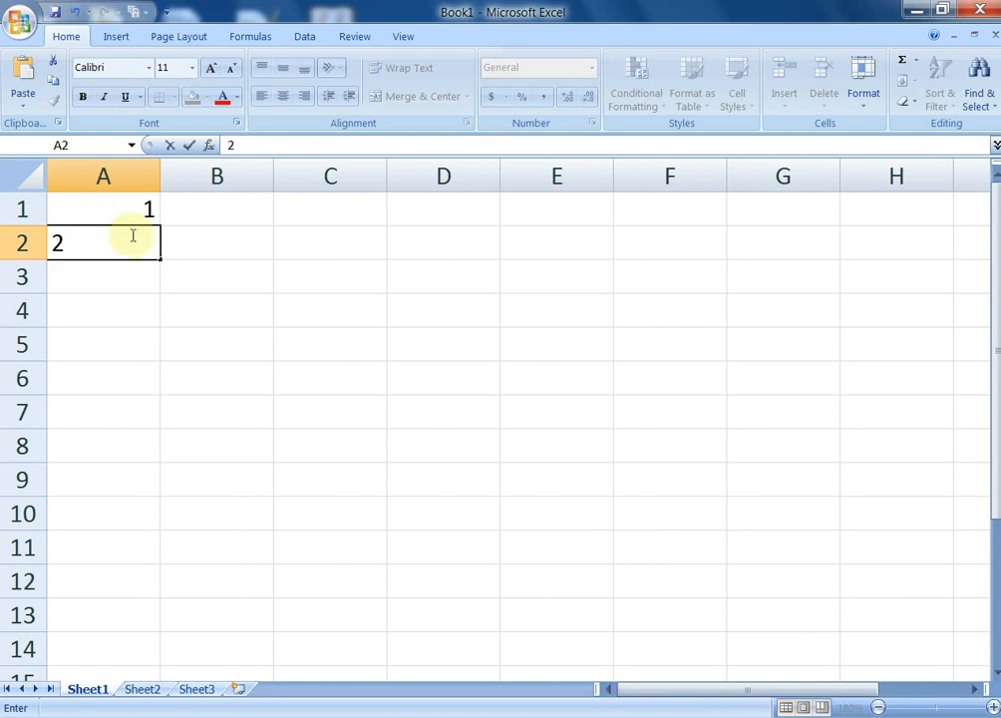
pyautogui.click(198, 369)
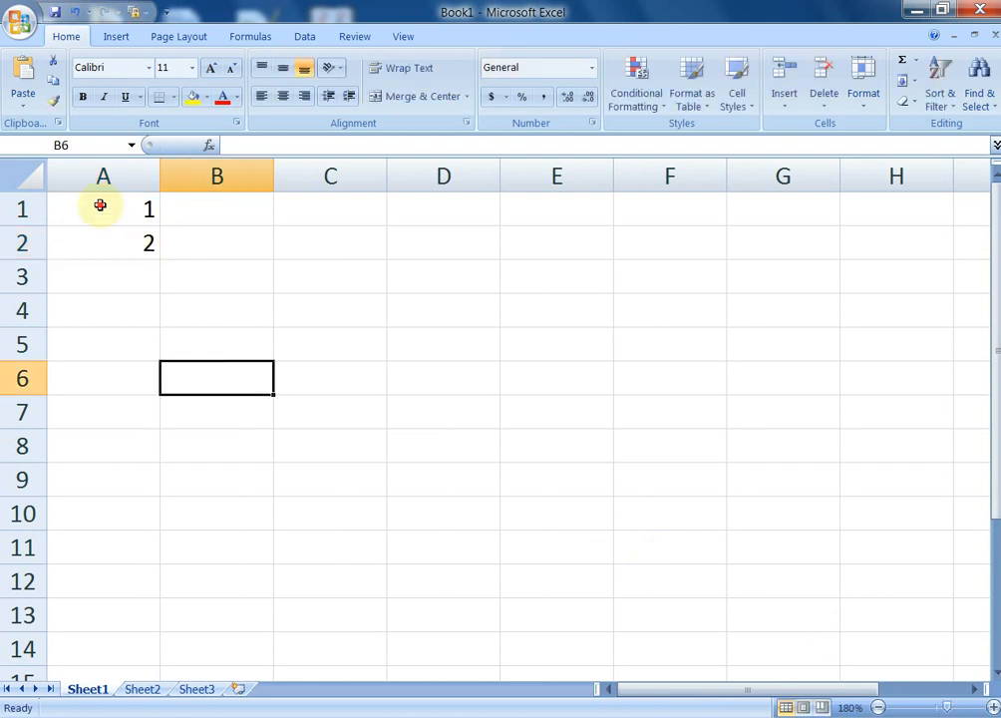
# Select A1:A2 and fill the series down to A10, giving 1 through 10
pyautogui.click(104, 216)
pyautogui.moveTo(104, 216); pyautogui.dragTo(163, 536)
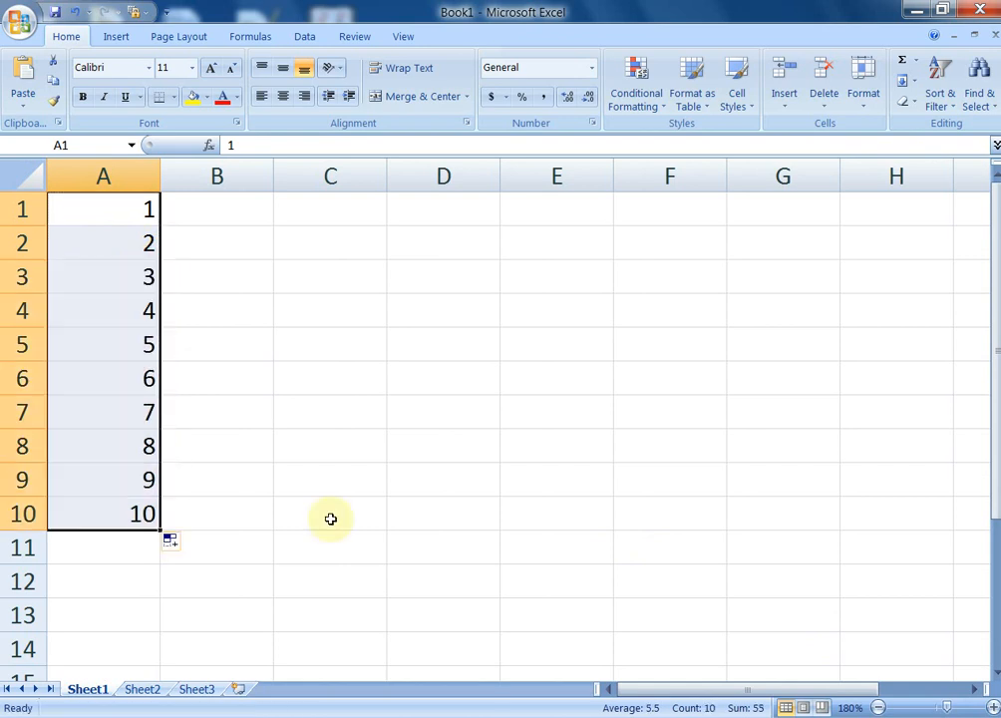
pyautogui.click(220, 361)
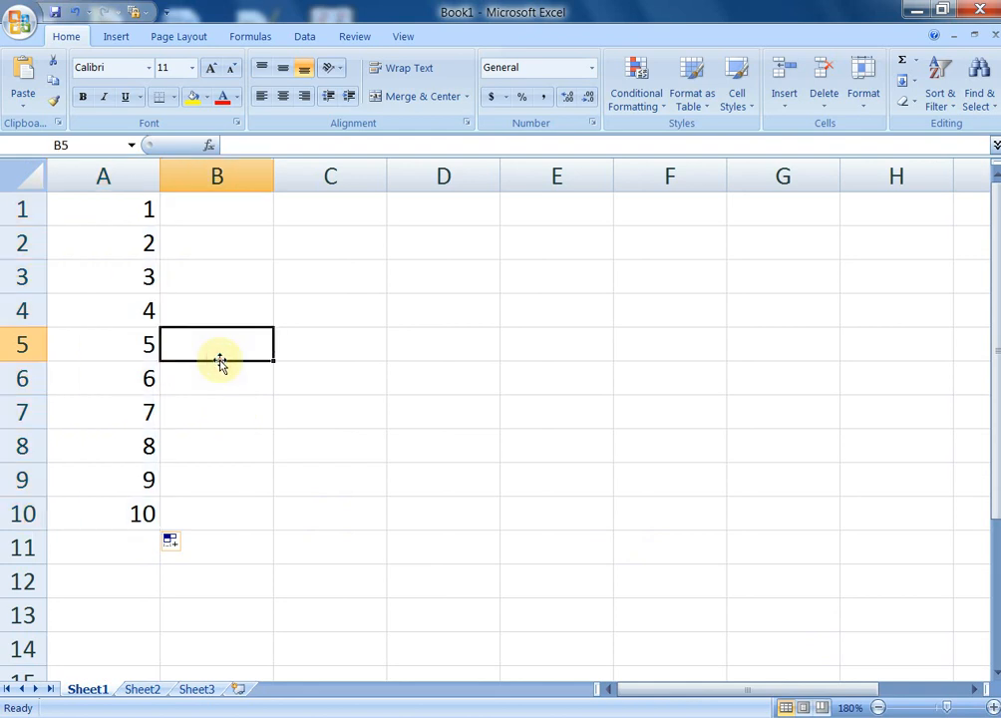
# Enter 2 in B1 and 4 in B2, then fill the even numbers down to B10 (20)
pyautogui.click(226, 208)
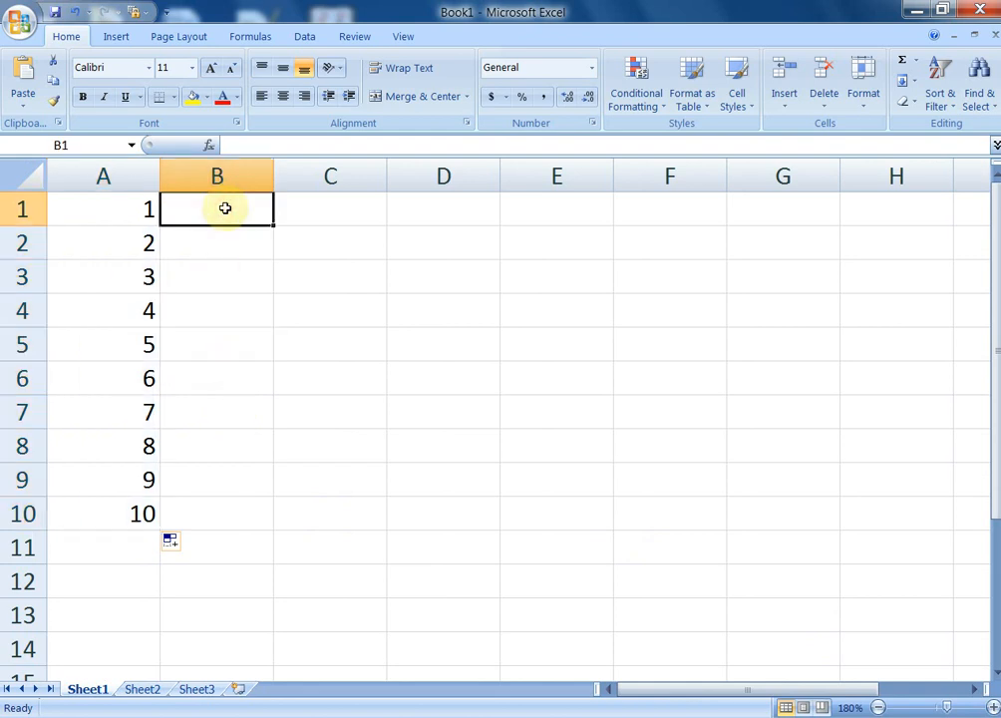
pyautogui.write('2')
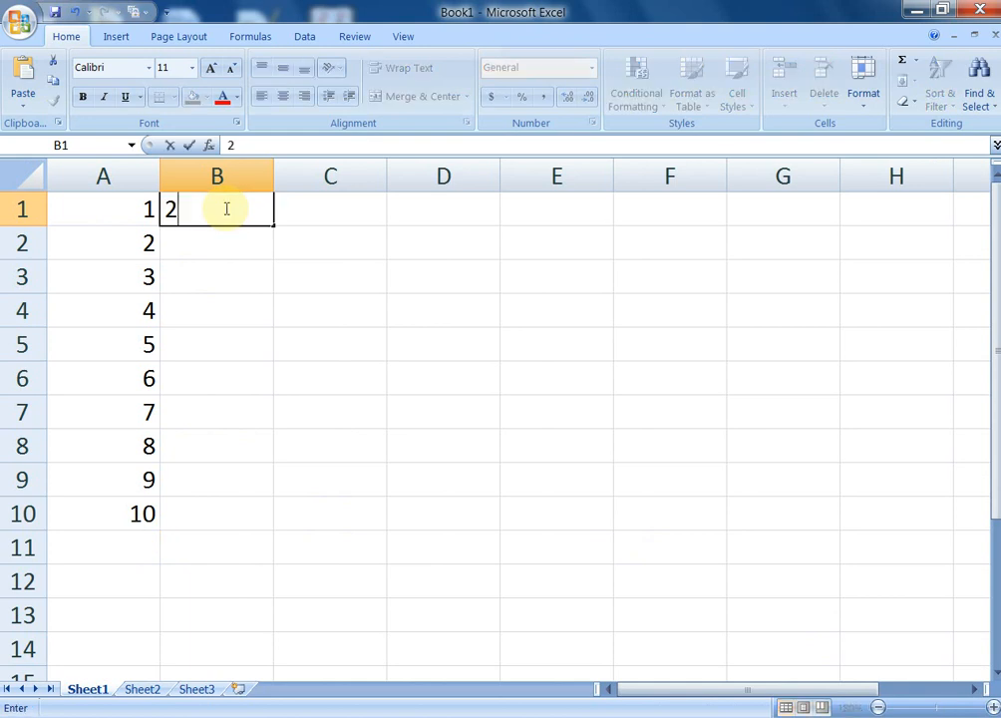
pyautogui.press('Return')
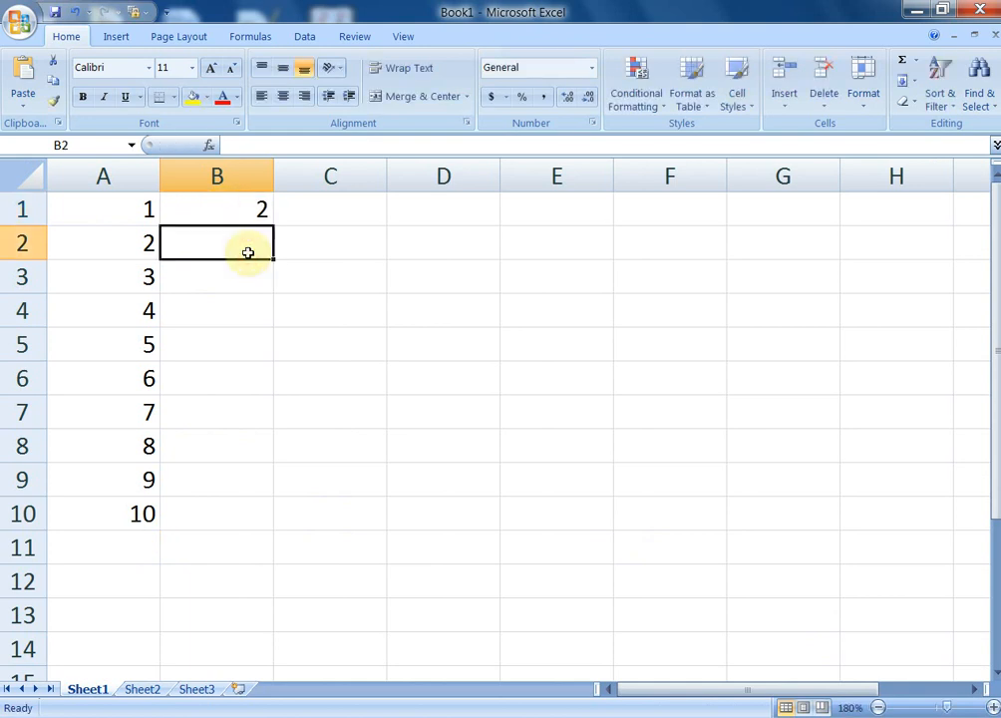
pyautogui.write('4')
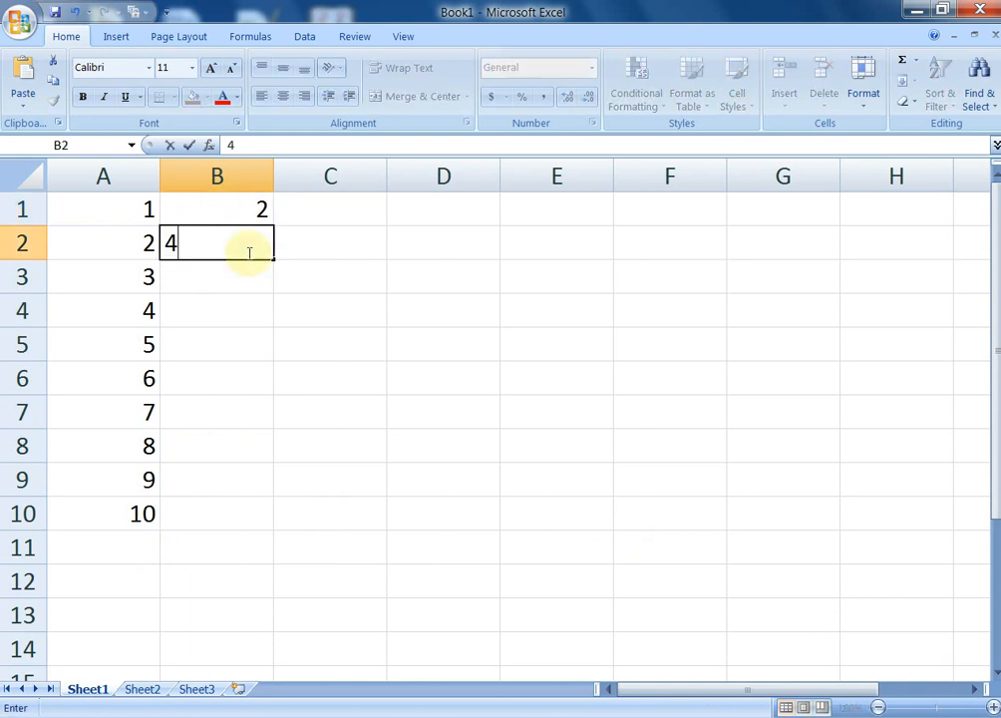
pyautogui.click(324, 301)
pyautogui.moveTo(220, 216); pyautogui.dragTo(254, 518)
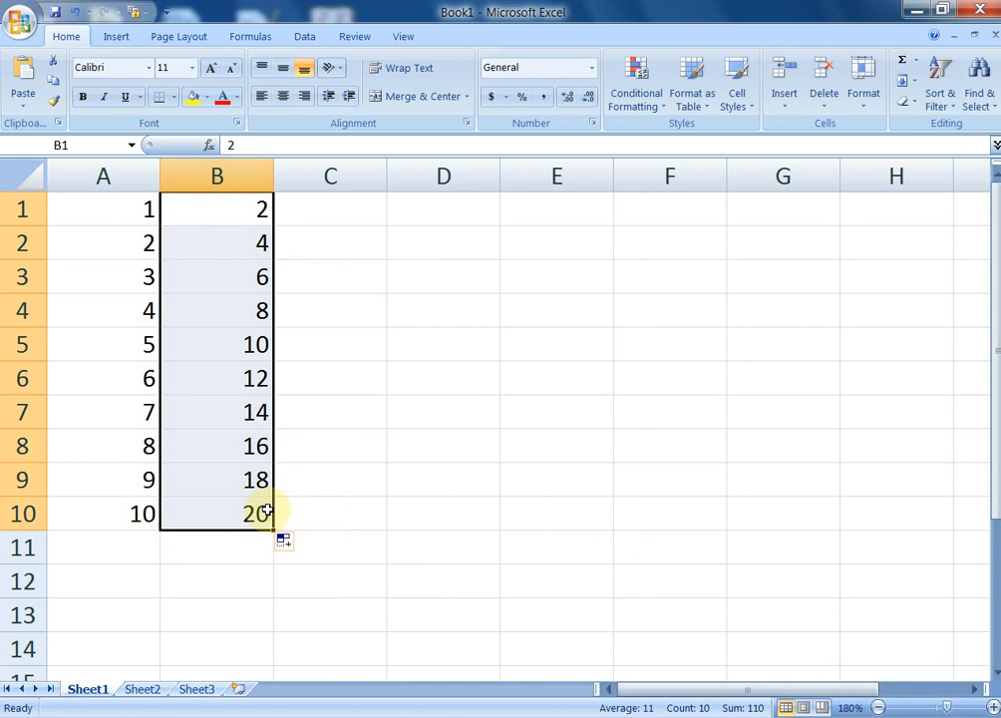
pyautogui.click(368, 435)
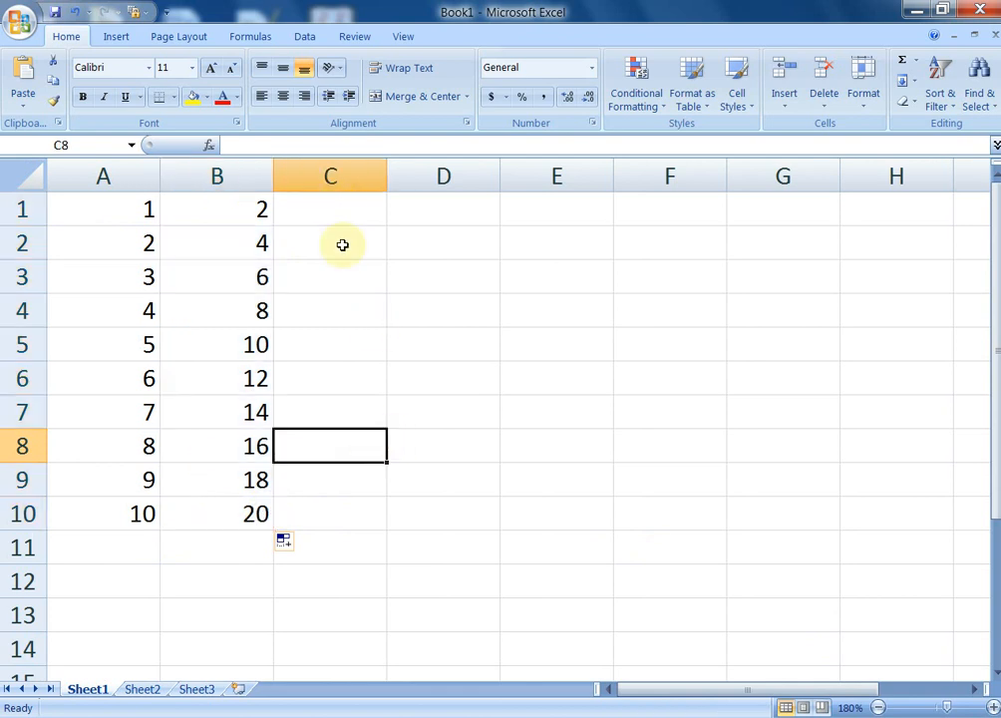
# AutoFill the 10×7 multiplication grid in A1:G10, ending at 70 in G10
pyautogui.moveTo(134, 208); pyautogui.dragTo(887, 525)
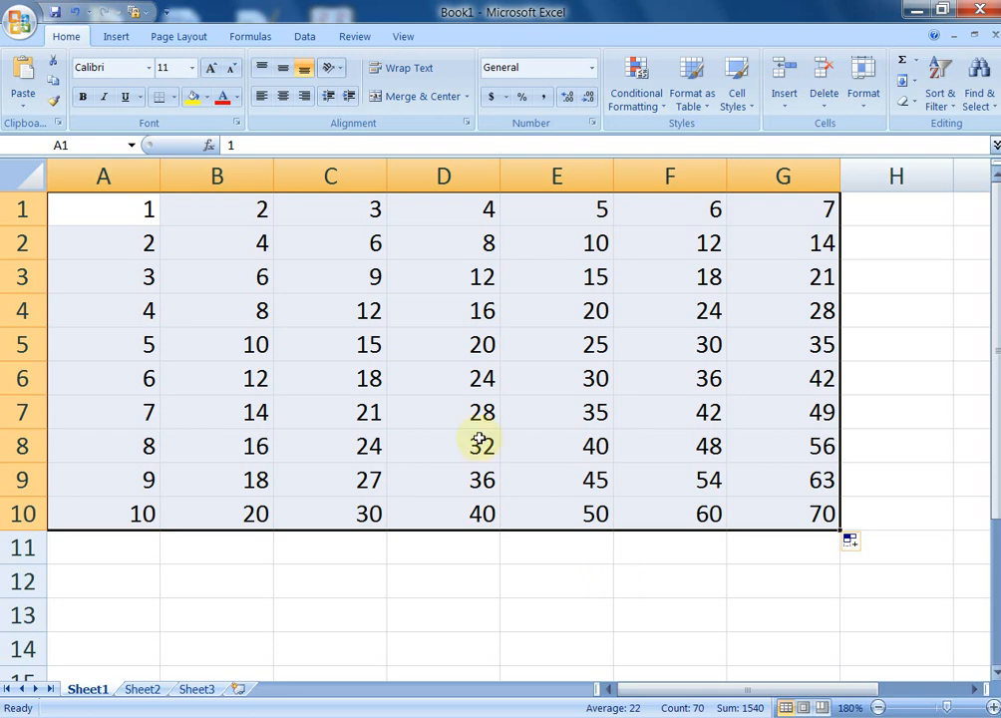
pyautogui.click(314, 569)
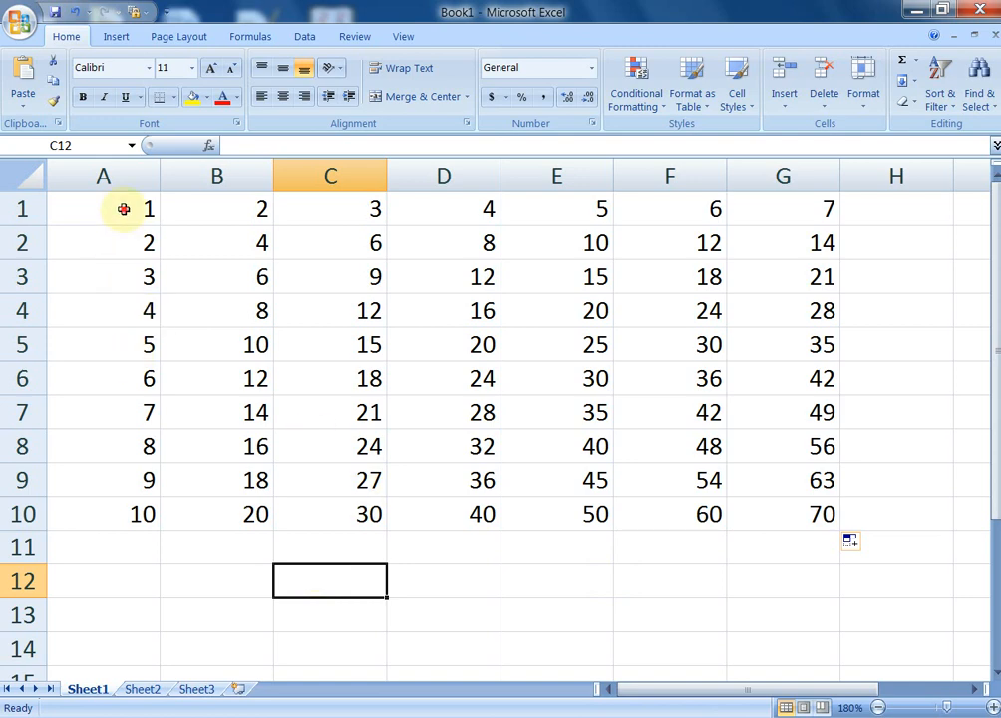
pyautogui.moveTo(124, 209); pyautogui.dragTo(759, 520)
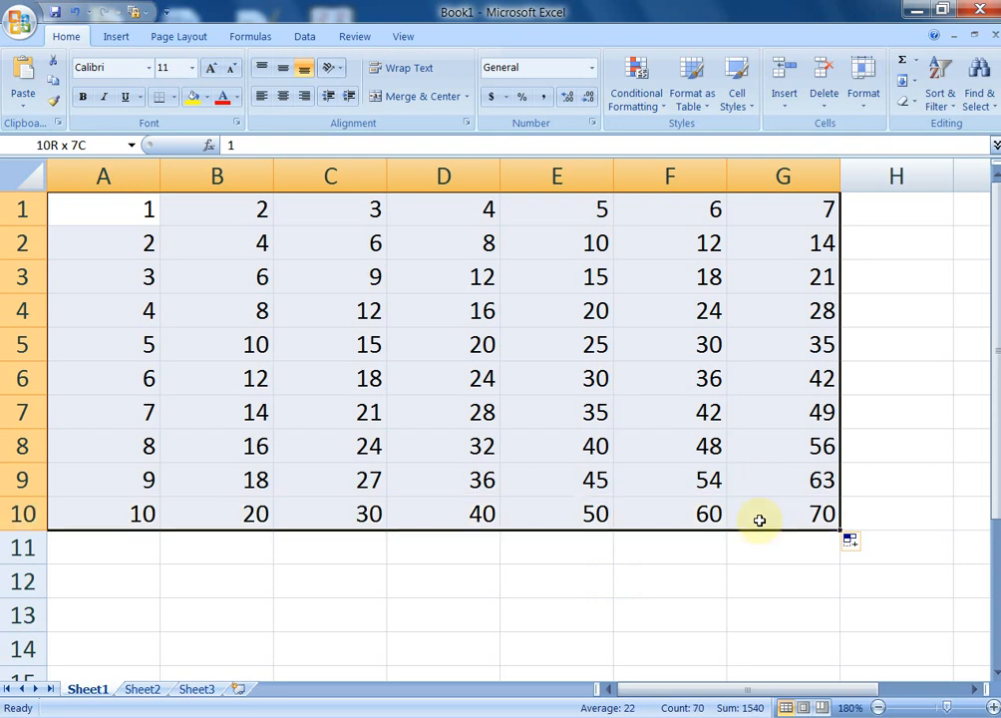
# Delete the multiplication table and enter =today() in cell B1
pyautogui.press('Delete')
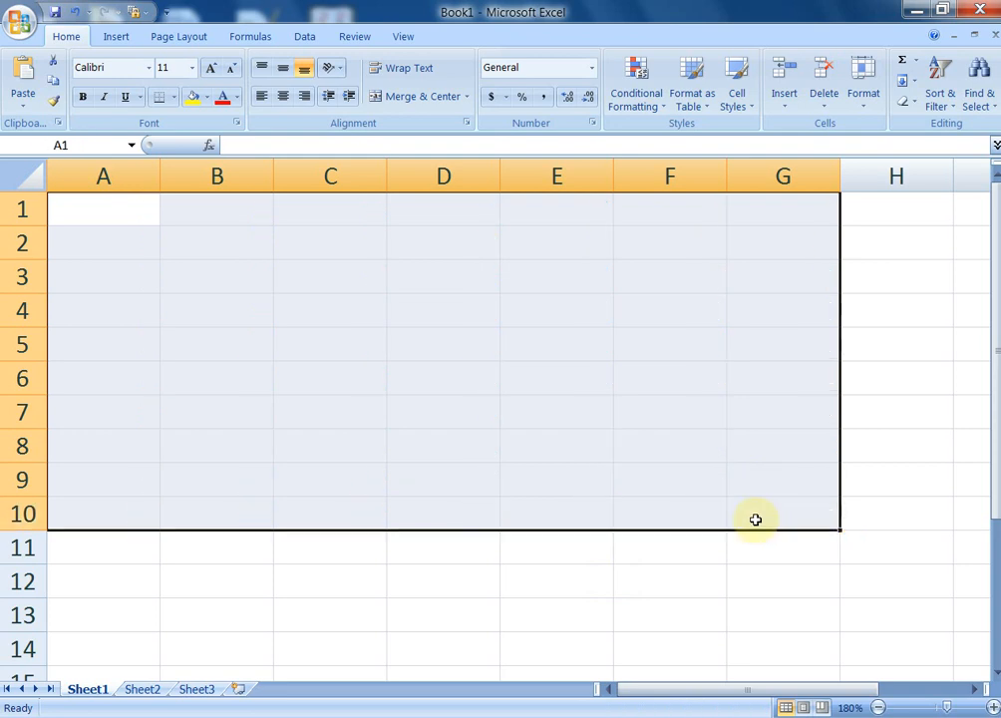
pyautogui.click(498, 384)
pyautogui.click(221, 214)
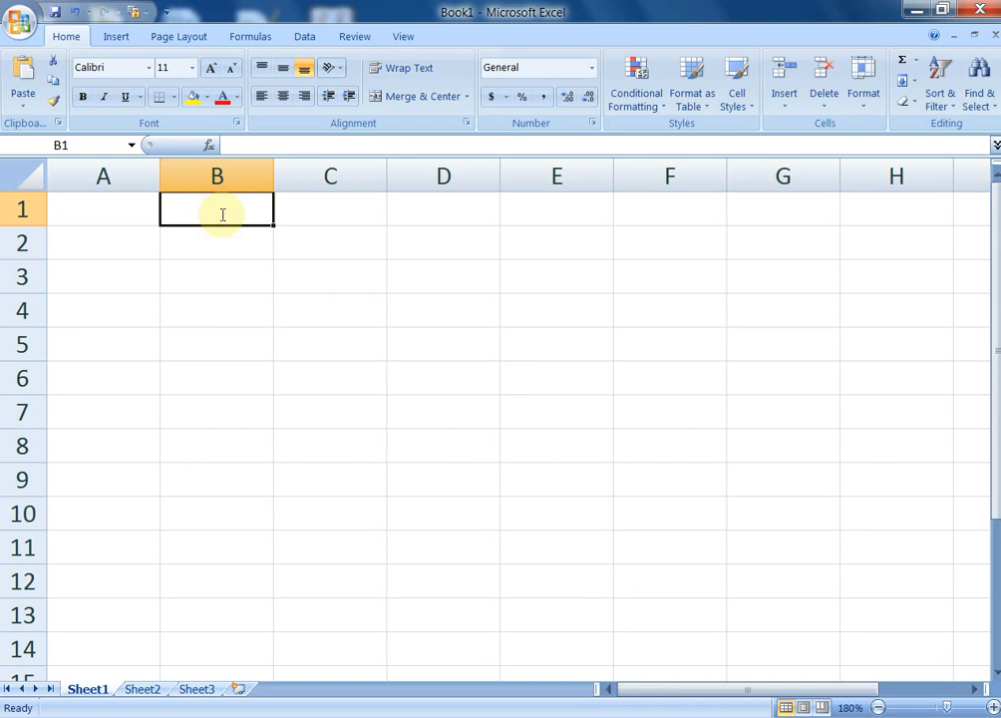
pyautogui.write('=t')
pyautogui.write('oday')
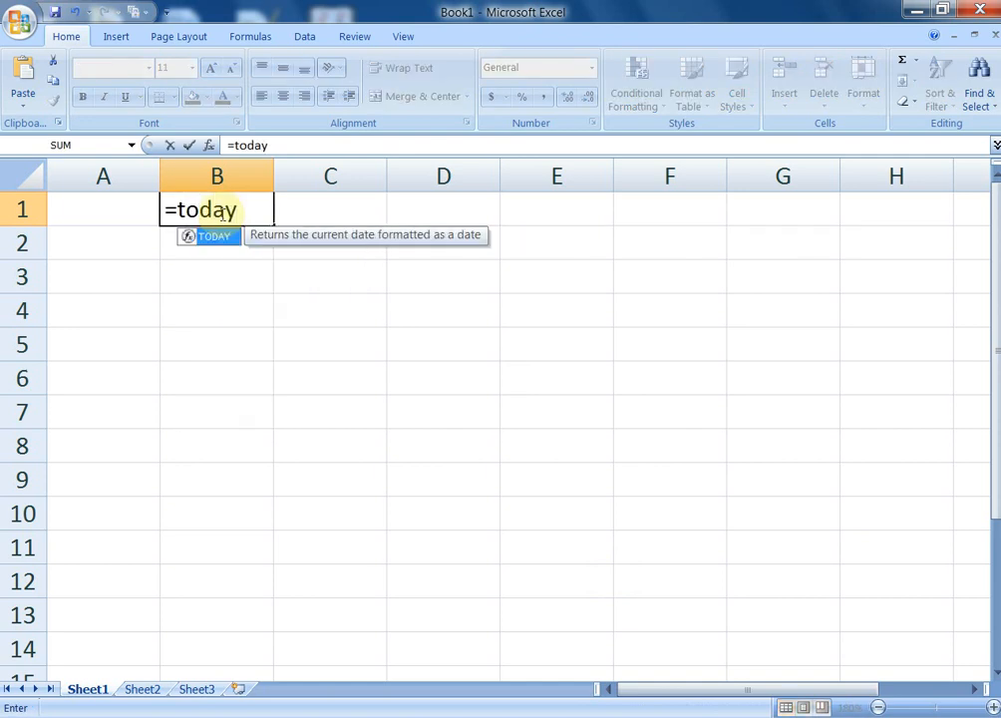
pyautogui.write('()')
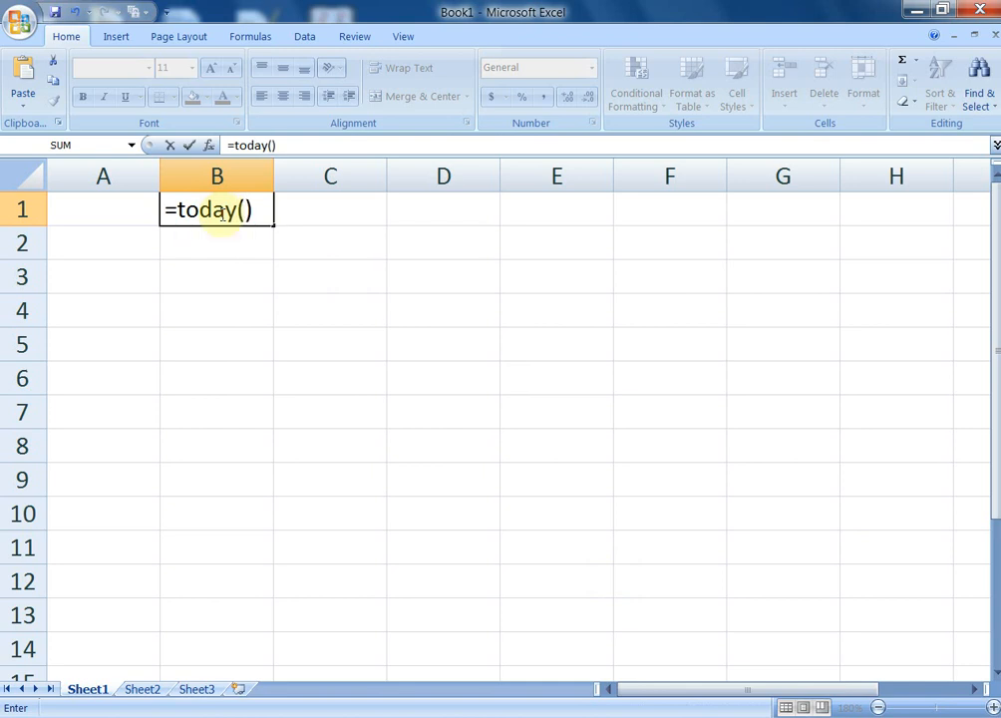
pyautogui.press('Return')
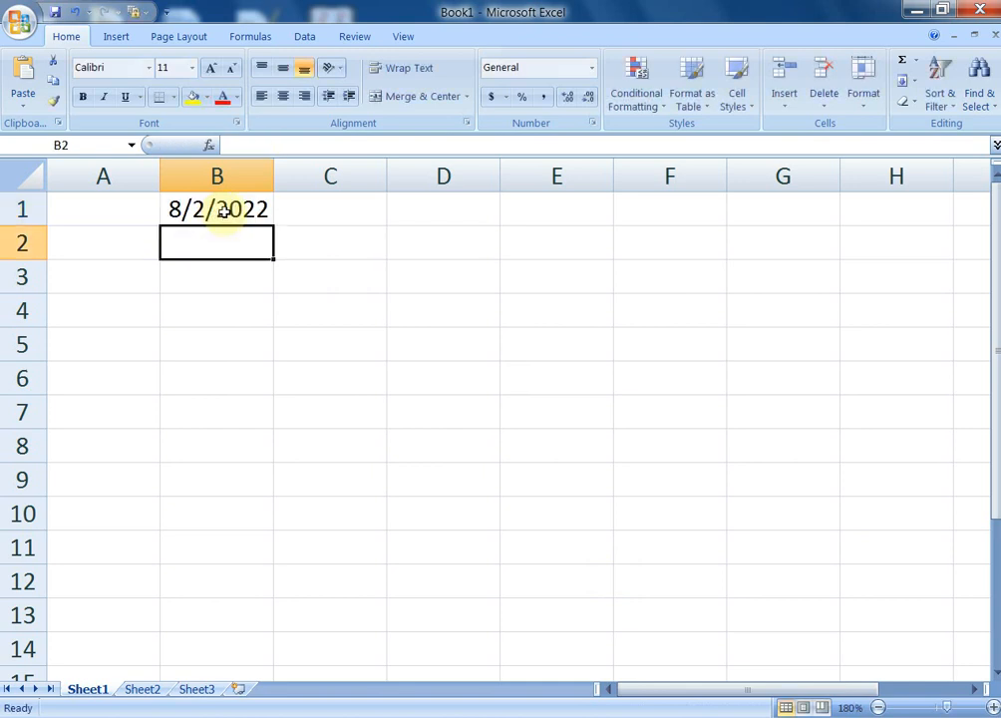
# Copy the B1 date down to B4, then delete B1:B4
pyautogui.click(221, 212)
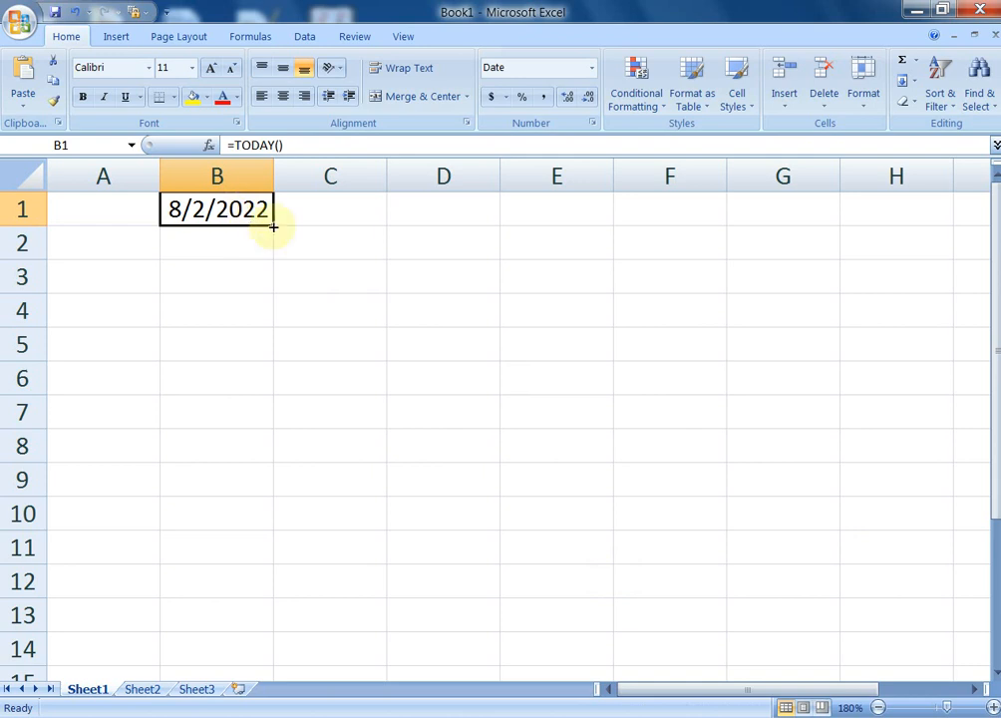
pyautogui.moveTo(275, 228); pyautogui.dragTo(272, 337)
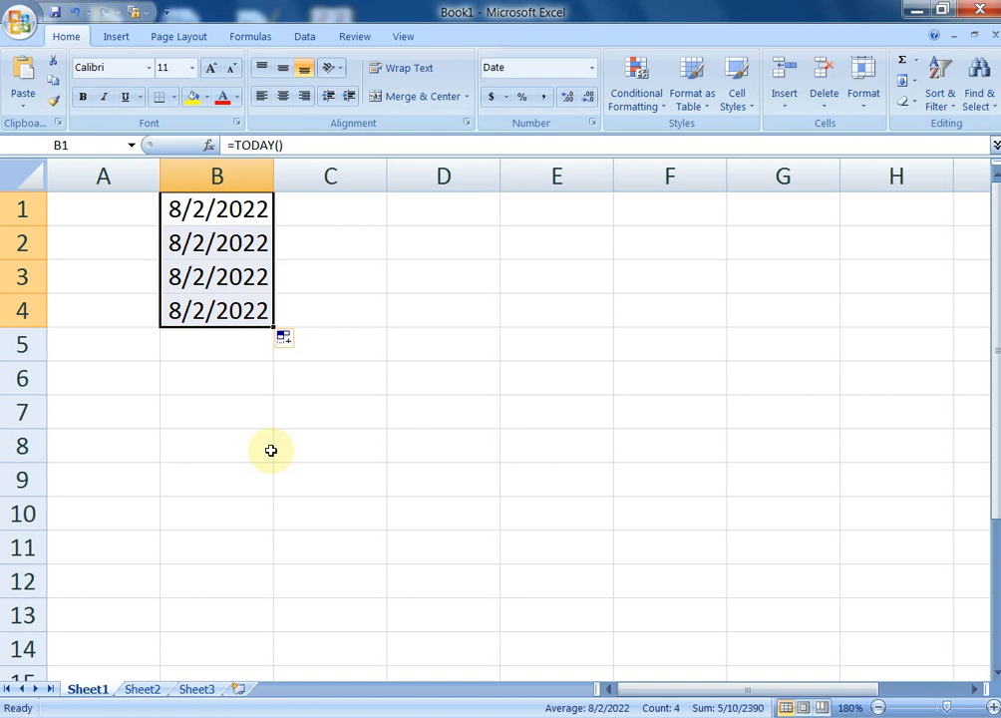
pyautogui.press('Delete')
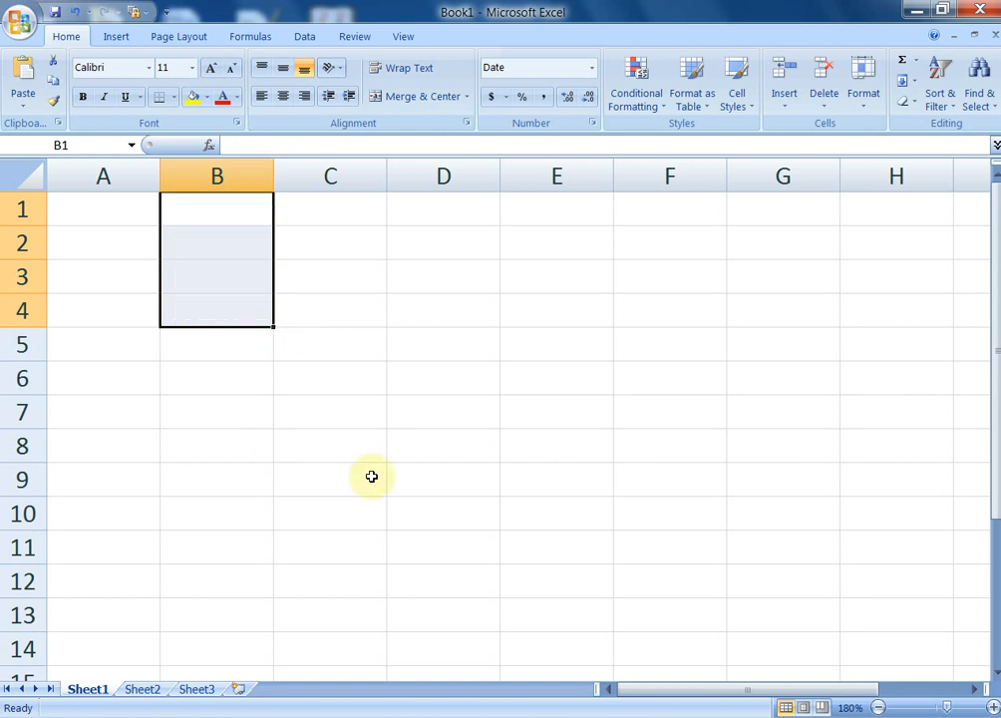
# Enter =today() in cell B1 so it shows 8/2/2022
pyautogui.click(351, 351)
pyautogui.click(223, 215)
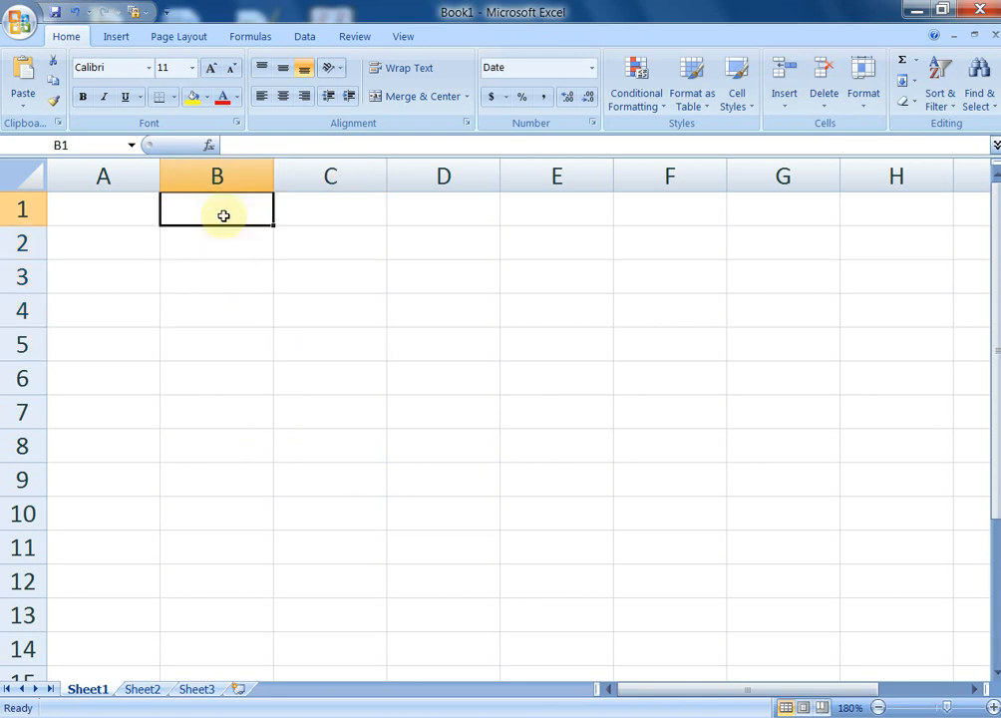
pyautogui.write('=')
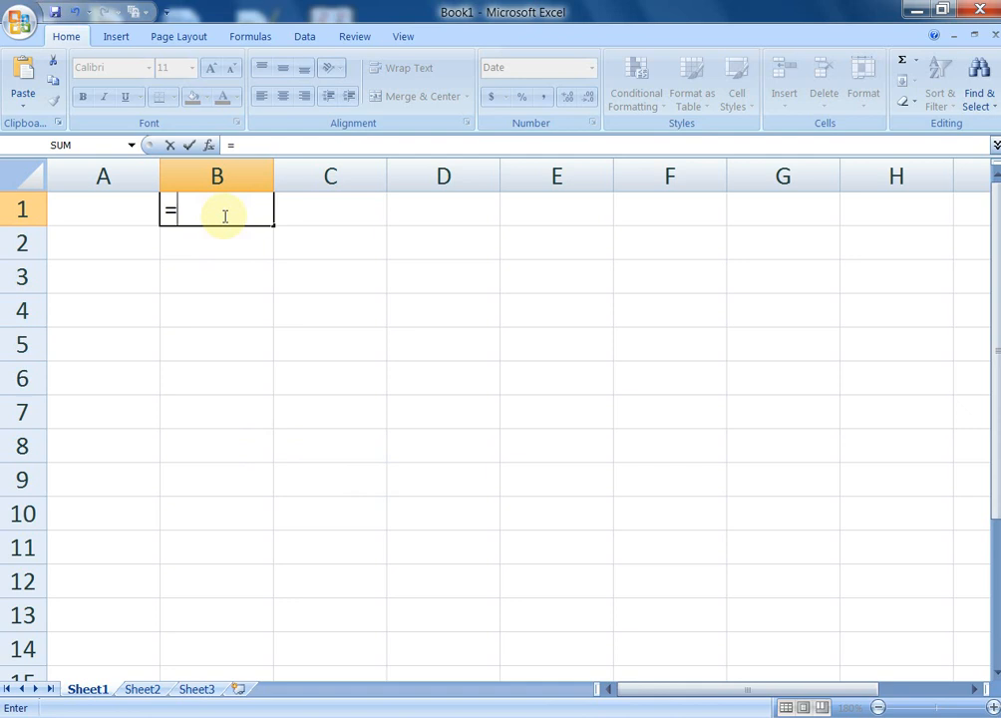
pyautogui.write('toda')
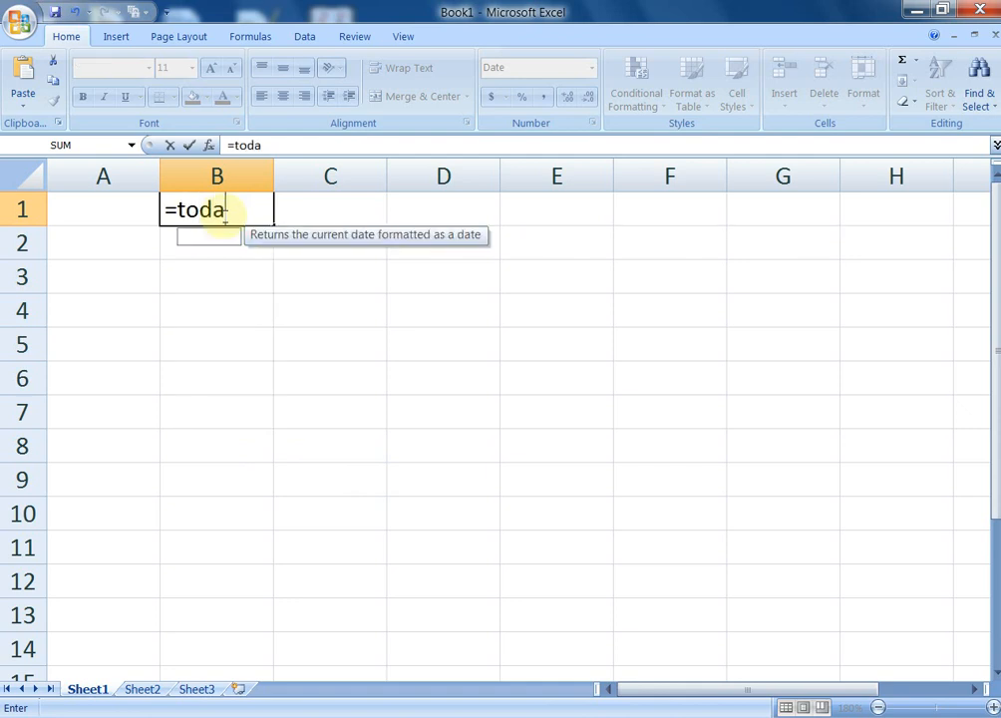
pyautogui.write('y()')
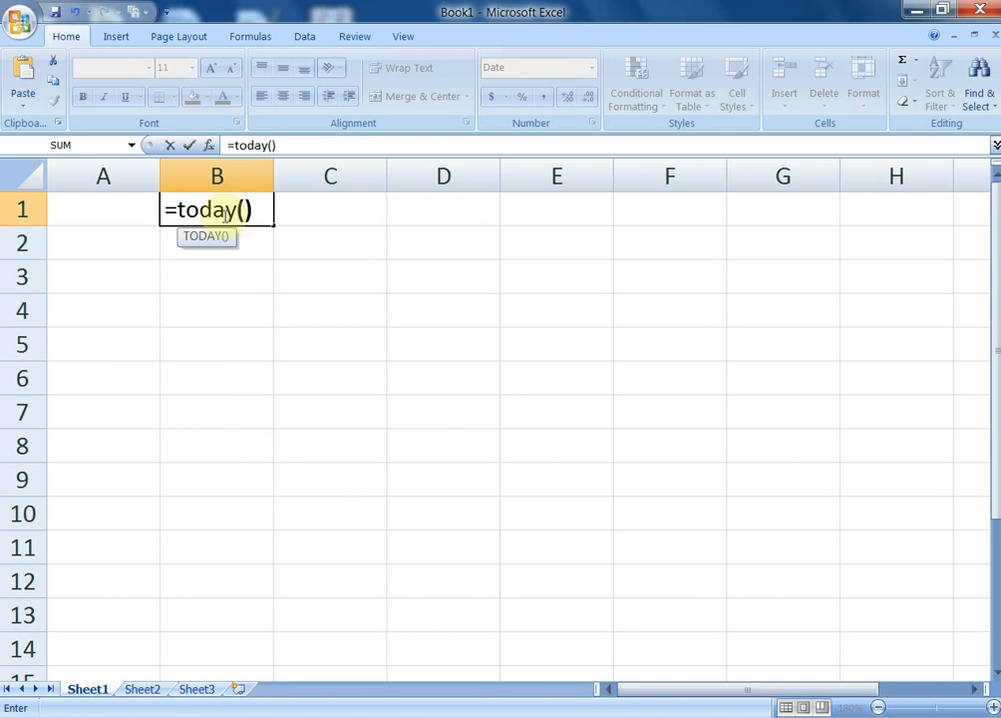
pyautogui.press('Return')
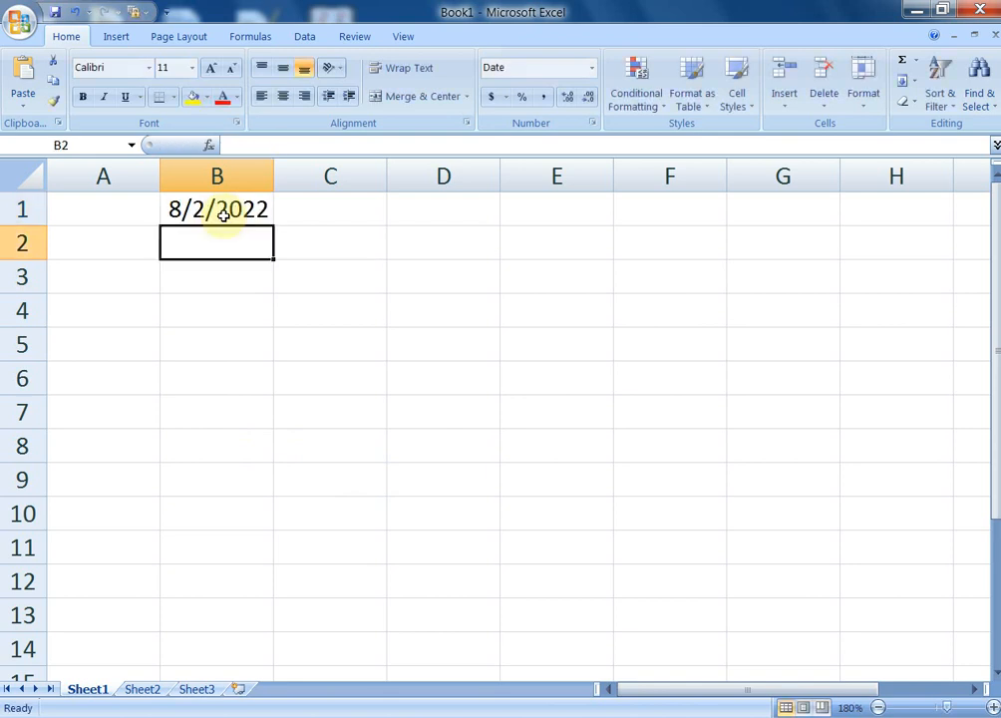
# Select B1 through B13, starting from the date in B1
pyautogui.click(220, 299)
pyautogui.click(208, 211)
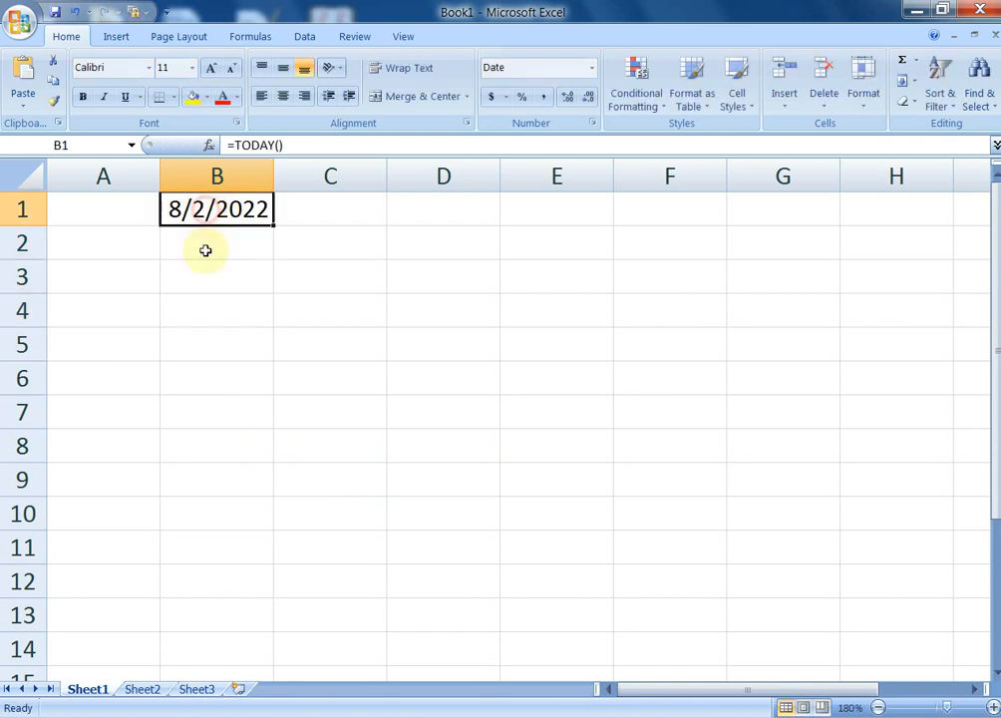
pyautogui.moveTo(205, 250); pyautogui.dragTo(225, 603)
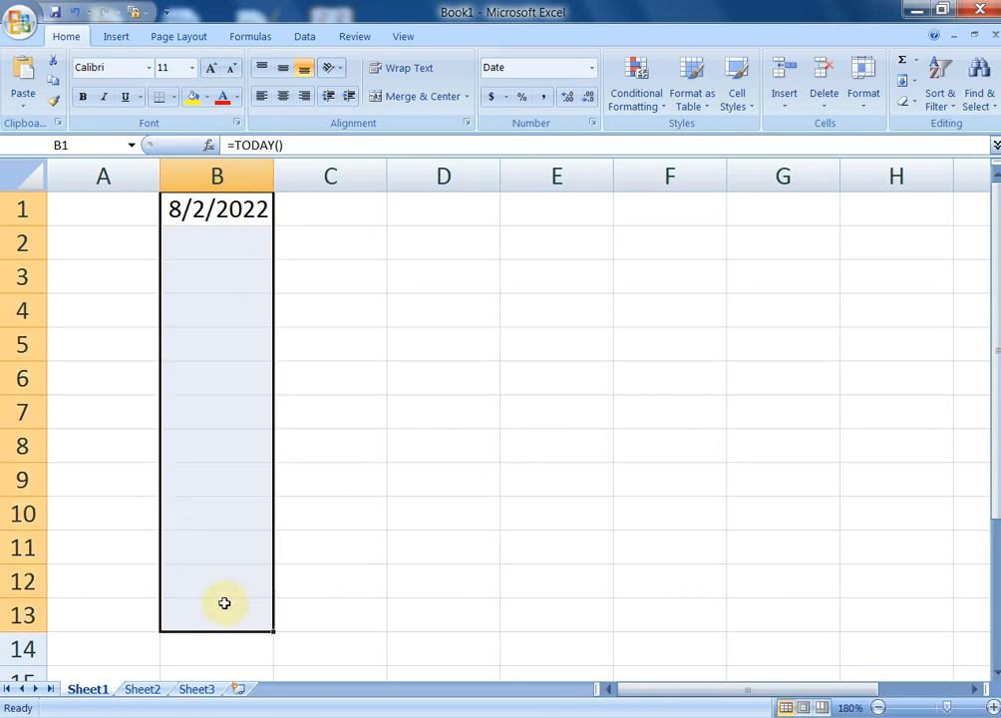
# Fill > Series with Columns, Date, Day, step 1 through 8/14/2022, then widen column B
pyautogui.click(916, 85)
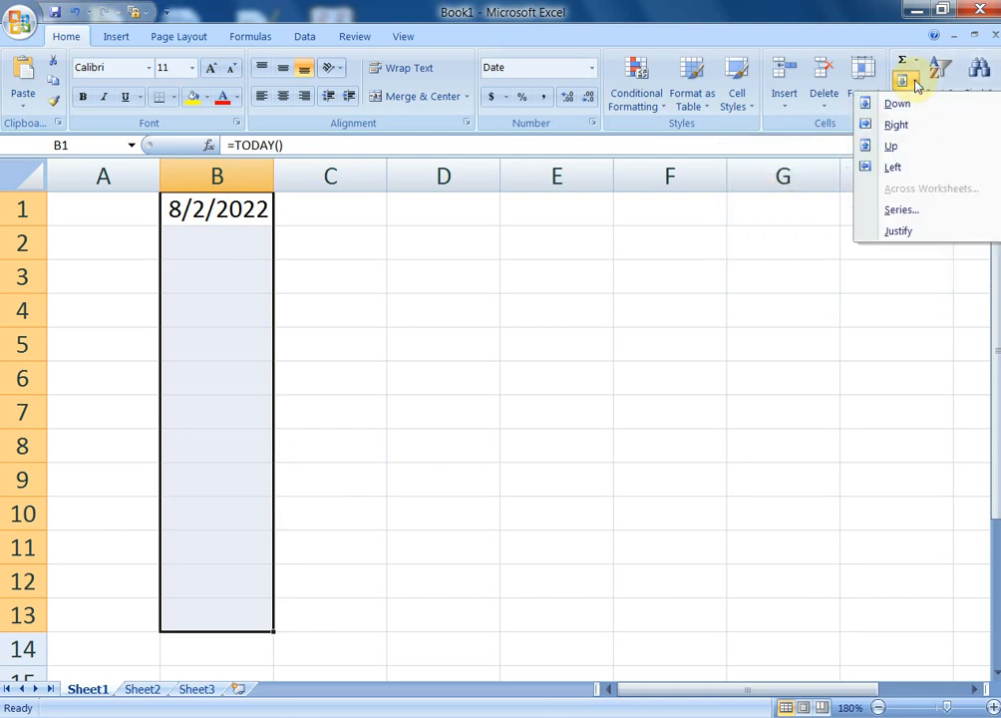
pyautogui.click(896, 213)
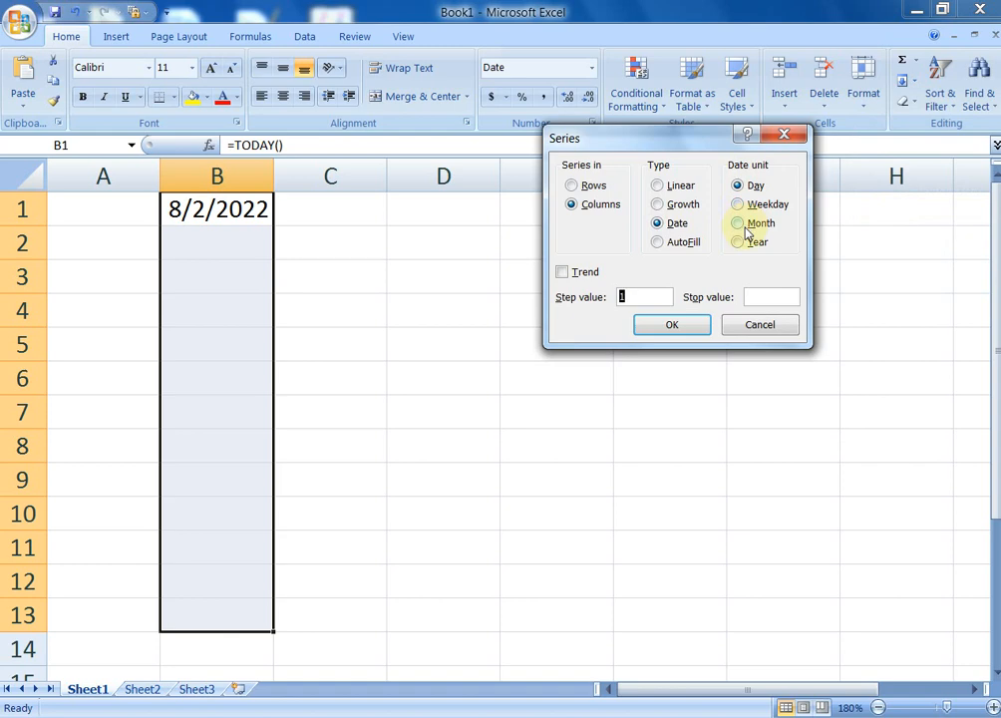
pyautogui.click(675, 325)
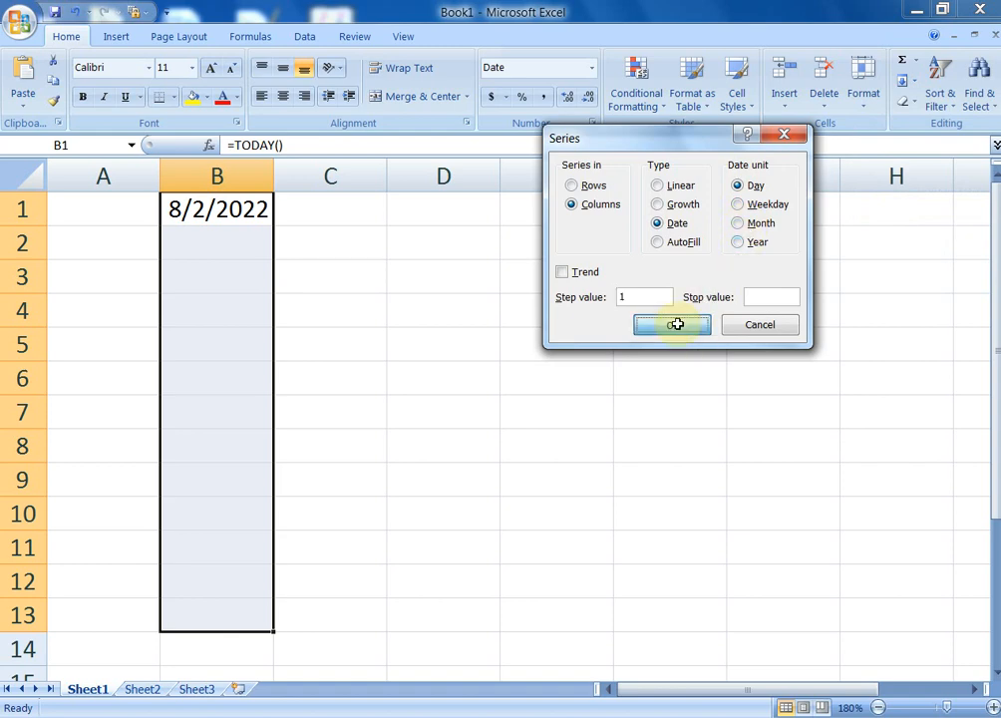
pyautogui.click(448, 466)
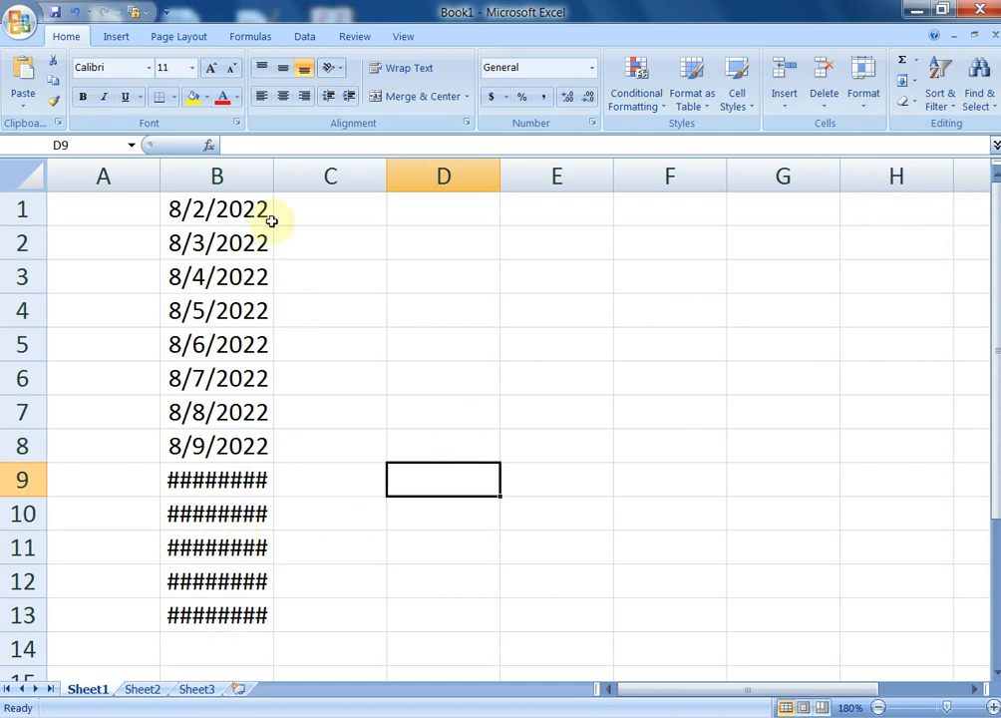
pyautogui.moveTo(296, 179); pyautogui.dragTo(303, 180)
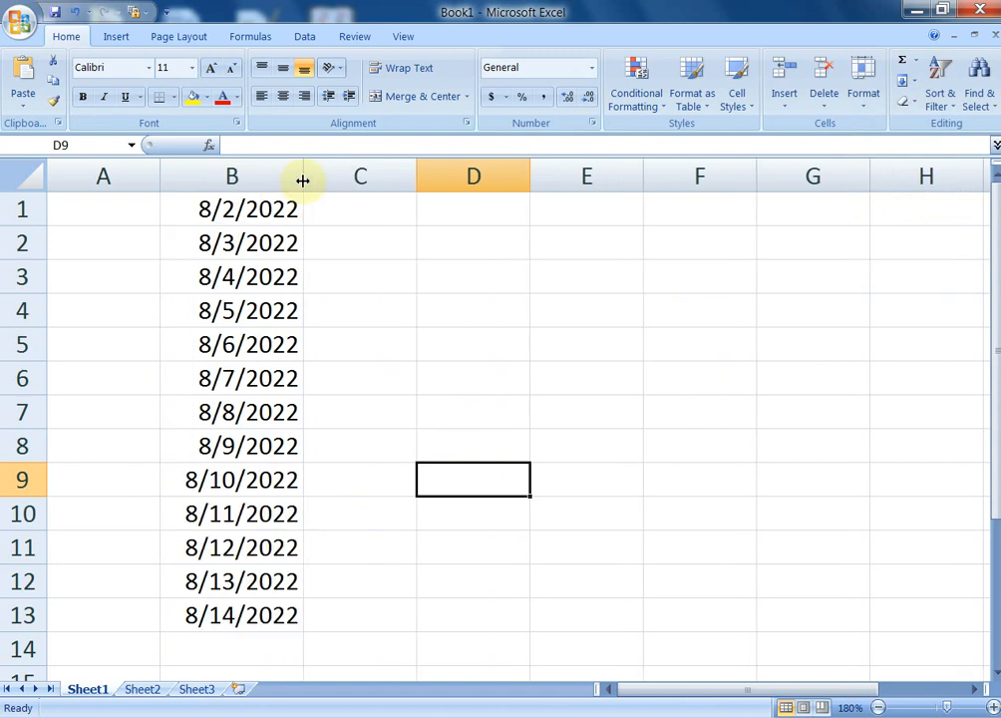
# Enter Sunday in D1, AutoFill through Saturday in D7, and widen column D to fit Wednesday
pyautogui.click(453, 211)
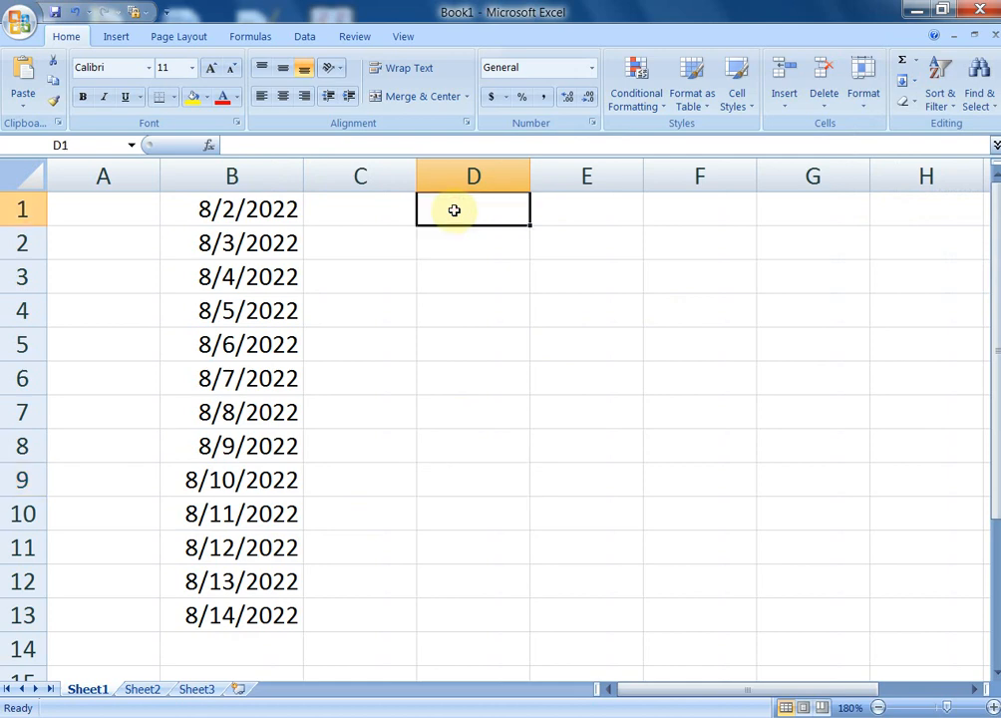
pyautogui.write('sunday')
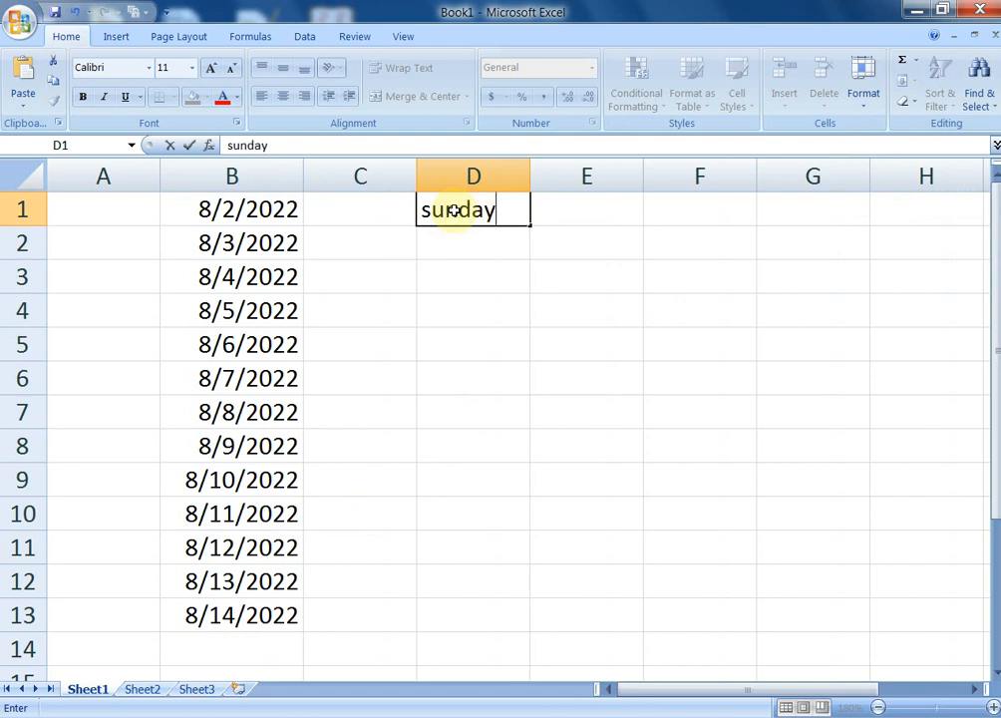
pyautogui.press('Return')
pyautogui.click(469, 221)
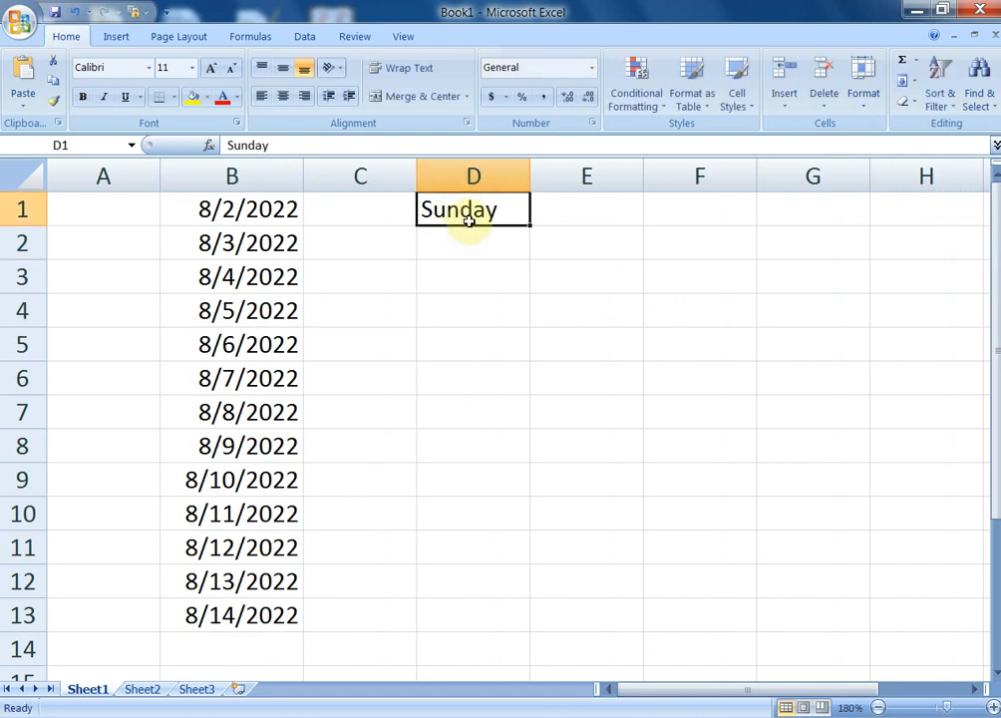
pyautogui.moveTo(530, 228); pyautogui.dragTo(529, 426)
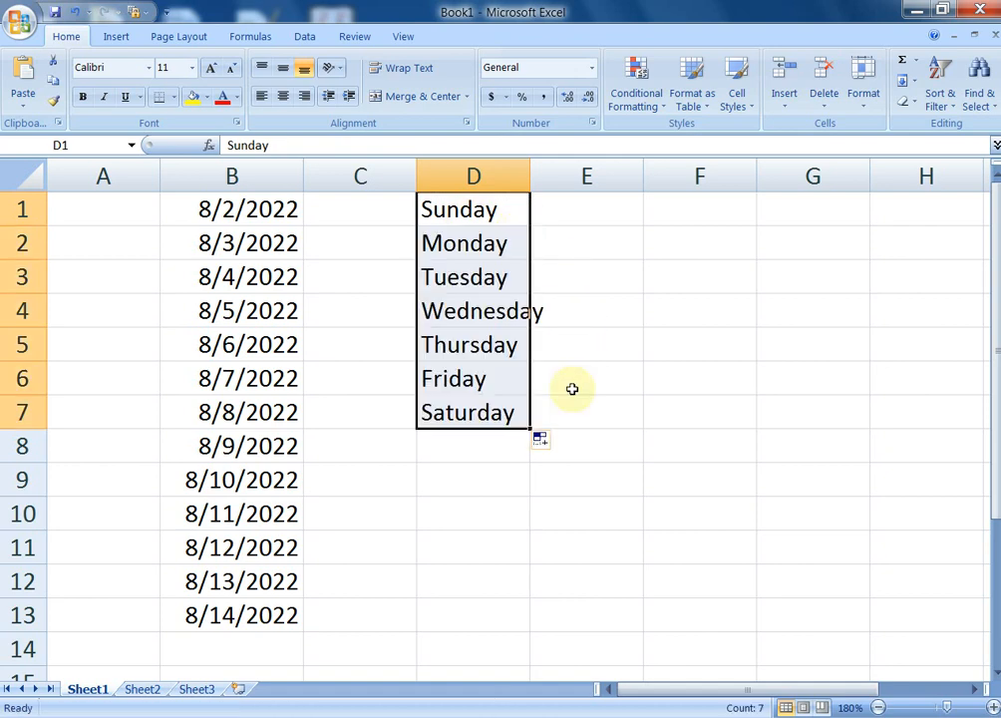
pyautogui.click(543, 489)
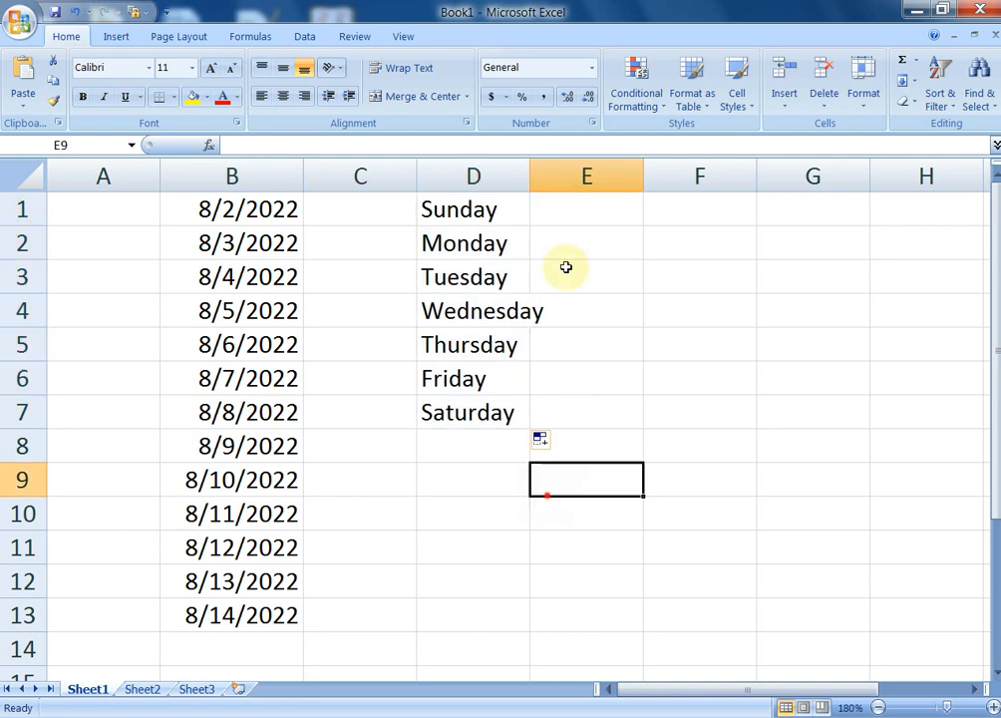
pyautogui.moveTo(528, 185); pyautogui.dragTo(559, 178)
pyautogui.click(607, 337)
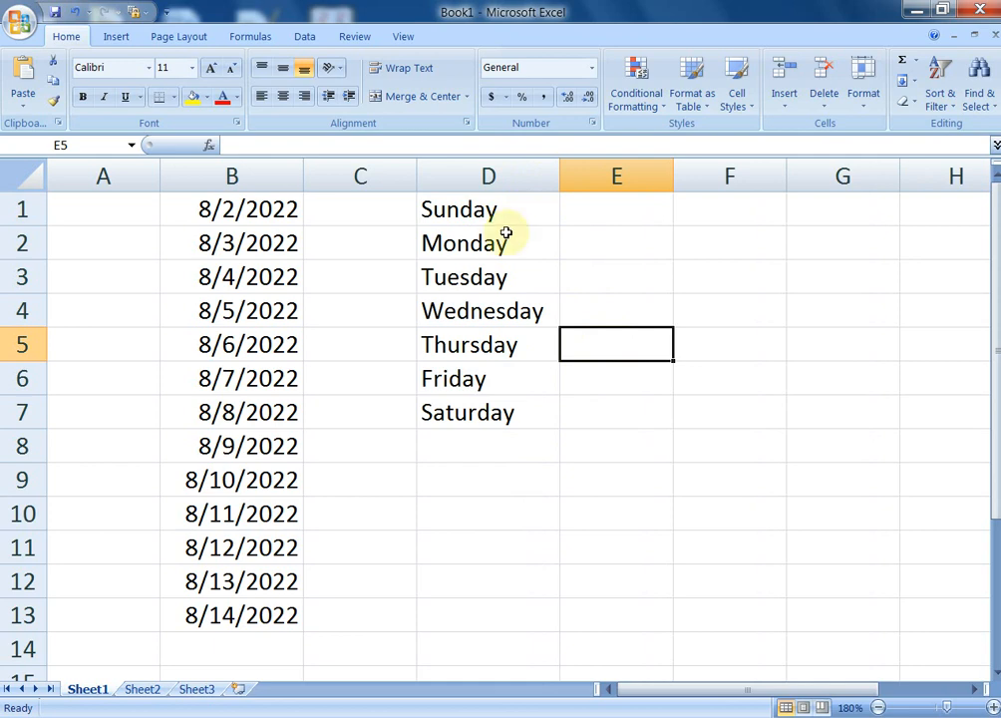
# Delete the date series from column B
pyautogui.click(431, 480)
pyautogui.moveTo(209, 208); pyautogui.dragTo(237, 613)
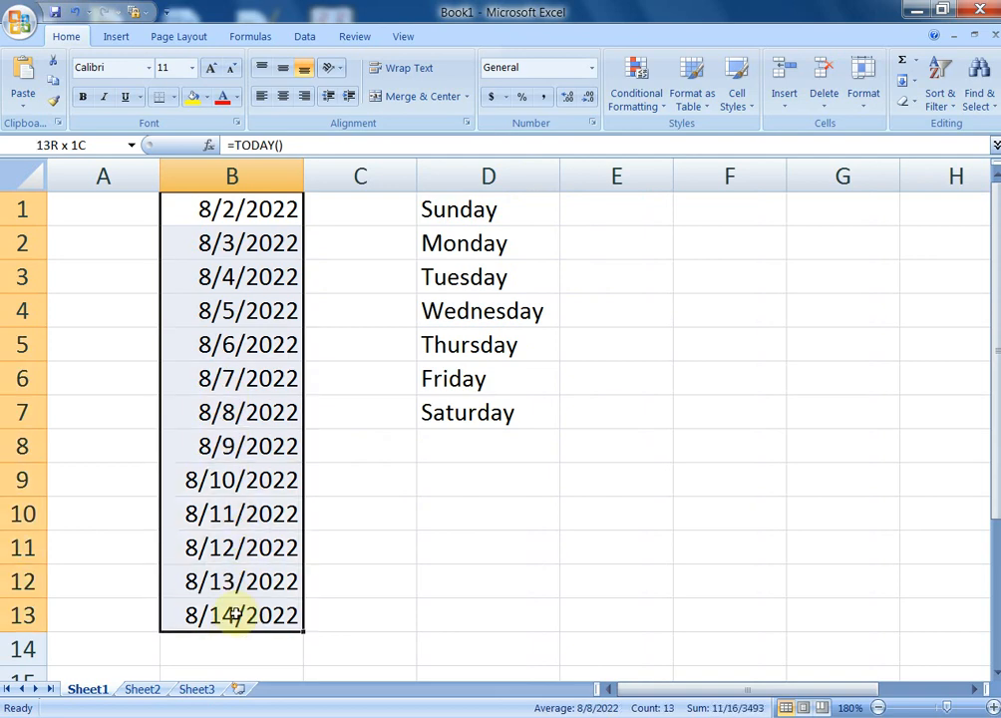
pyautogui.press('Delete')
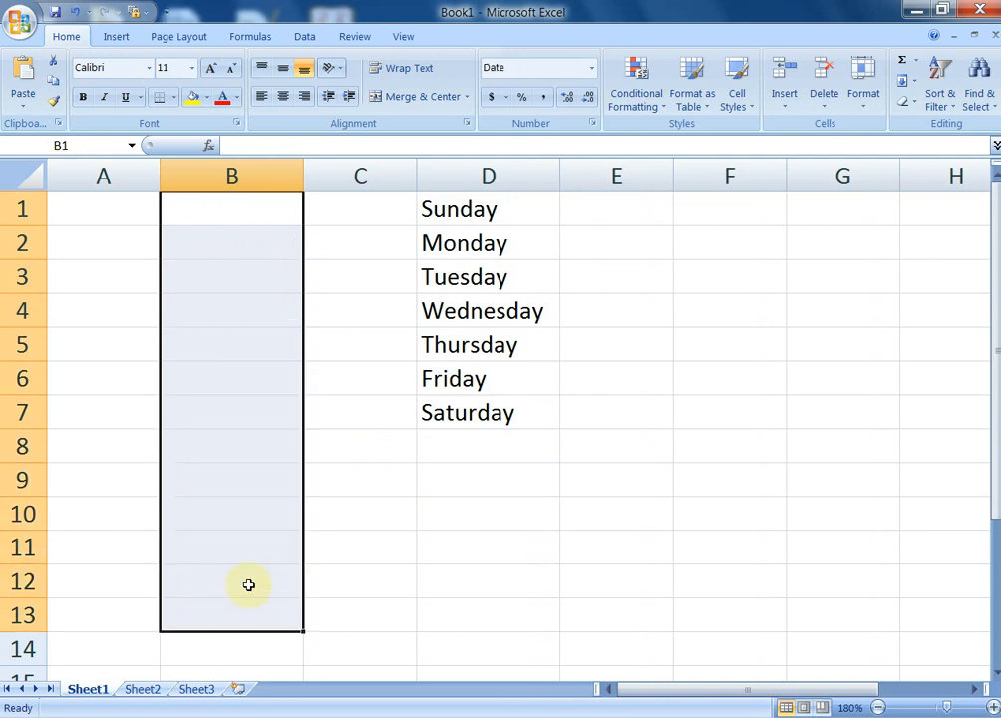
pyautogui.click(383, 310)
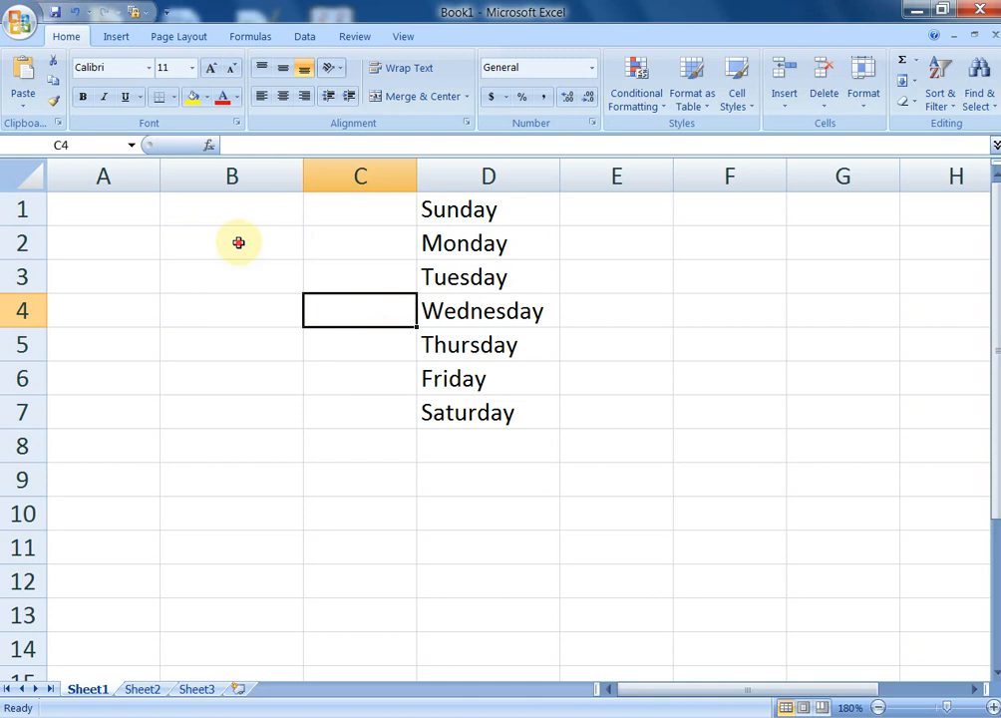
# Enter 20 in B2, which shows as 1/20/1900, then delete it
pyautogui.click(238, 242)
pyautogui.write('20')
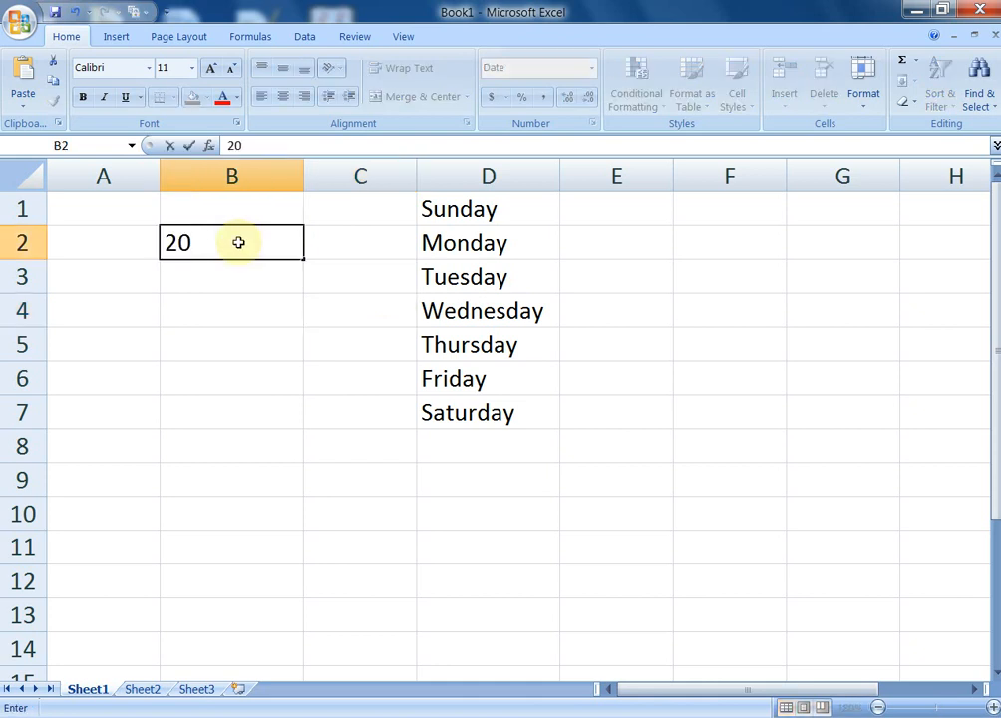
pyautogui.press('Return')
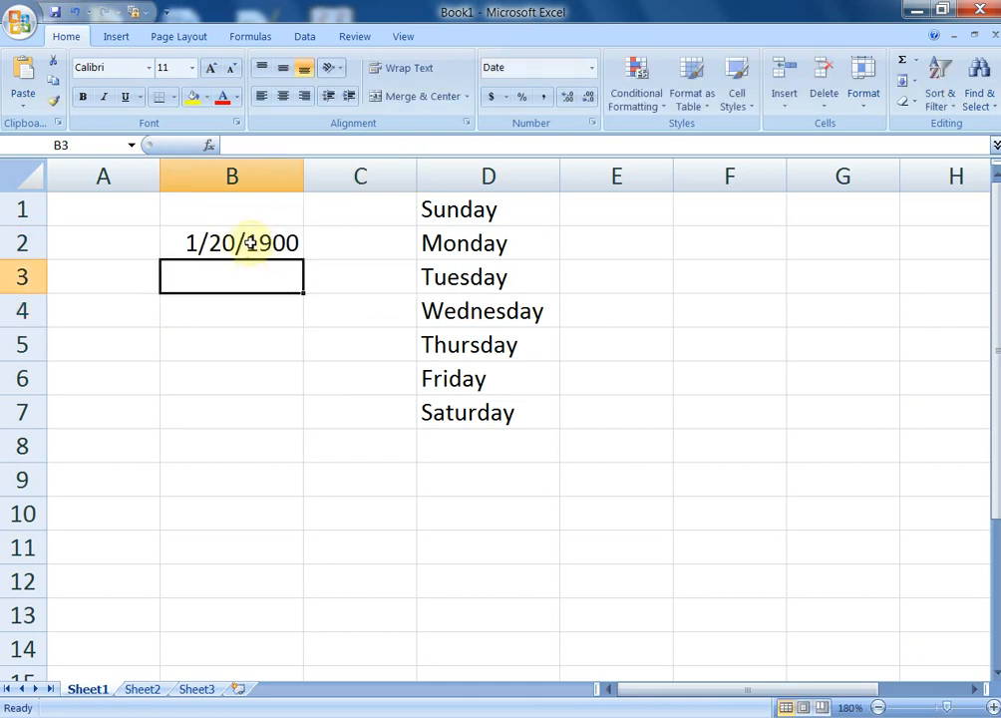
pyautogui.click(250, 243)
pyautogui.press('Delete')
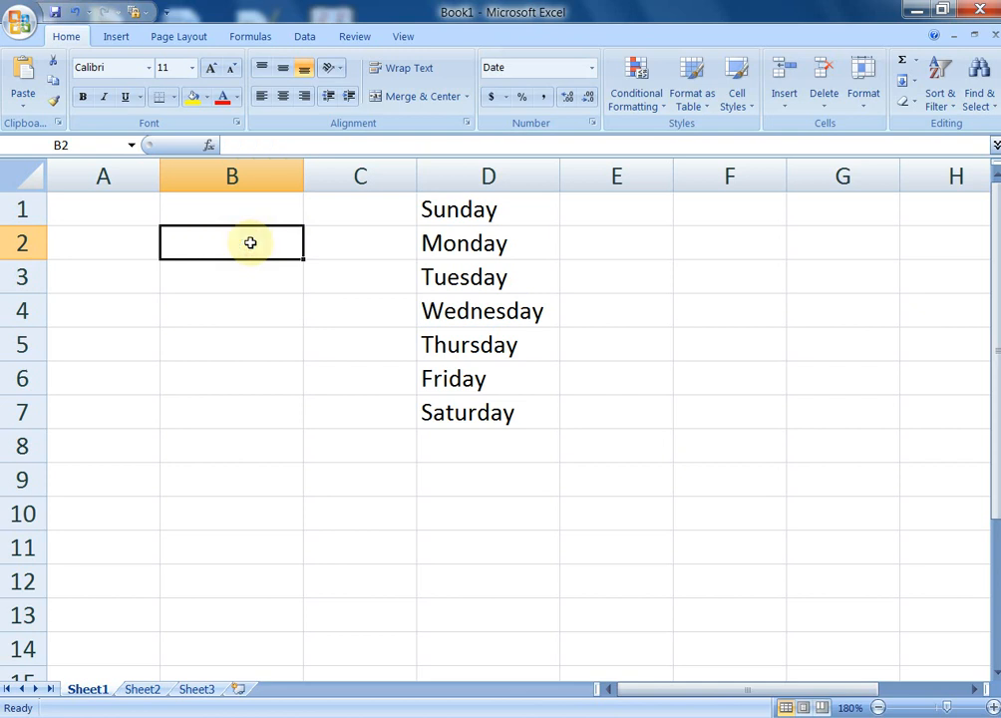
# Set cells in column B from B1 down to General number format
pyautogui.click(262, 209)
pyautogui.moveTo(262, 209); pyautogui.dragTo(261, 622)
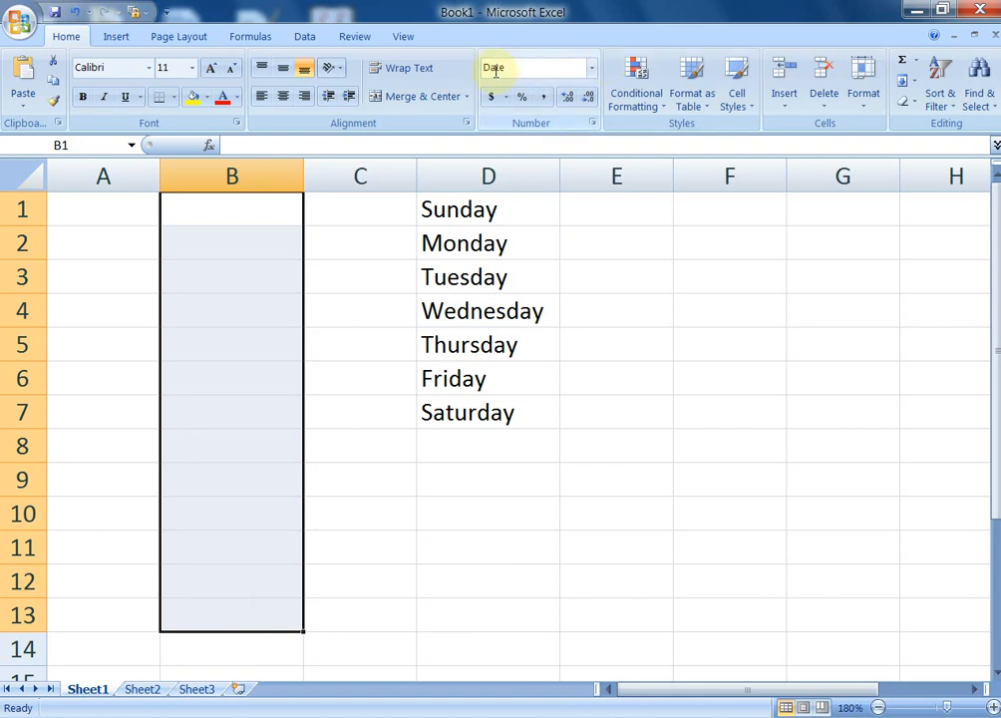
pyautogui.click(591, 70)
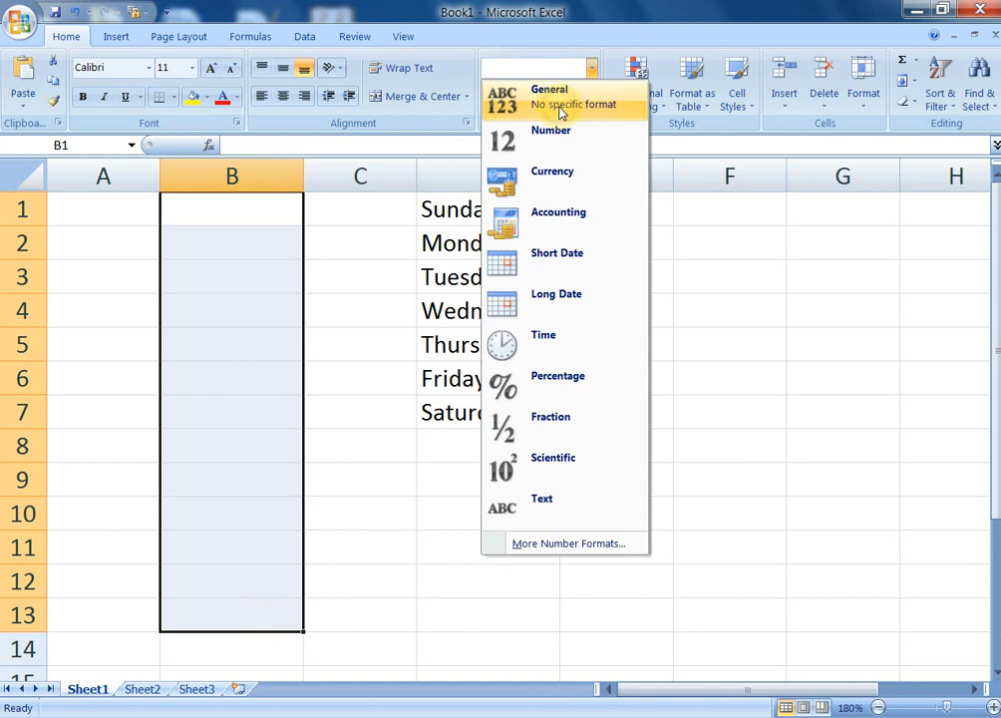
pyautogui.click(560, 111)
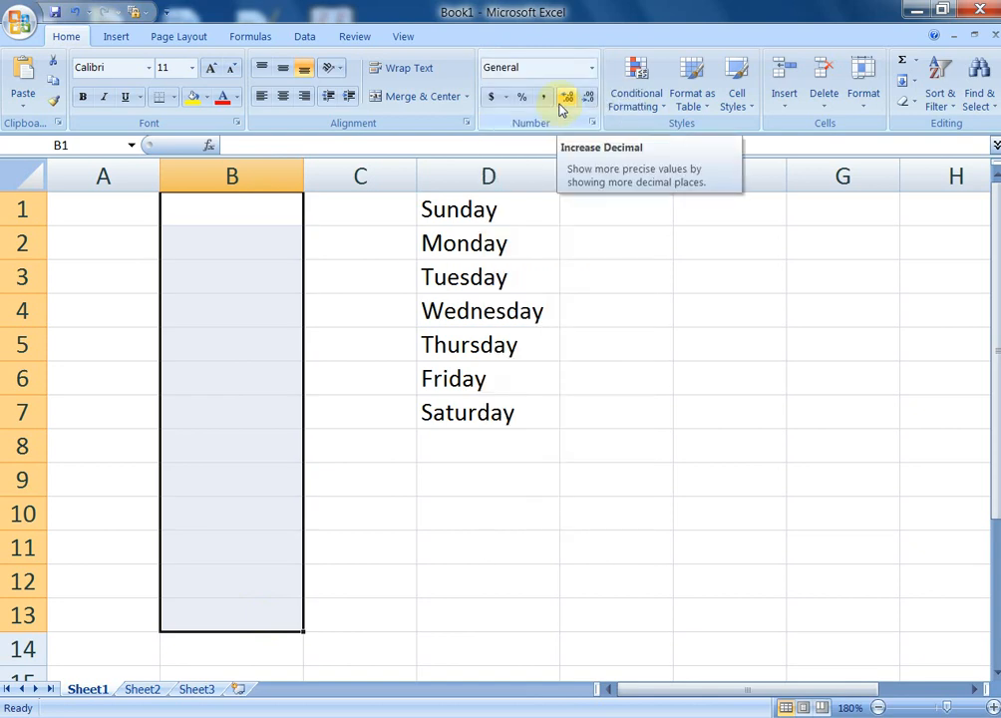
pyautogui.click(357, 274)
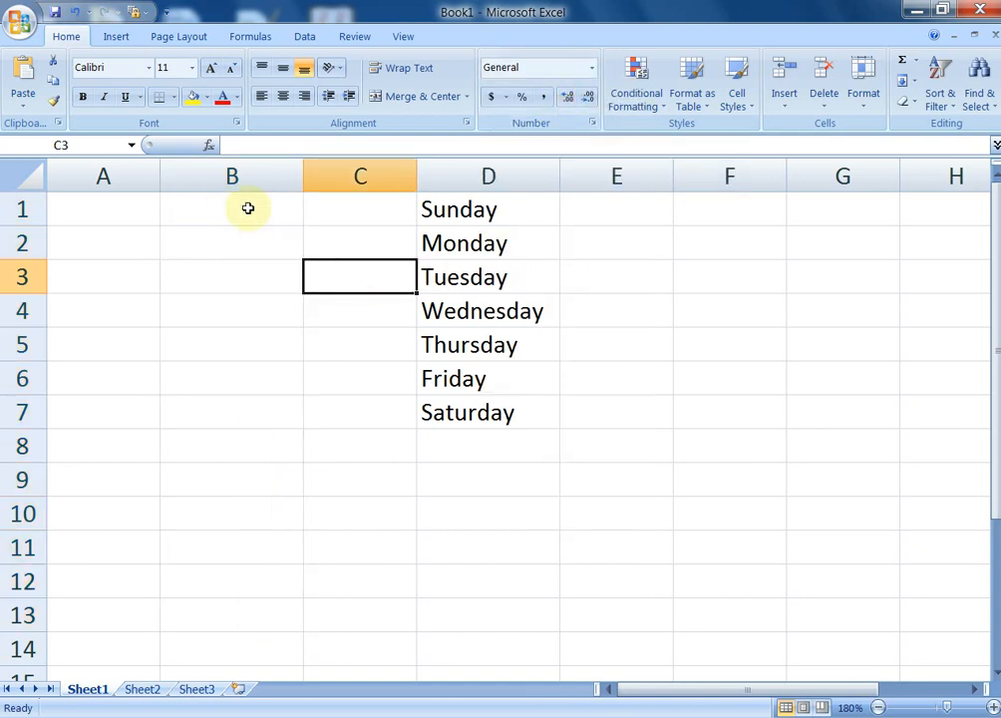
# Enter 5 in B1 and 2 in B2
pyautogui.click(247, 207)
pyautogui.write('5')
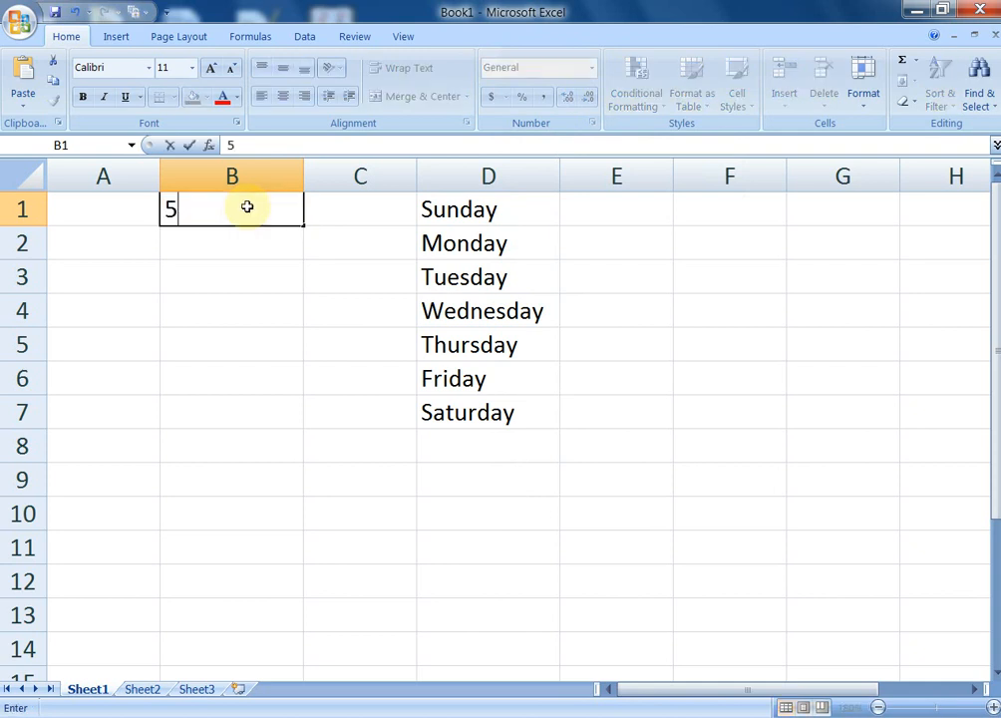
pyautogui.press('Return')
pyautogui.write('2')
pyautogui.press('Return')
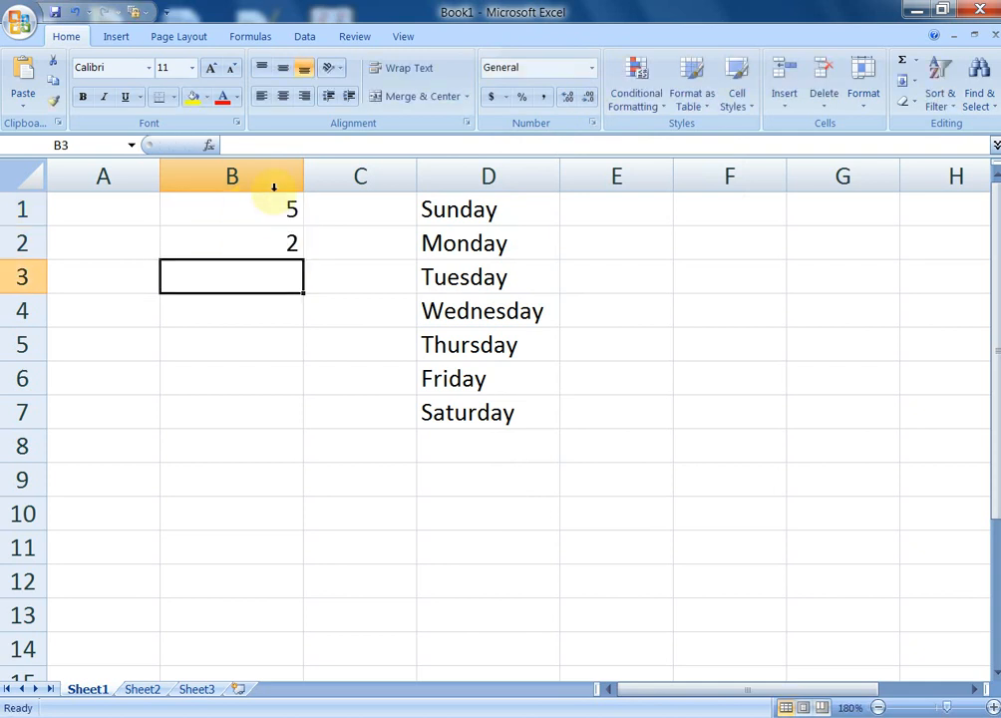
pyautogui.click(364, 310)
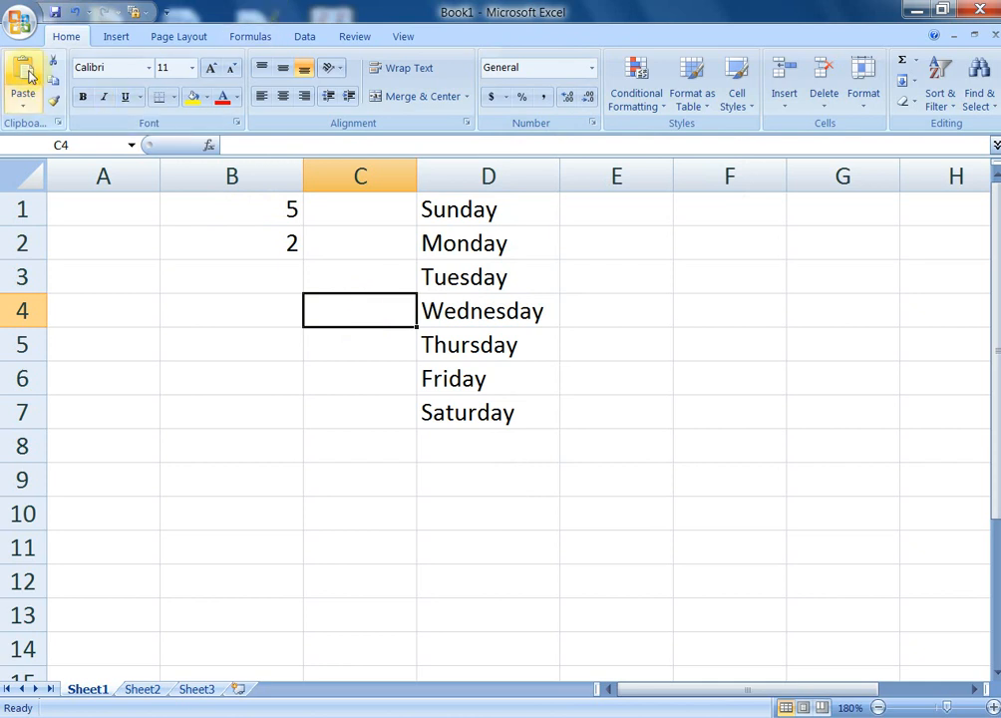
# Create a new blank workbook, Book2, from the Office button's New dialog
pyautogui.click(18, 24)
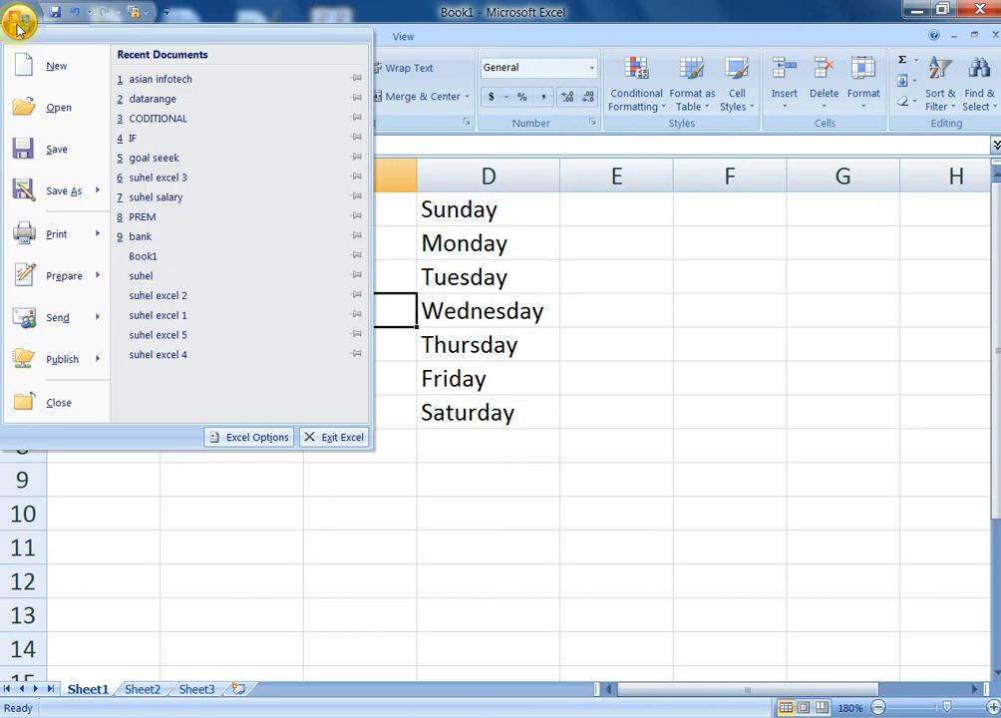
pyautogui.click(66, 76)
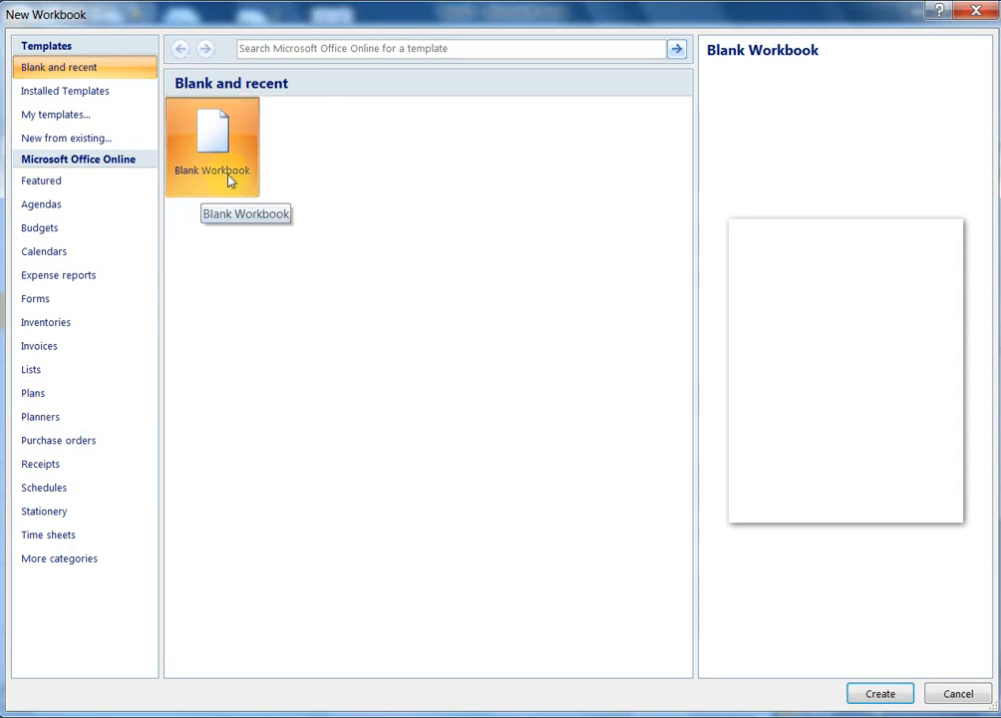
pyautogui.click(883, 694)
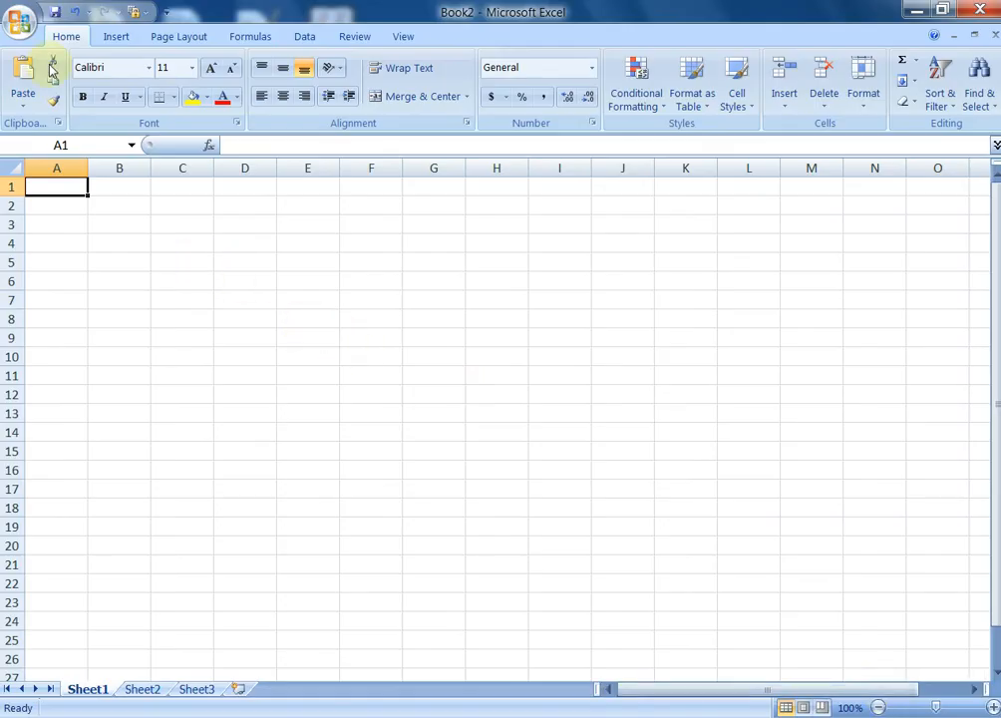
pyautogui.click(19, 25)
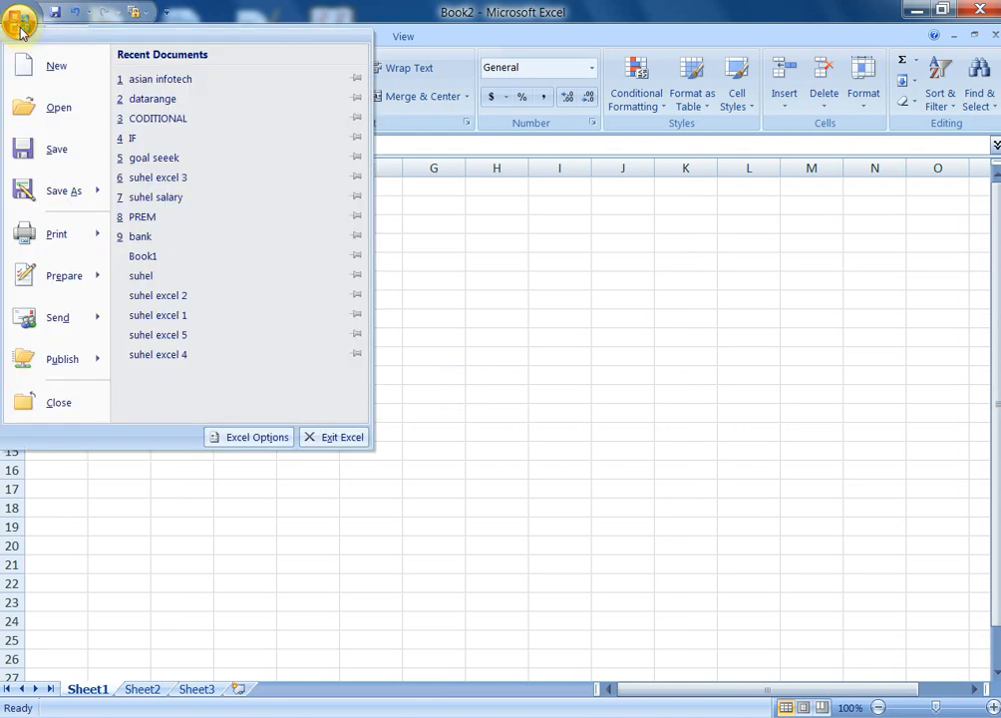
# Close Book2, open the CODITIONAL workbook, then close it to return to Book1
pyautogui.click(69, 409)
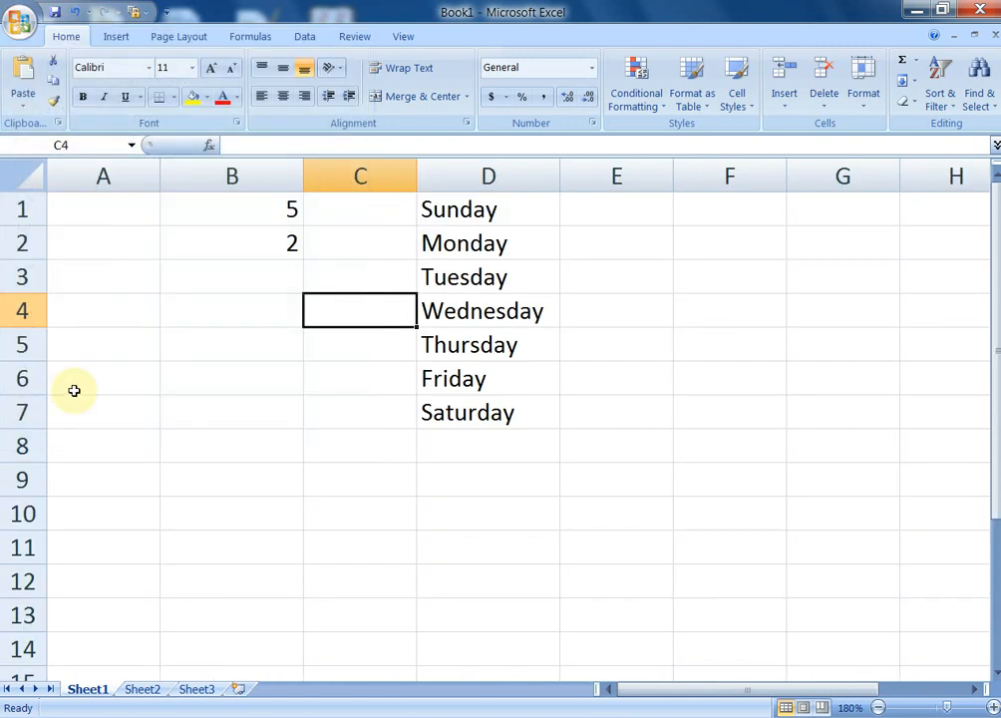
pyautogui.click(20, 24)
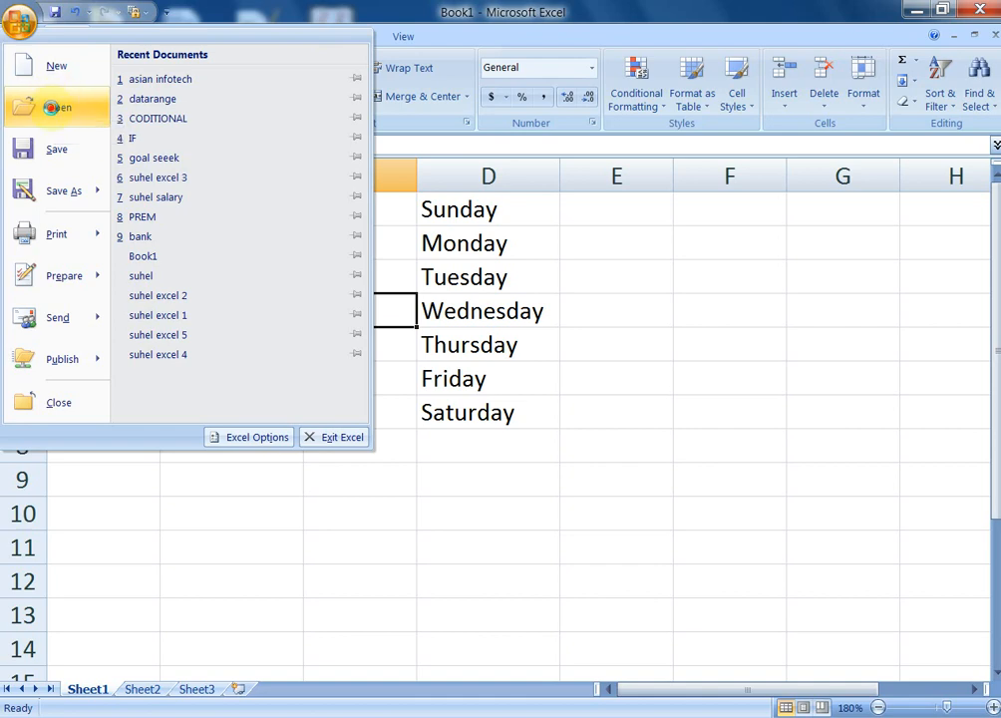
pyautogui.click(53, 110)
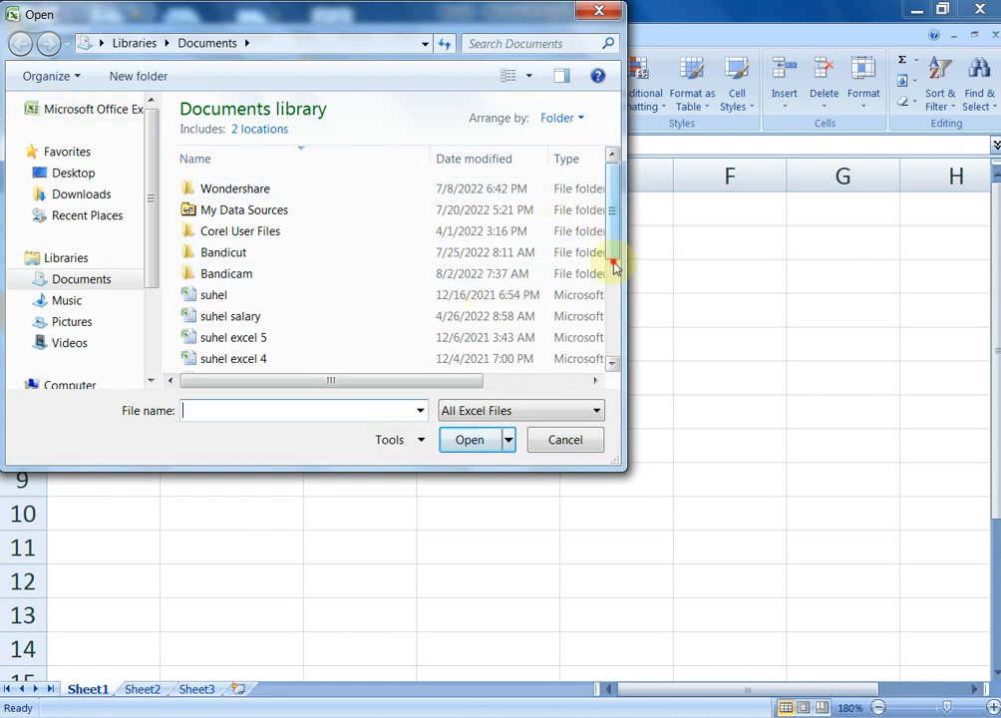
pyautogui.moveTo(615, 257); pyautogui.dragTo(611, 324)
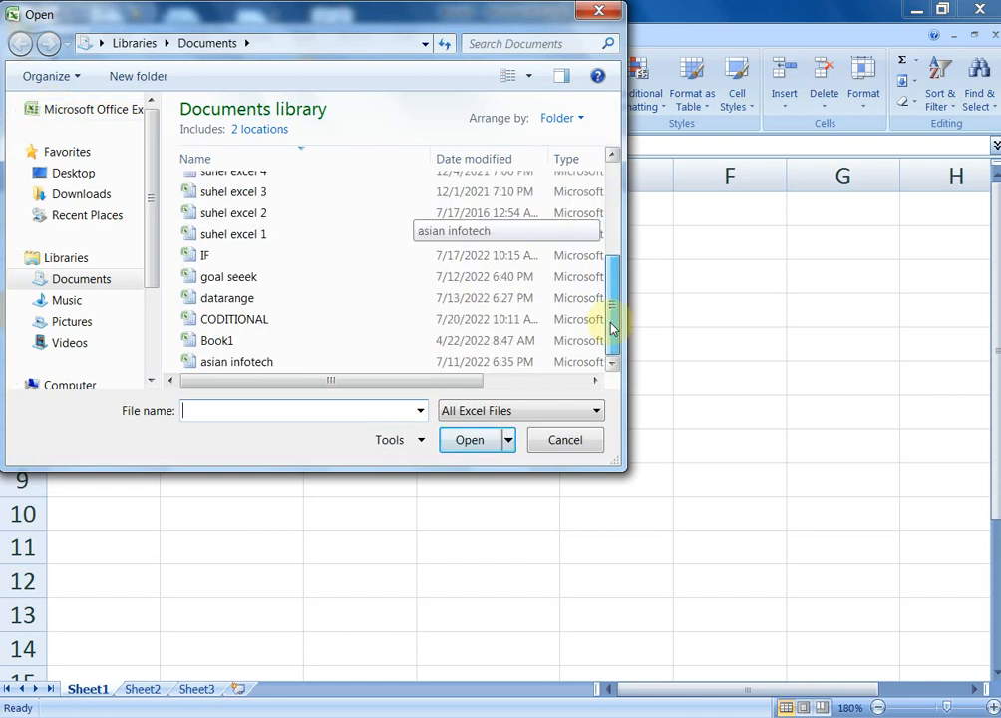
pyautogui.click(229, 321)
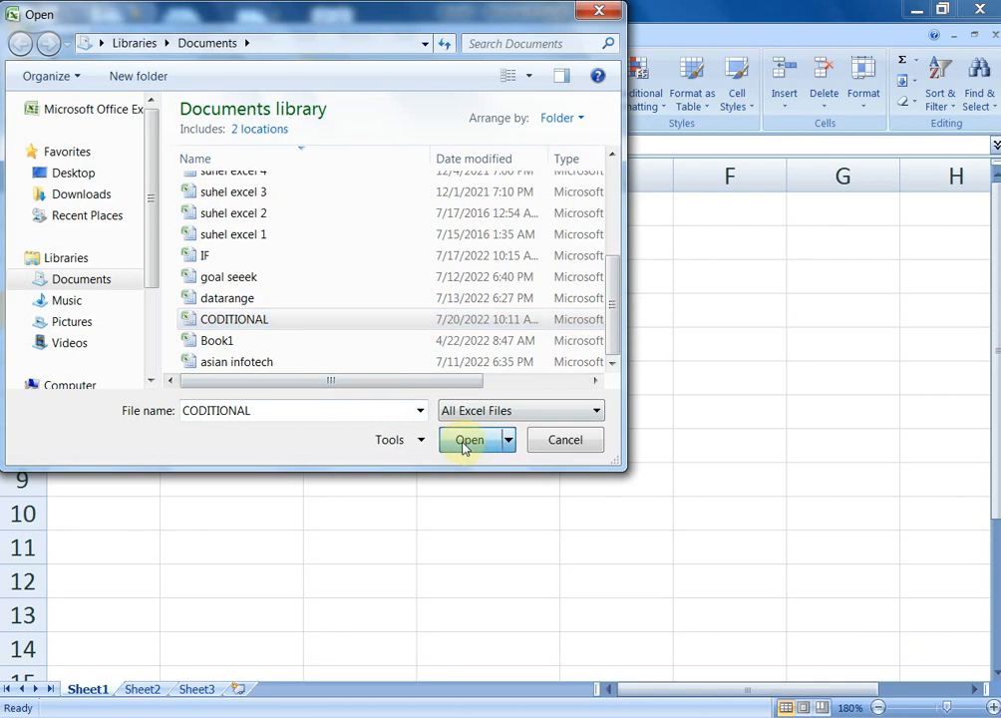
pyautogui.click(467, 442)
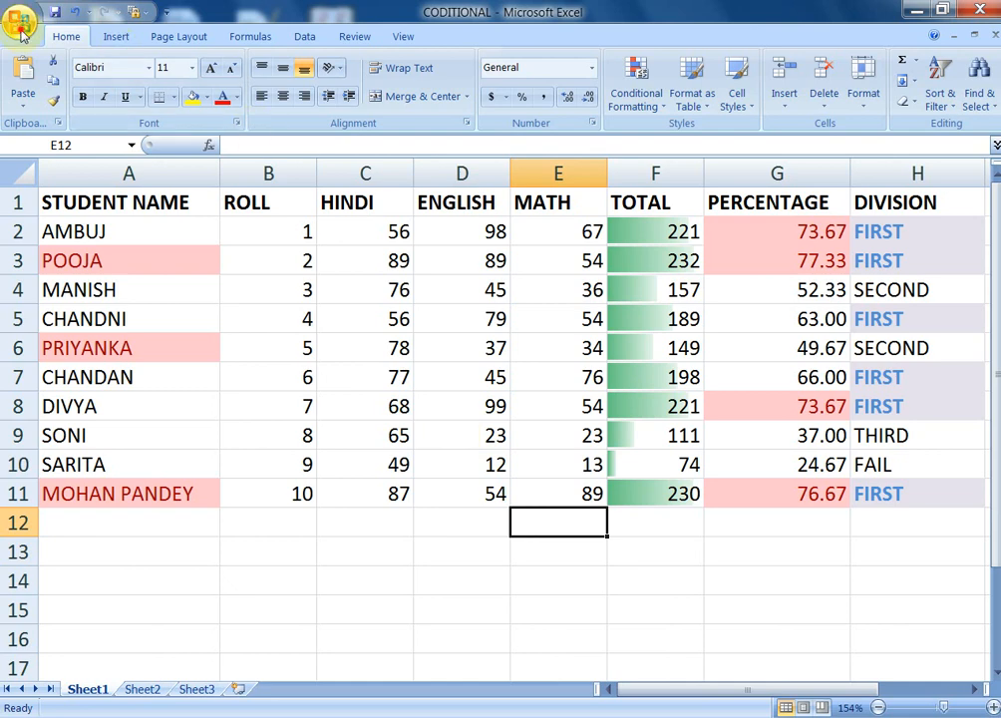
pyautogui.click(22, 30)
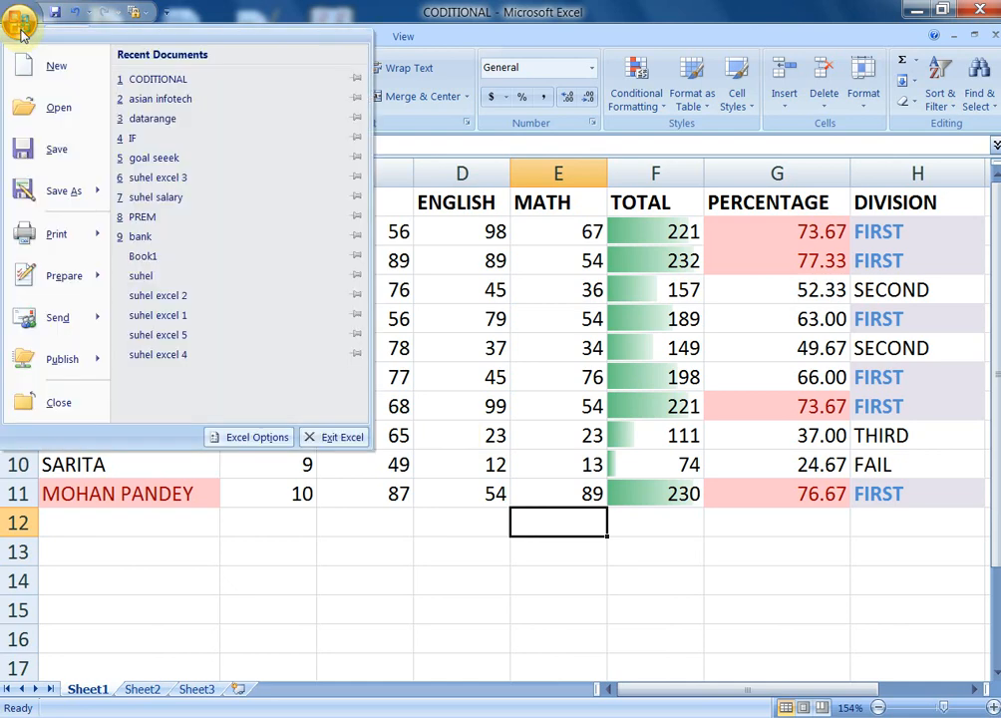
pyautogui.click(60, 404)
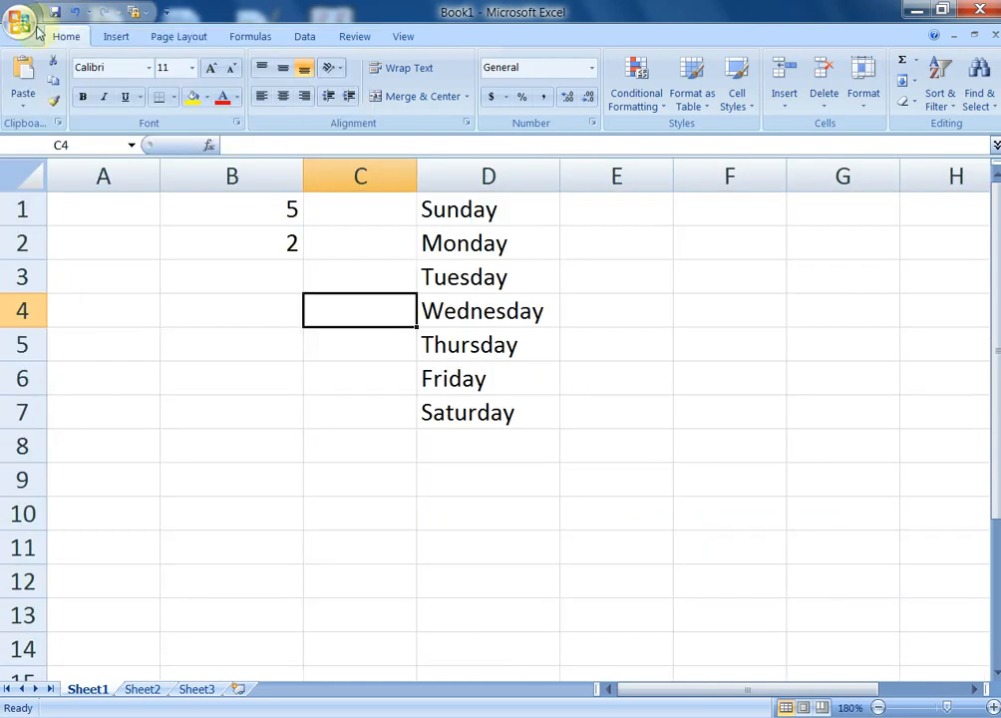
# Start saving Book1 under the file name alisir
pyautogui.click(22, 22)
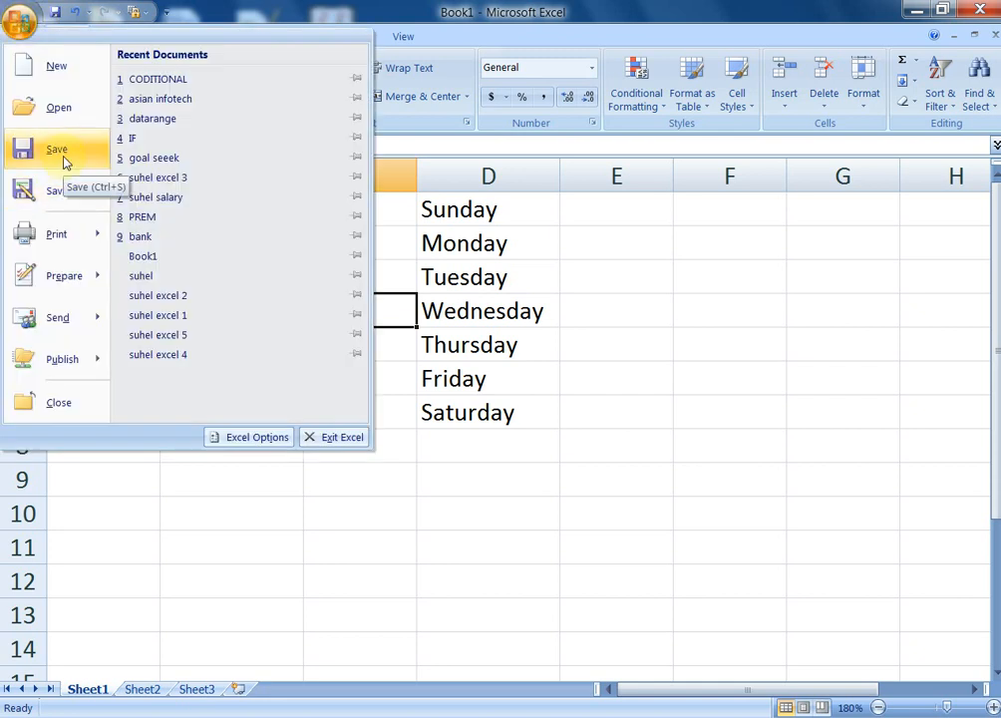
pyautogui.click(66, 162)
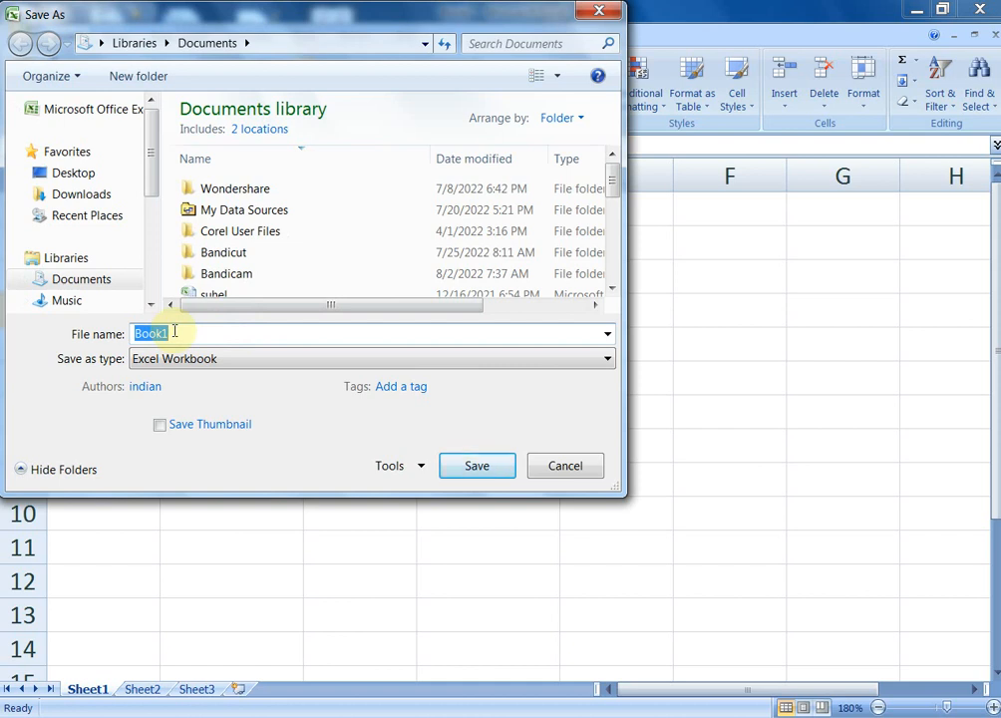
pyautogui.write('ali')
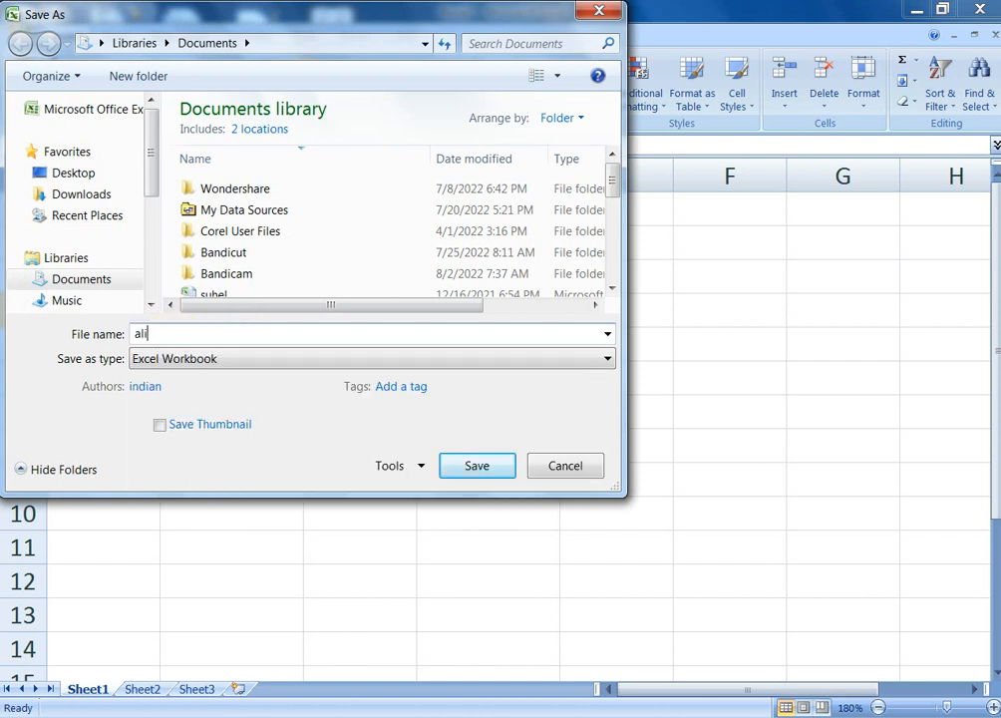
pyautogui.write('sir')
# Set and confirm a password to open in General Options, then save alisir
pyautogui.click(422, 468)
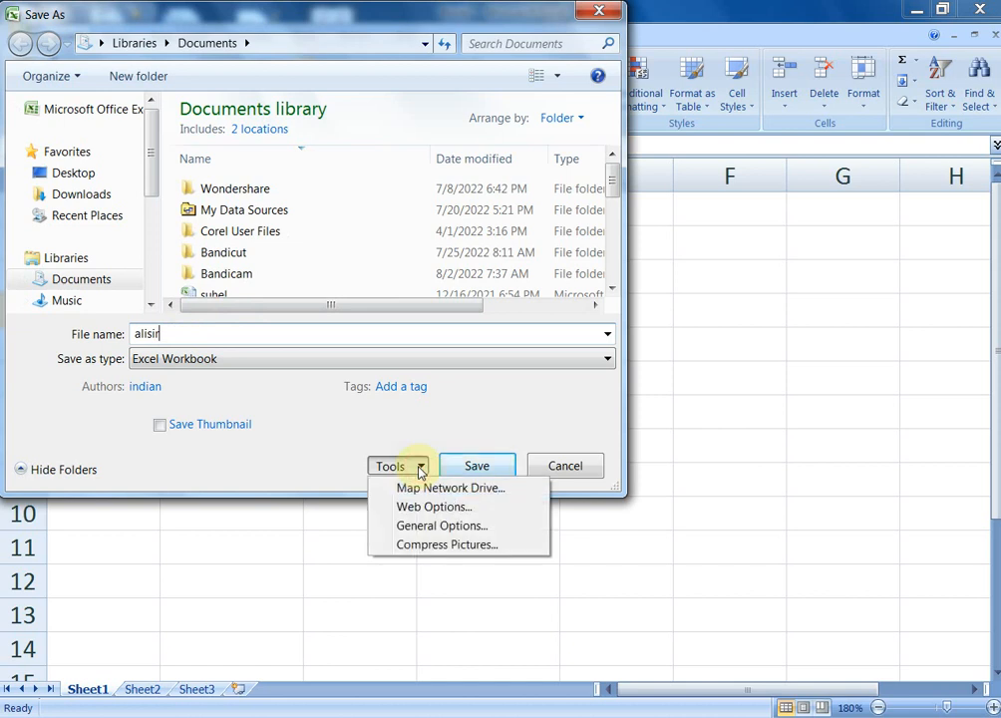
pyautogui.click(439, 527)
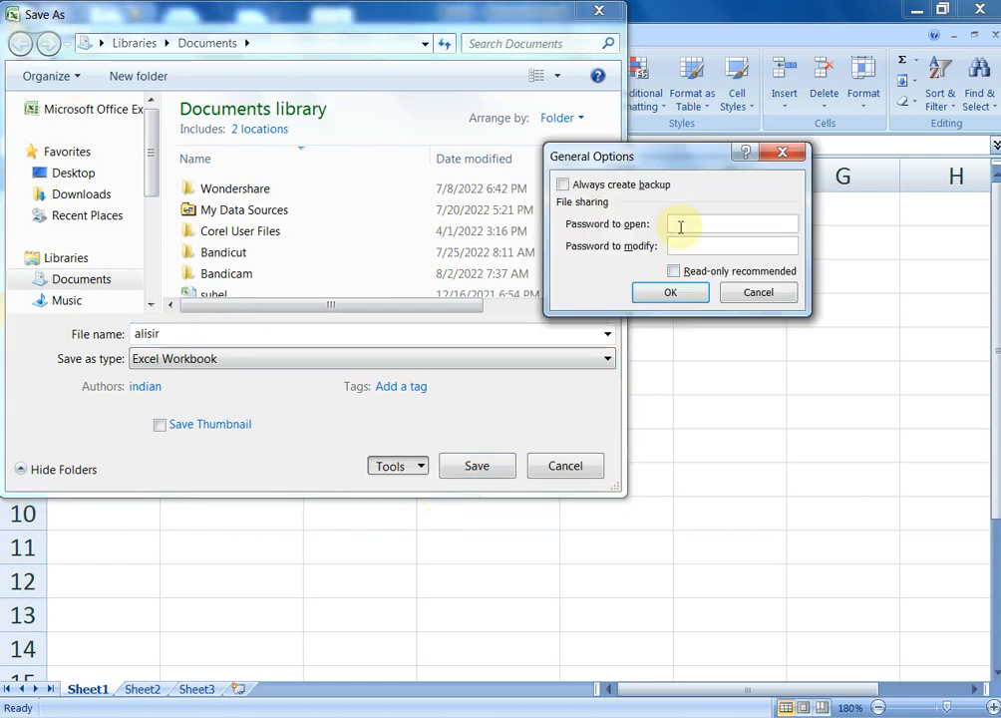
pyautogui.write('123')
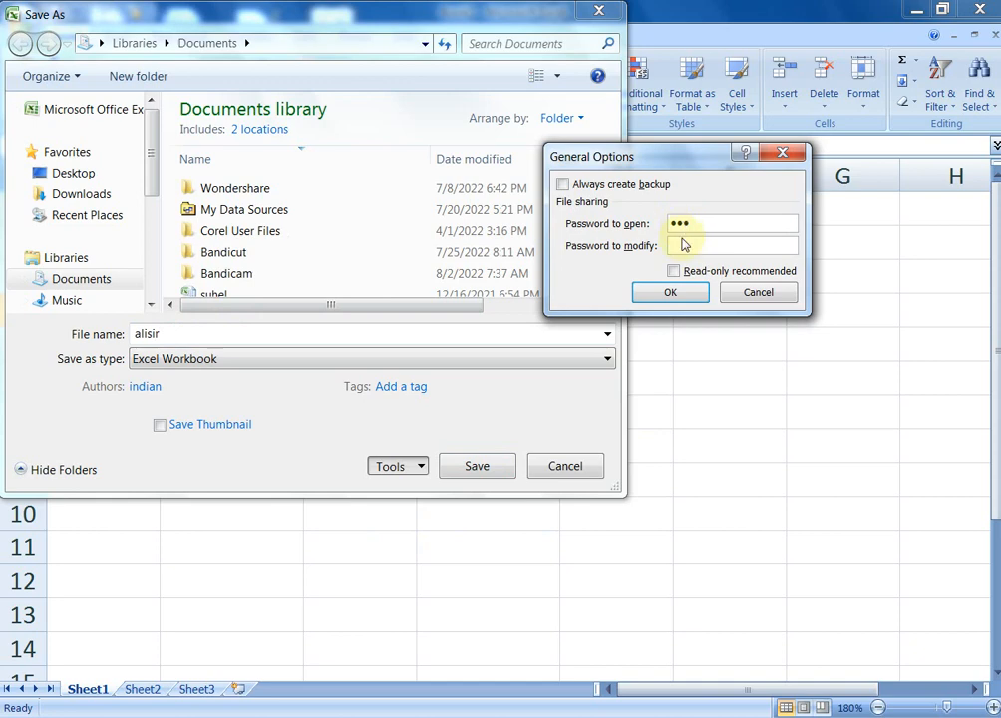
pyautogui.click(672, 299)
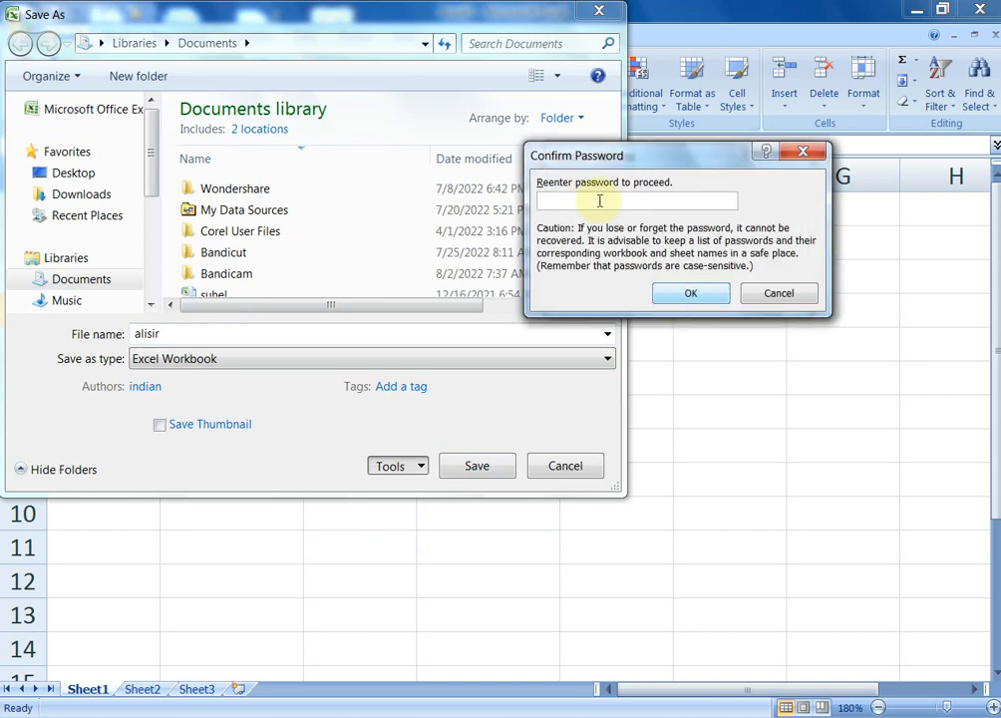
pyautogui.write('123')
pyautogui.click(692, 292)
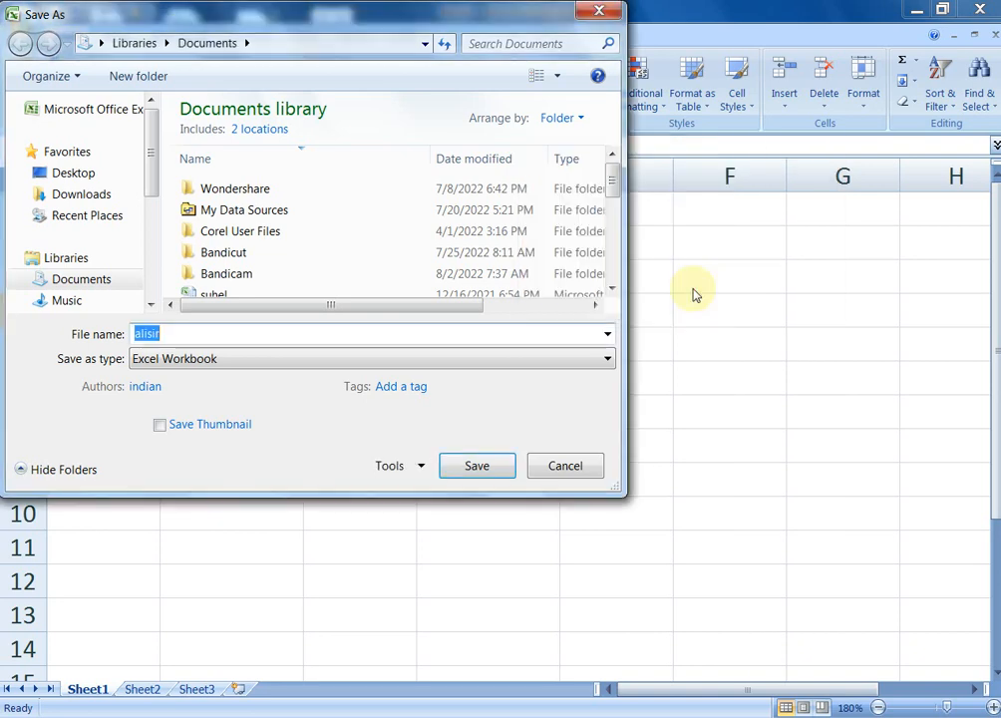
pyautogui.click(475, 472)
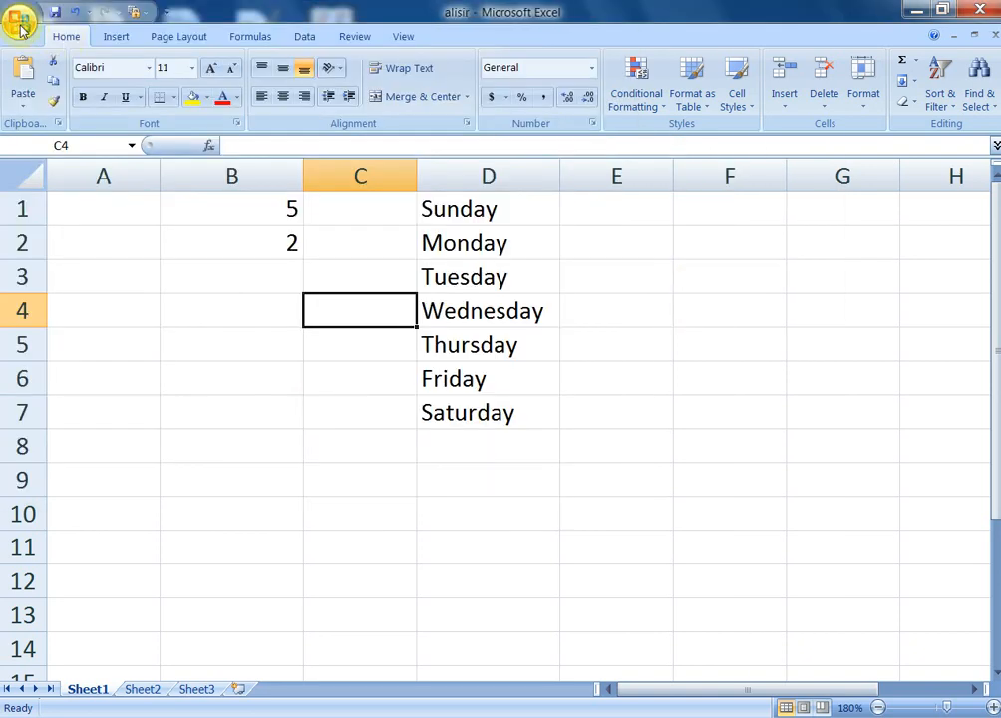
# Close alisir and reopen alisir.xlsx from the Documents library
pyautogui.click(20, 24)
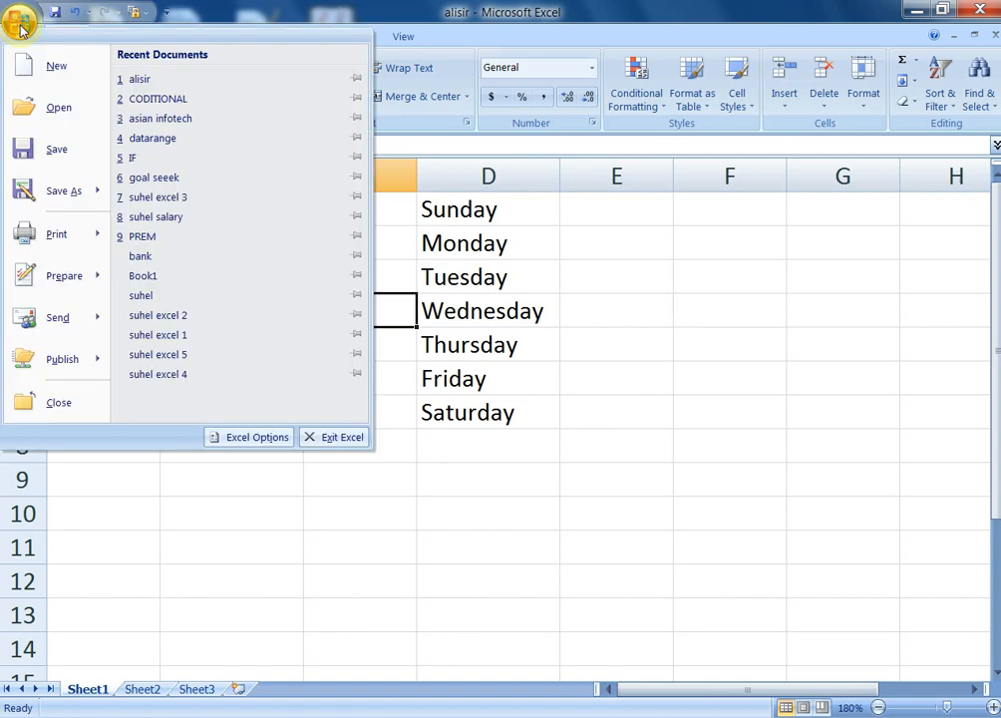
pyautogui.click(64, 401)
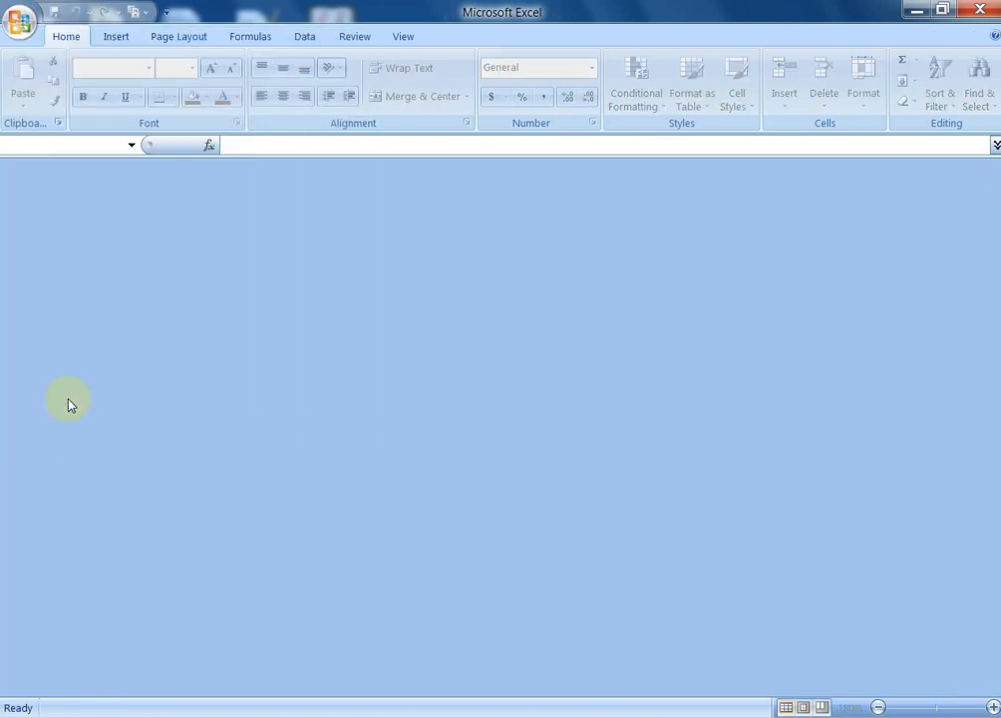
pyautogui.click(20, 24)
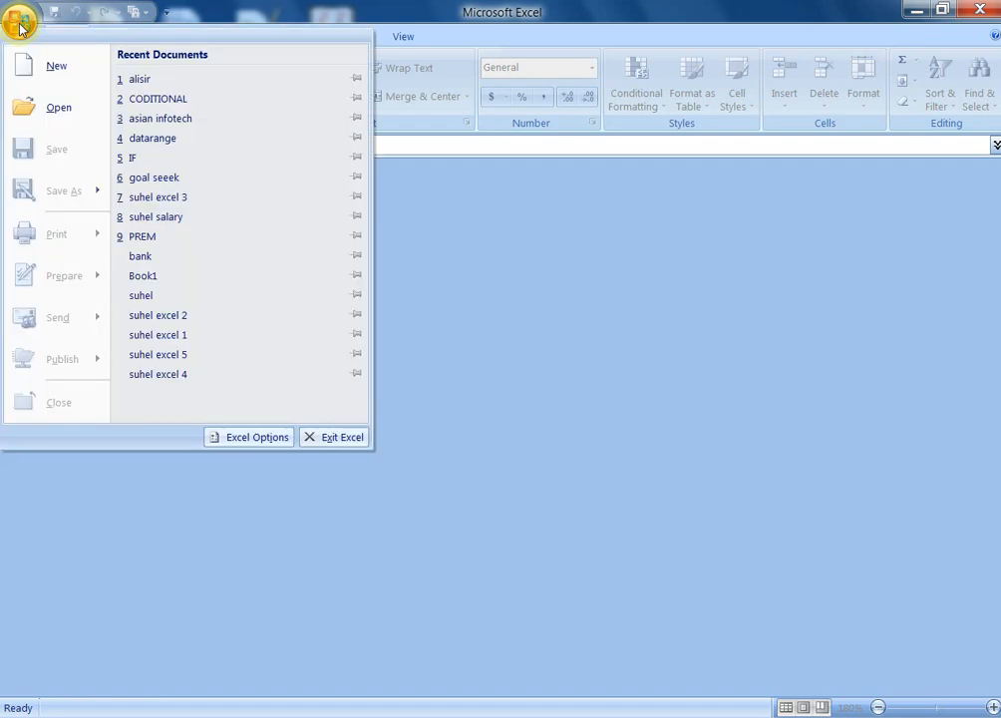
pyautogui.click(54, 107)
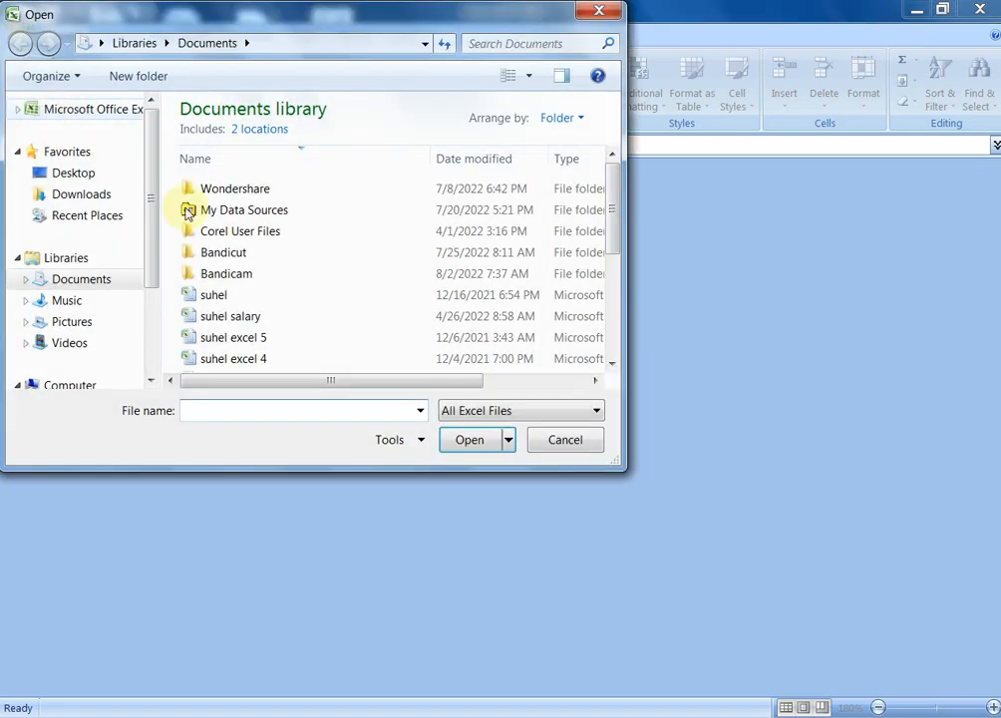
pyautogui.moveTo(616, 238); pyautogui.dragTo(619, 335)
pyautogui.click(216, 364)
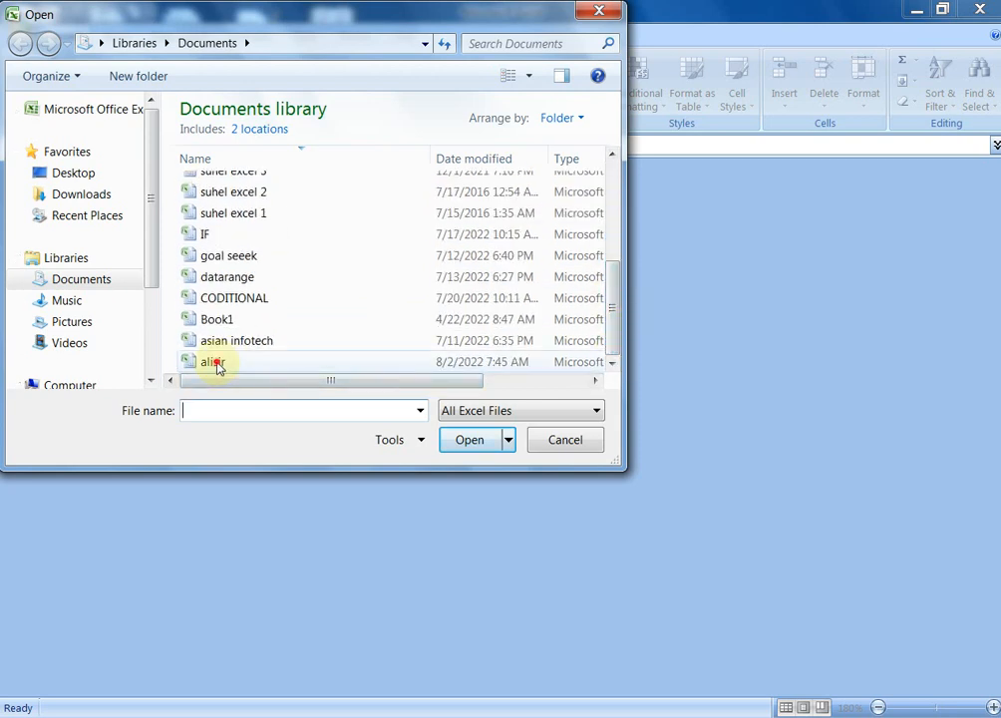
pyautogui.click(470, 439)
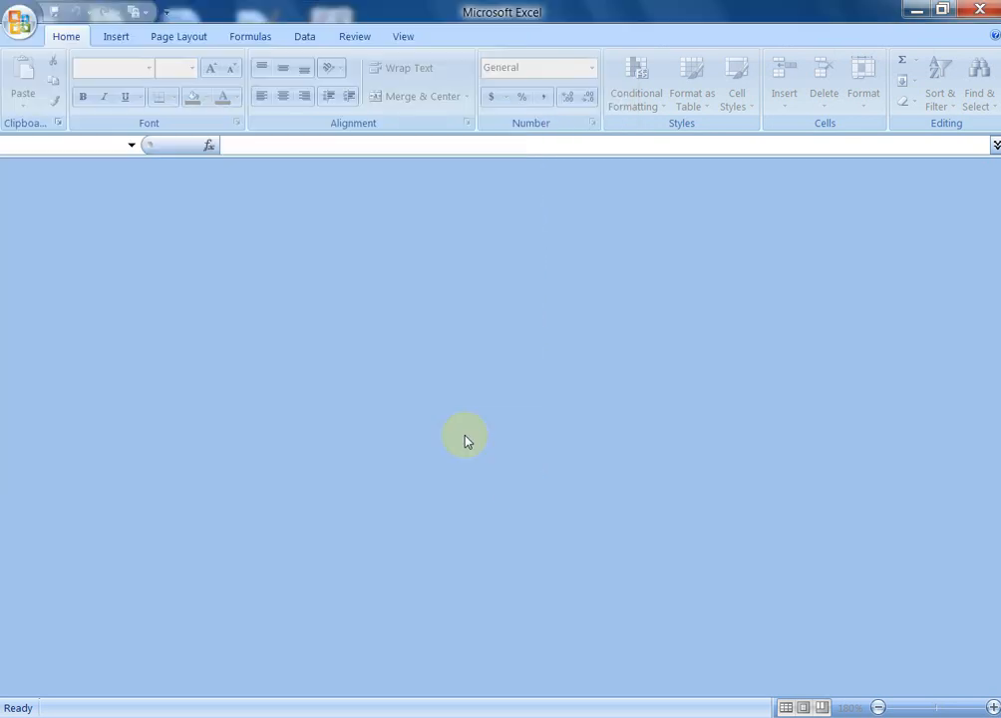
# Enter the workbook password in the Password prompt to unlock alisir
pyautogui.click(663, 190)
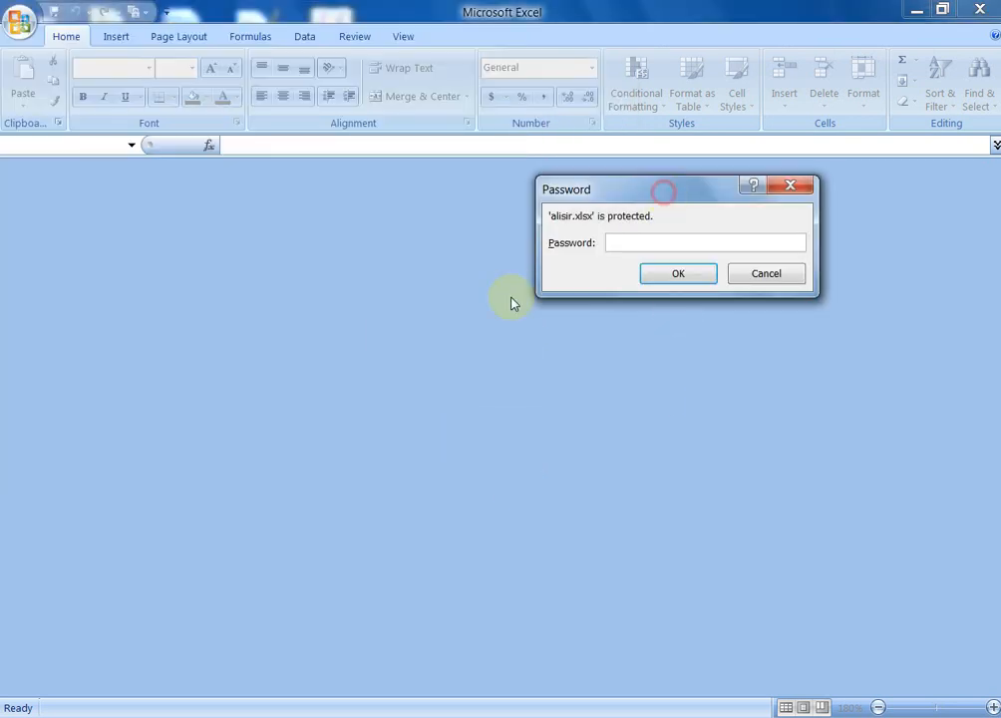
pyautogui.moveTo(510, 303); pyautogui.dragTo(503, 299)
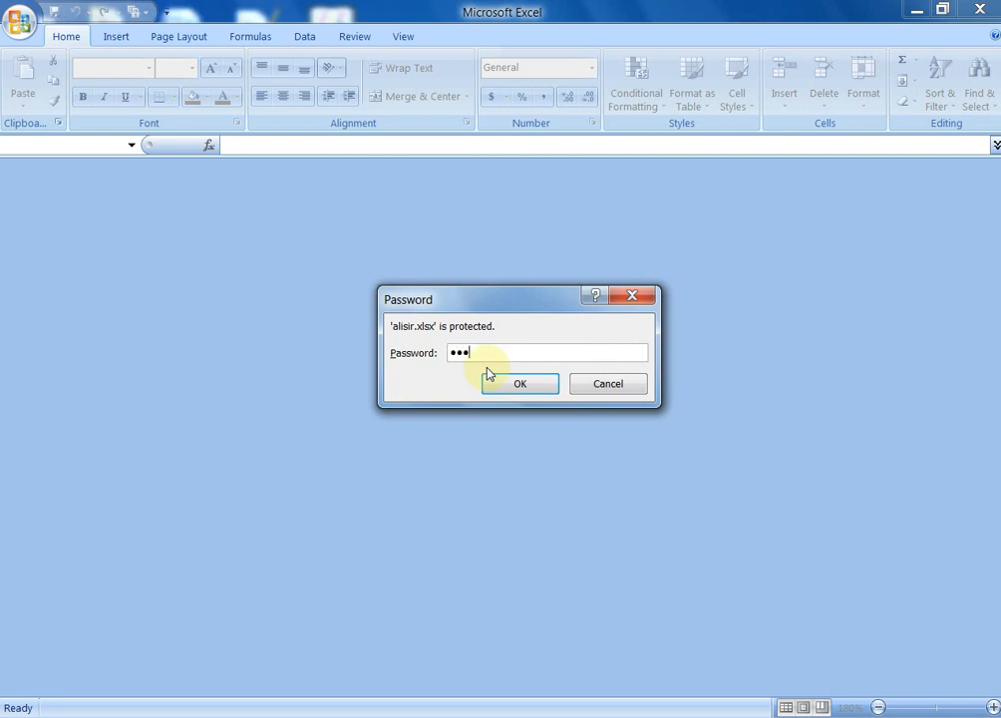
pyautogui.press('Return')
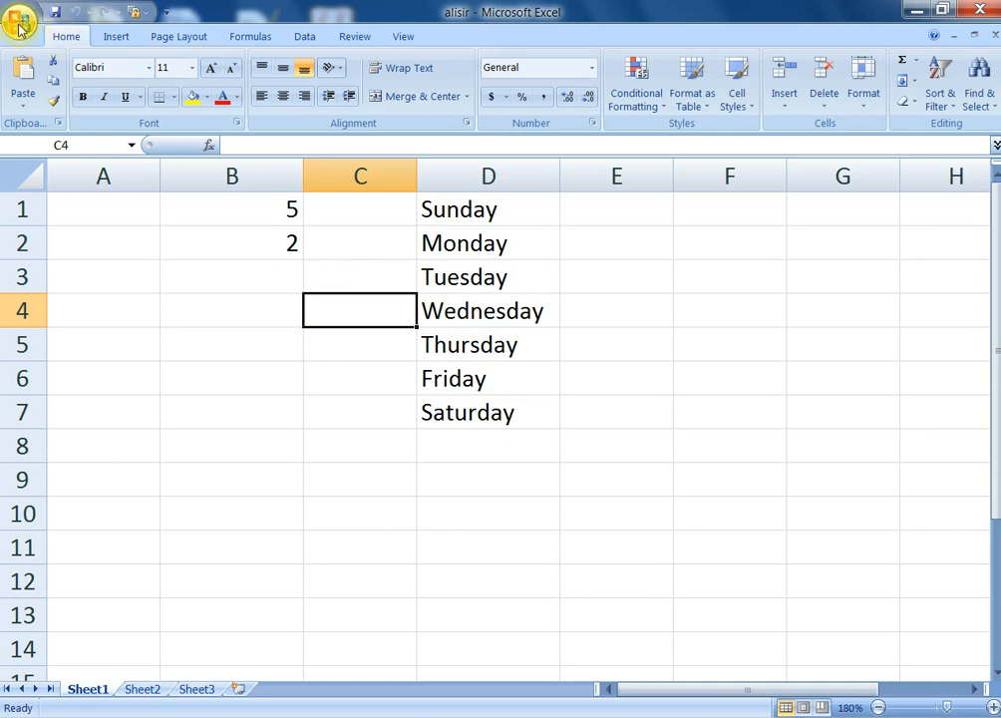
pyautogui.click(19, 29)
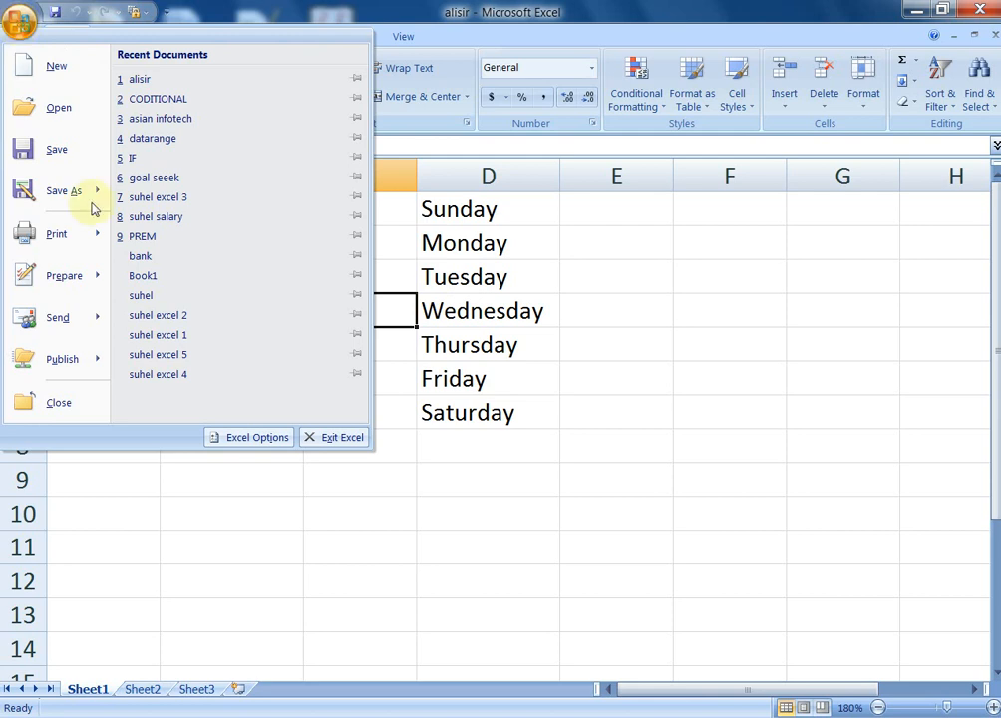
pyautogui.moveTo(99, 236)
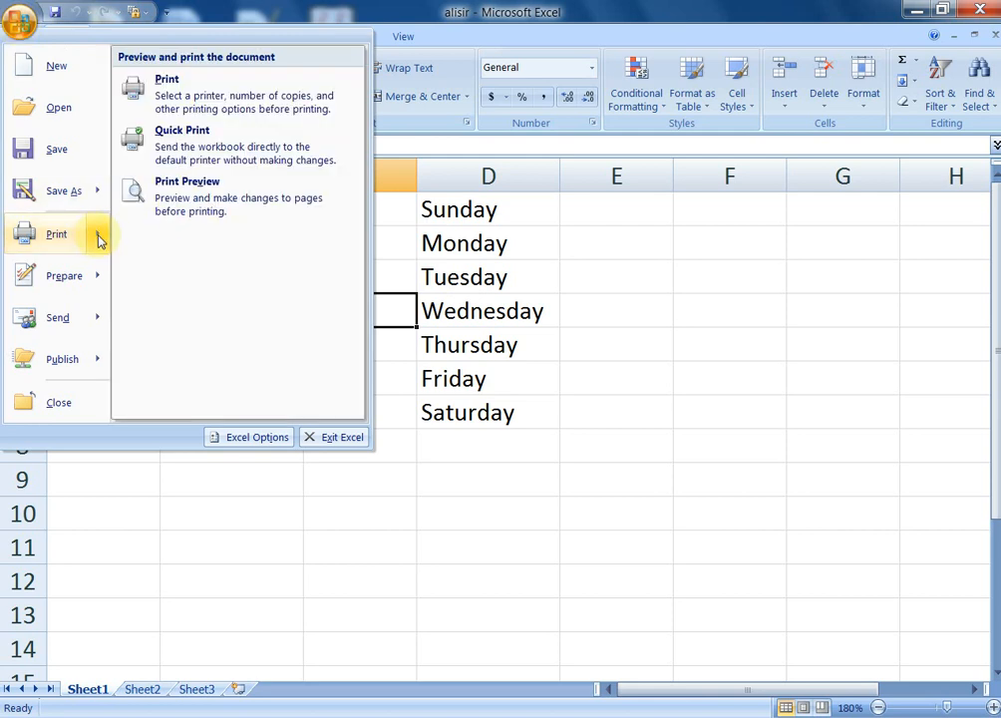
pyautogui.click(197, 206)
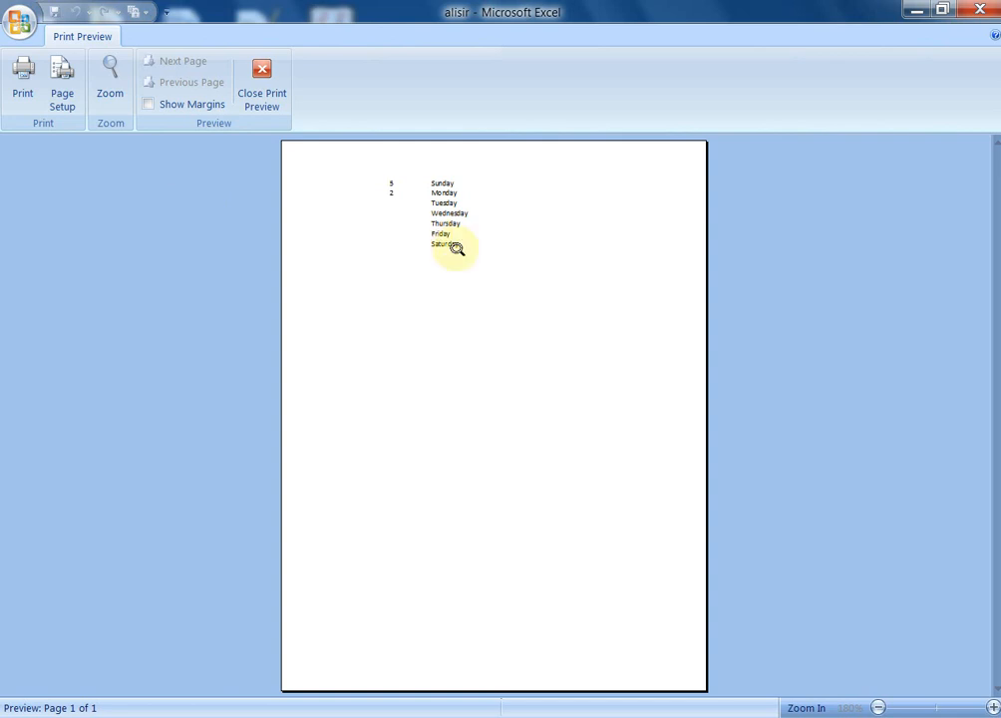
pyautogui.click(107, 94)
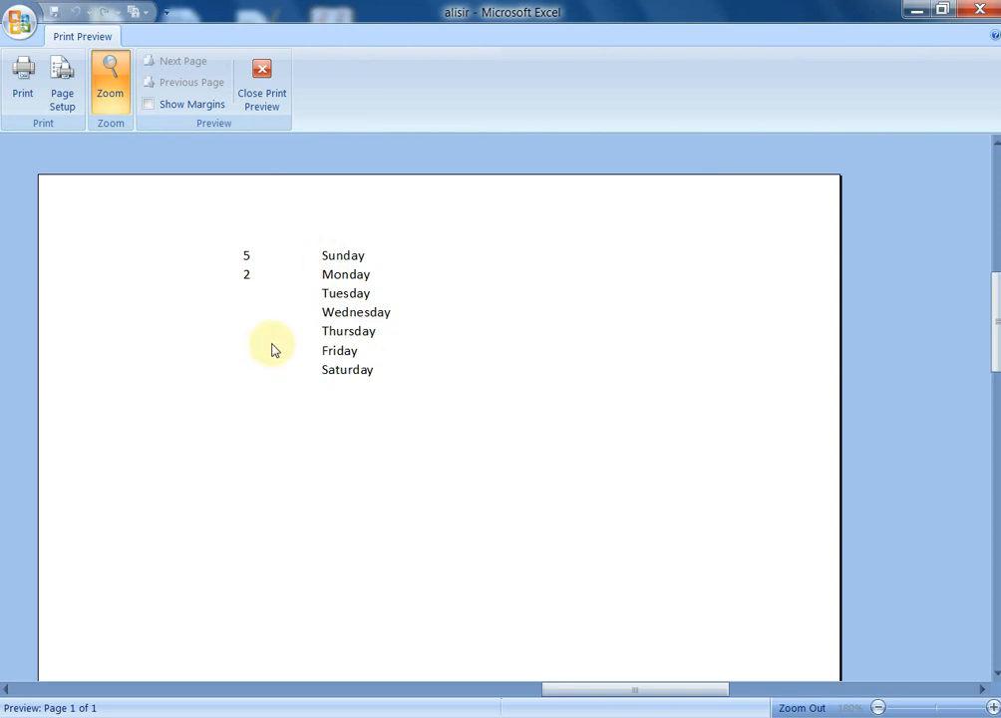
pyautogui.click(261, 100)
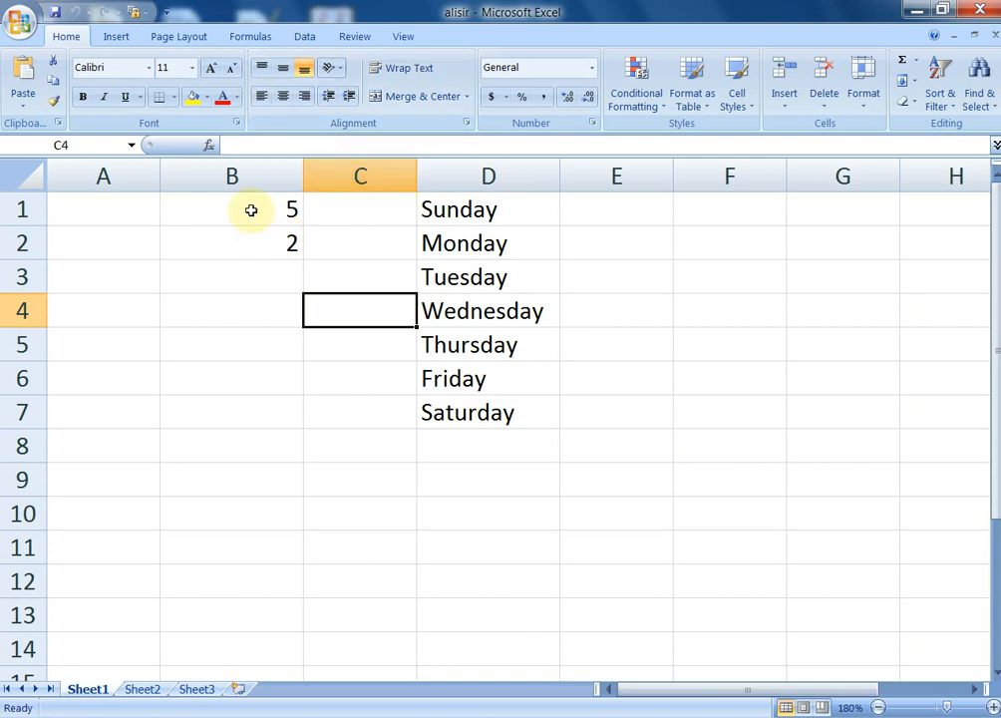
# Apply All Borders to the table range B1:D7
pyautogui.moveTo(252, 208); pyautogui.dragTo(465, 425)
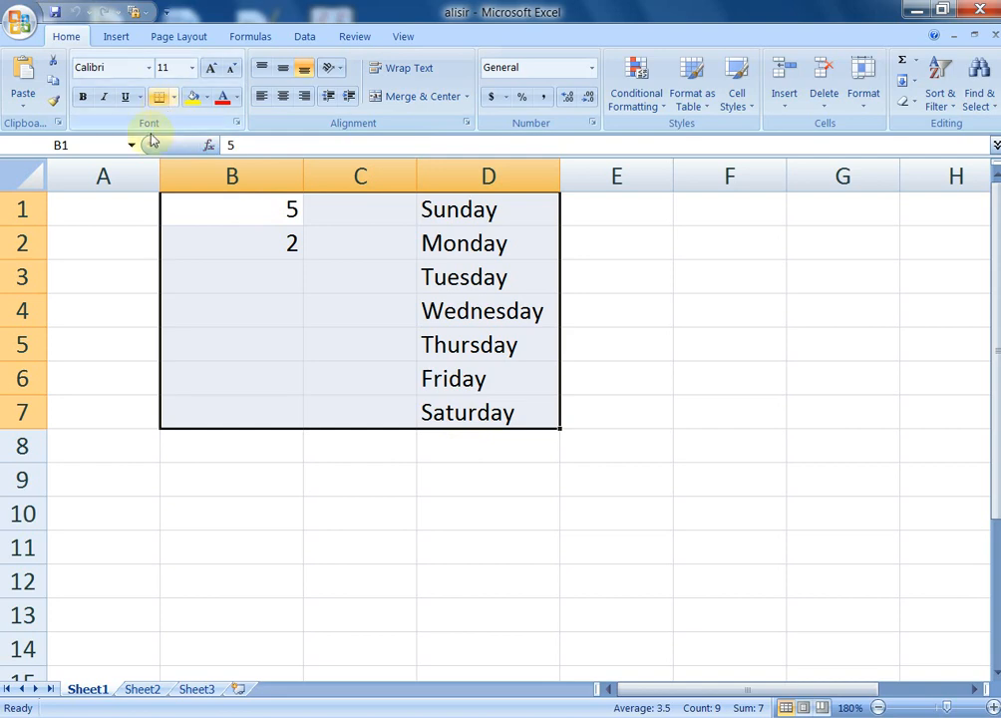
pyautogui.click(173, 98)
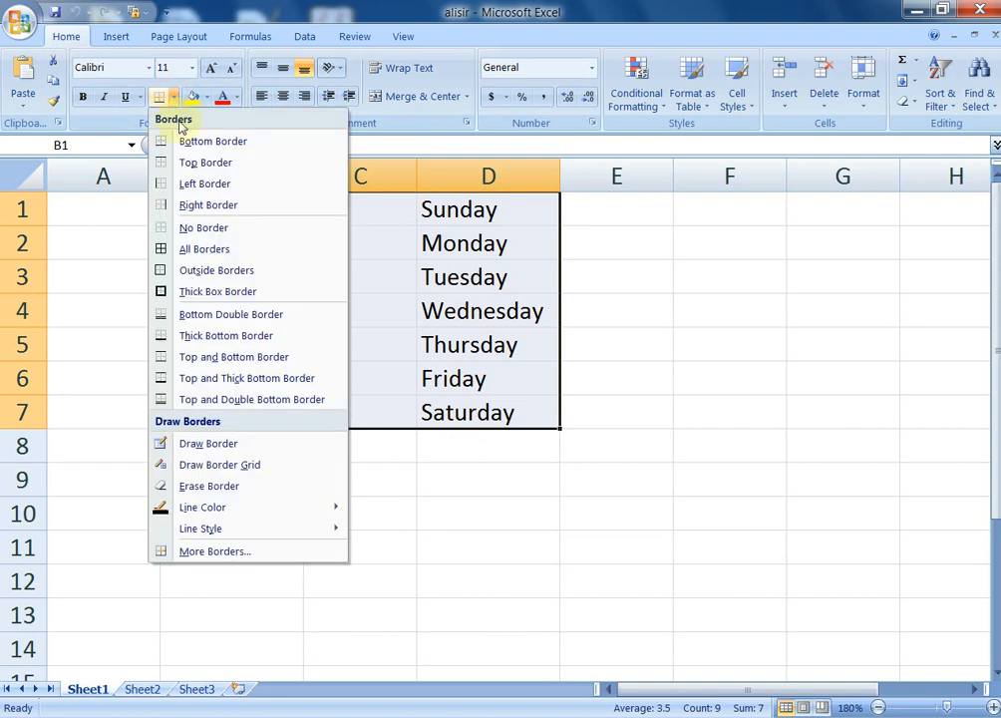
pyautogui.click(201, 254)
pyautogui.click(362, 478)
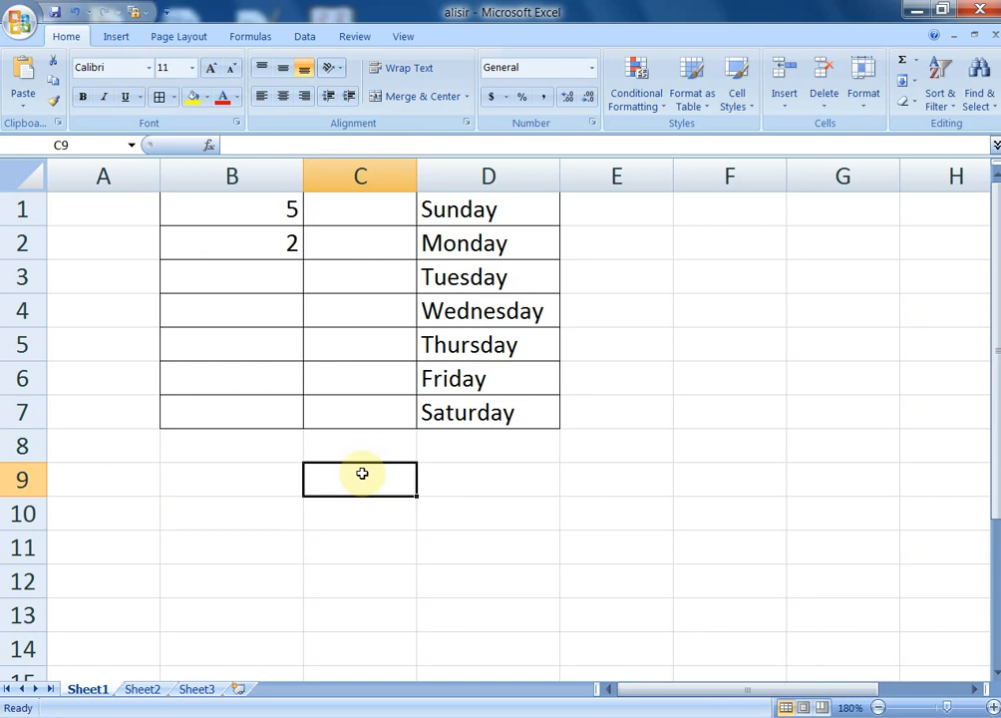
# Check the bordered table in Print Preview, then close the preview
pyautogui.hotkey('ctrl', 'F2')
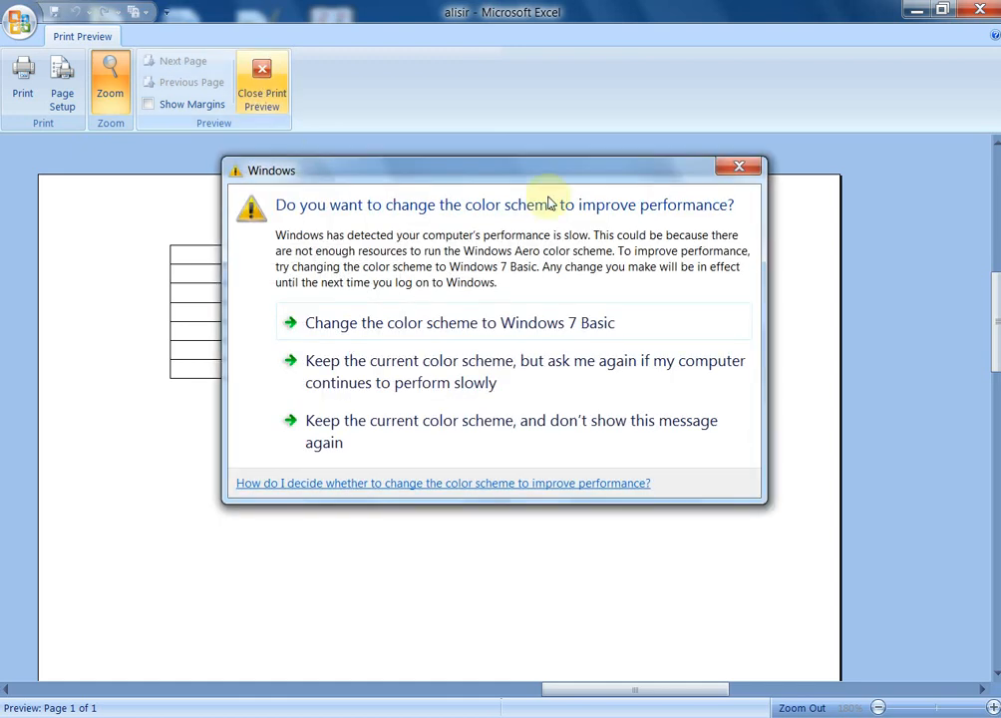
pyautogui.click(739, 170)
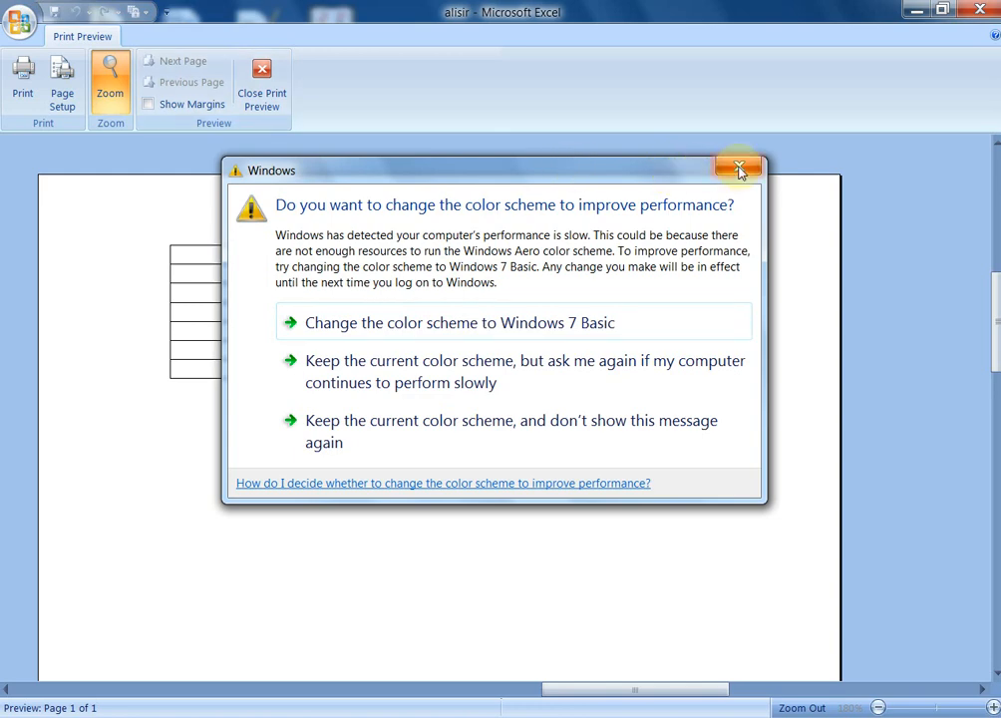
pyautogui.click(269, 100)
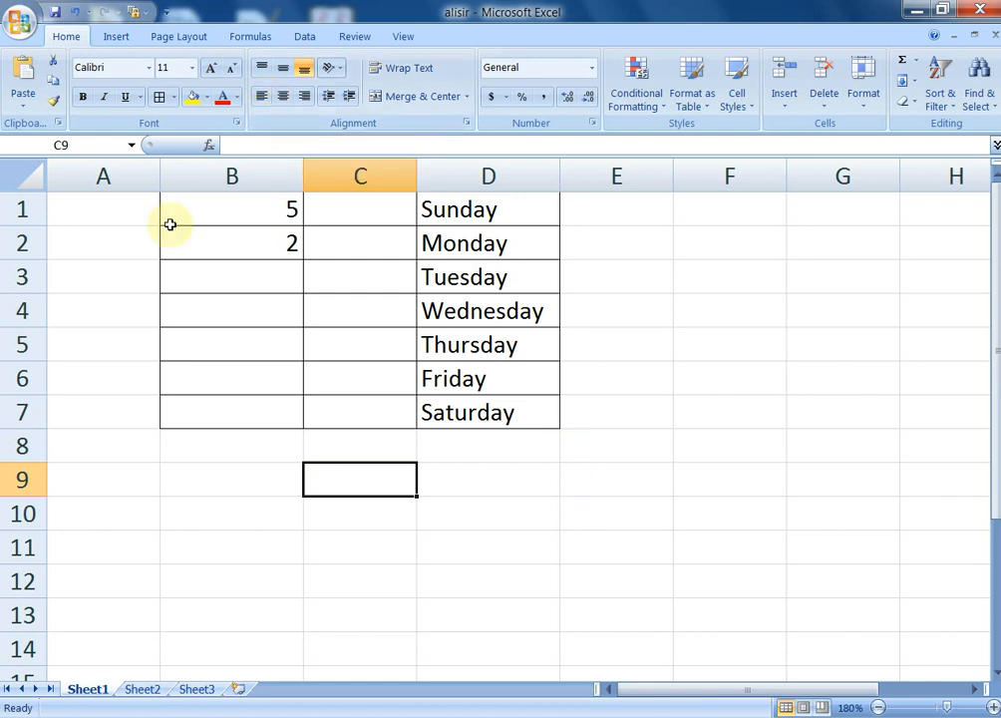
# Open the Print dialog with Microsoft XPS Document Writer as the printer
pyautogui.click(18, 22)
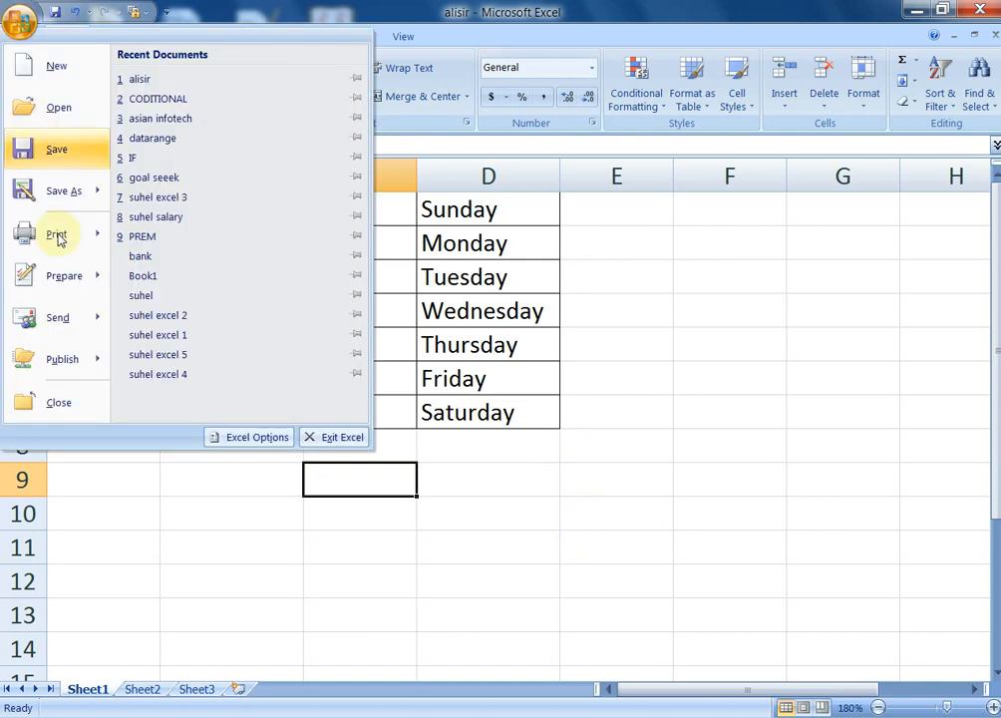
pyautogui.moveTo(60, 233)
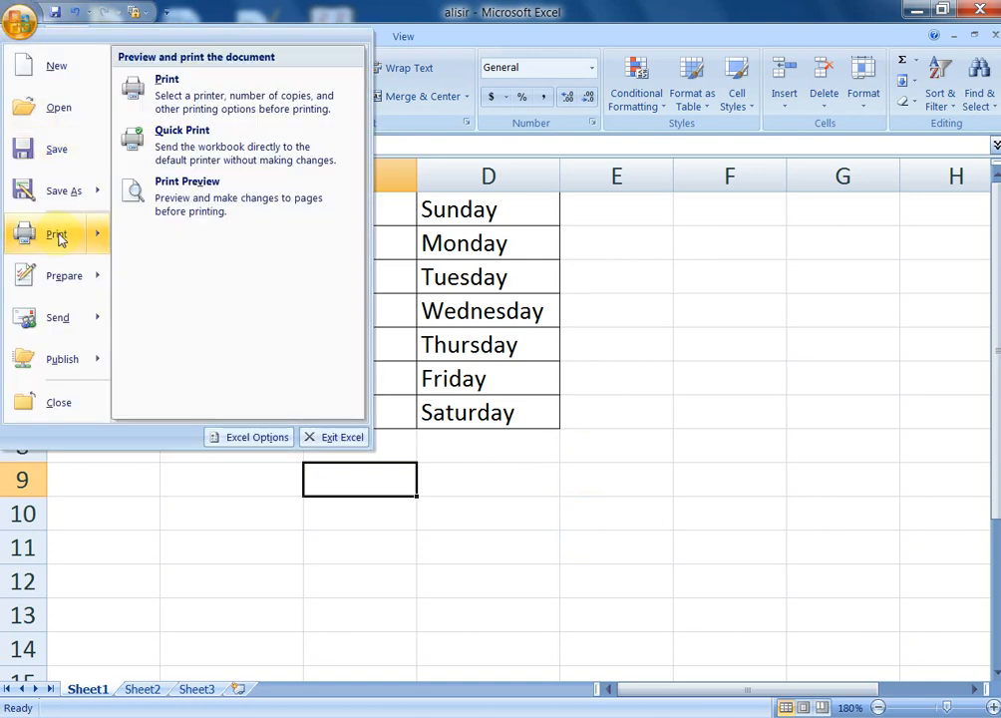
pyautogui.click(206, 100)
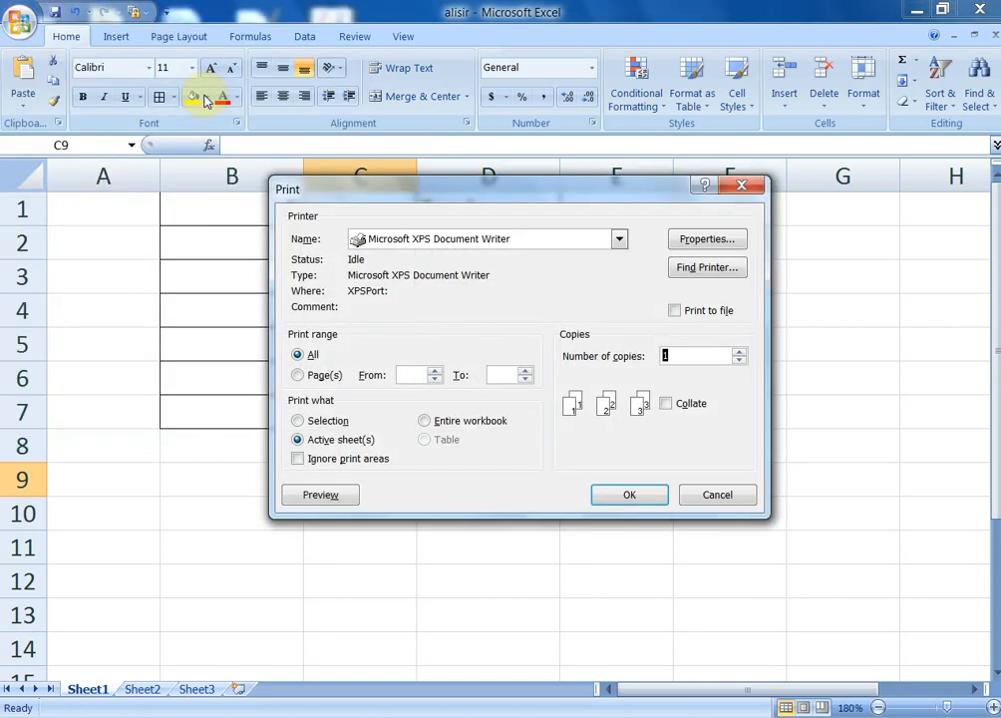
pyautogui.moveTo(434, 187); pyautogui.dragTo(380, 296)
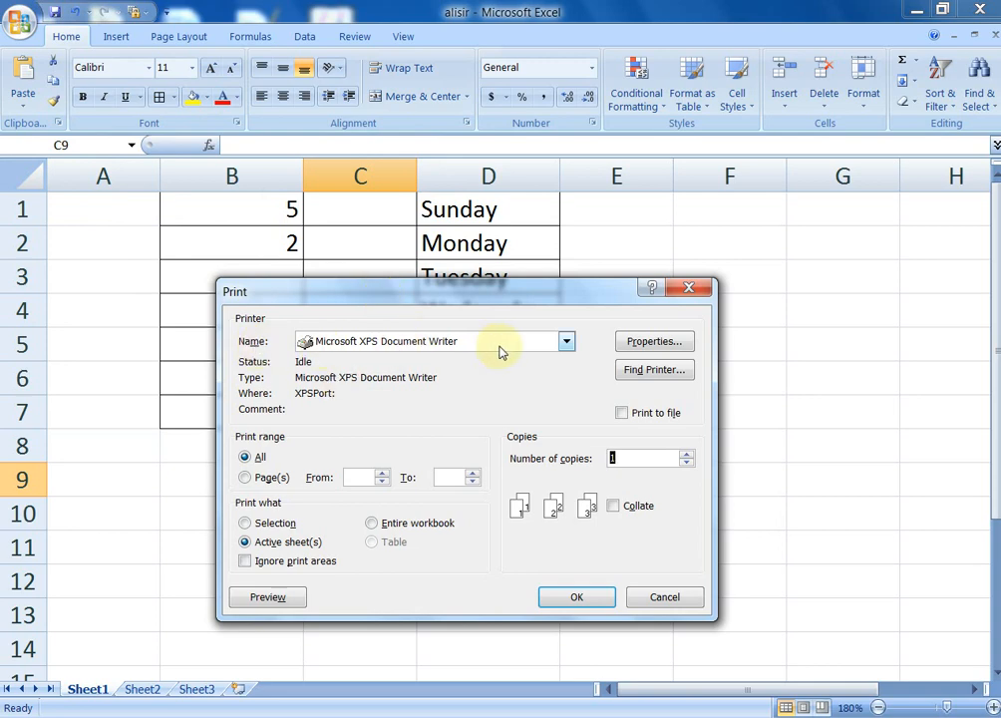
pyautogui.click(566, 343)
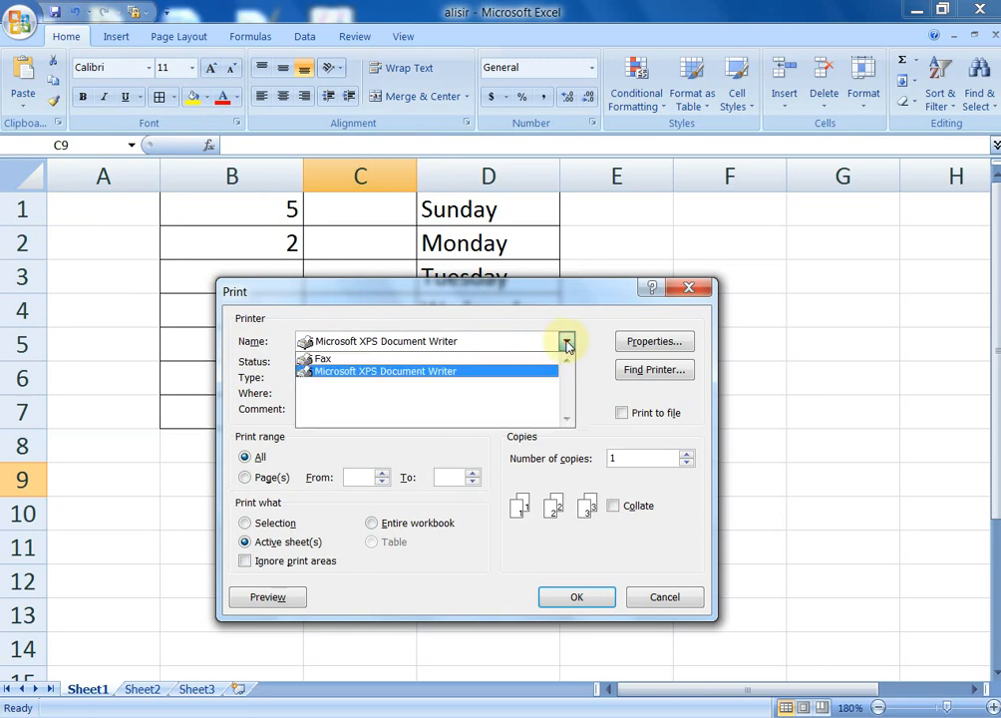
pyautogui.click(567, 344)
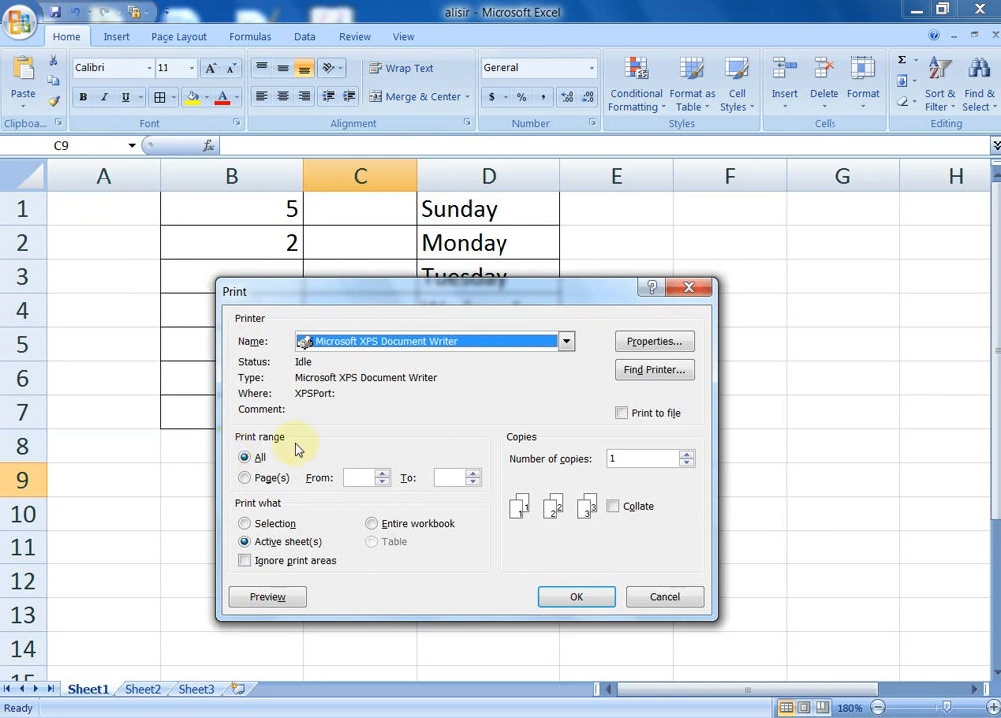
# Set the print range to pages 1 to 5
pyautogui.click(244, 477)
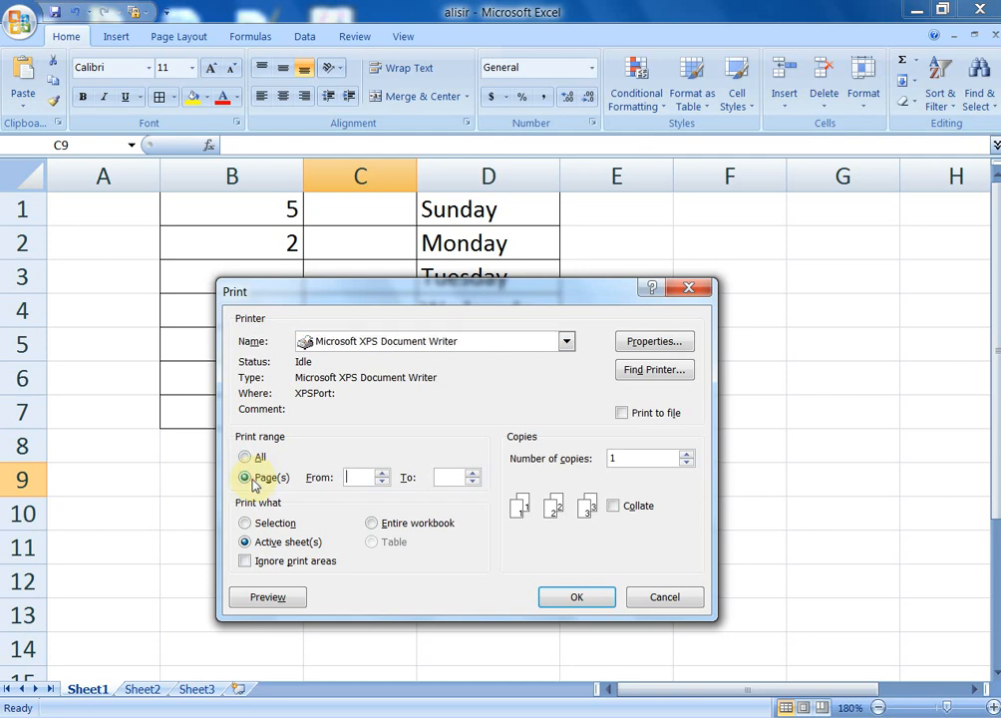
pyautogui.write('1')
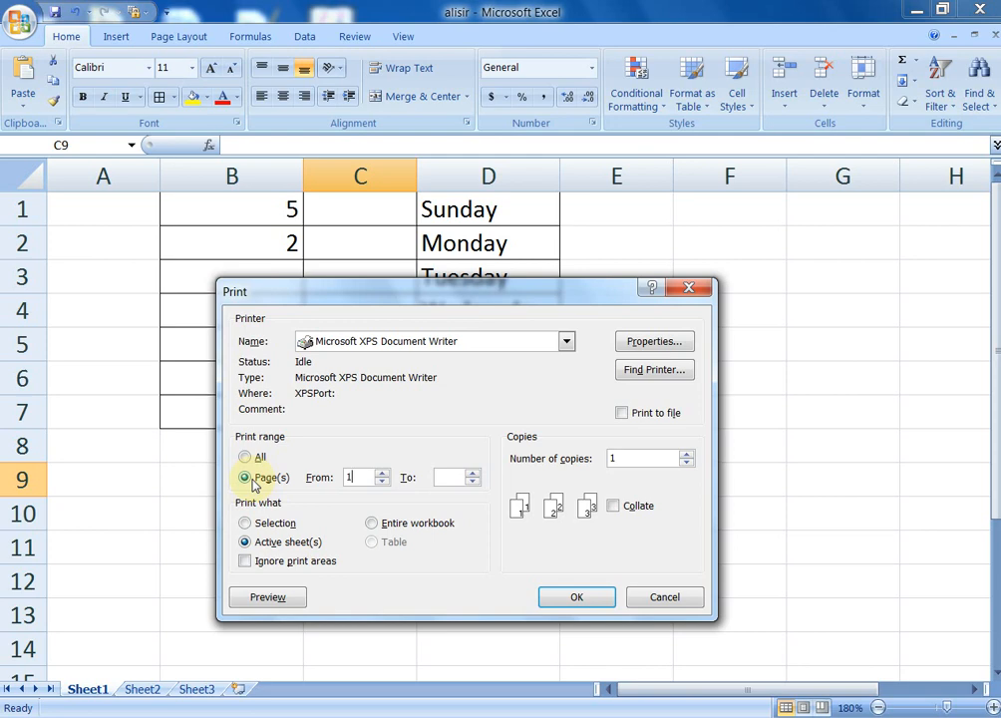
pyautogui.click(444, 479)
pyautogui.write('5')
# Print all pages of the active sheet only, with Ignore print areas ticked
pyautogui.click(247, 459)
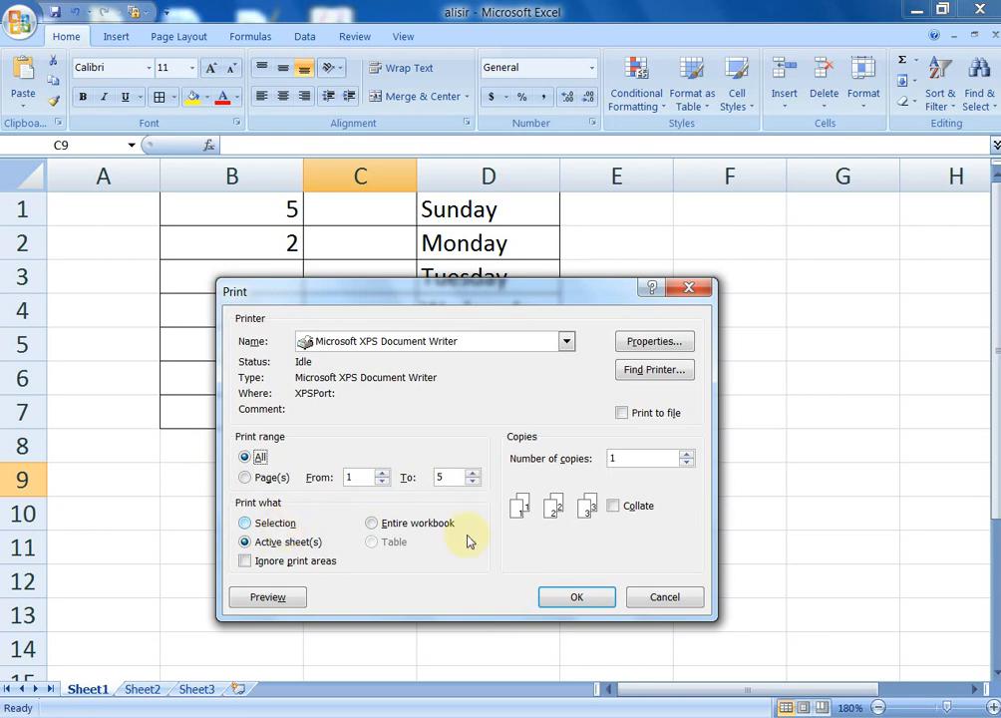
pyautogui.click(416, 525)
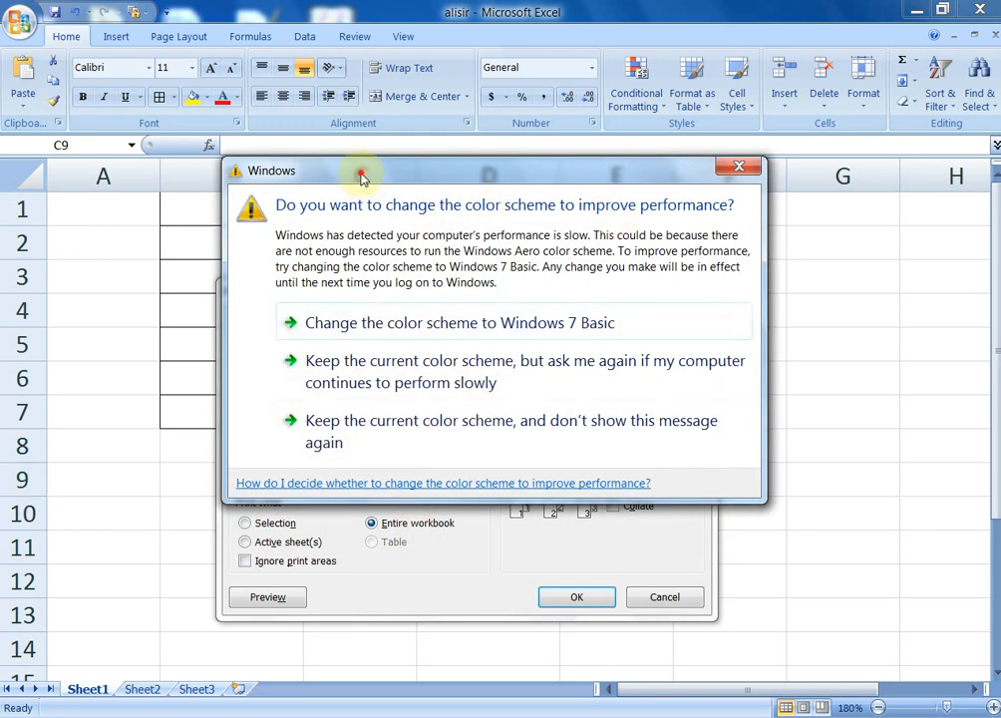
pyautogui.moveTo(364, 171); pyautogui.dragTo(965, 717)
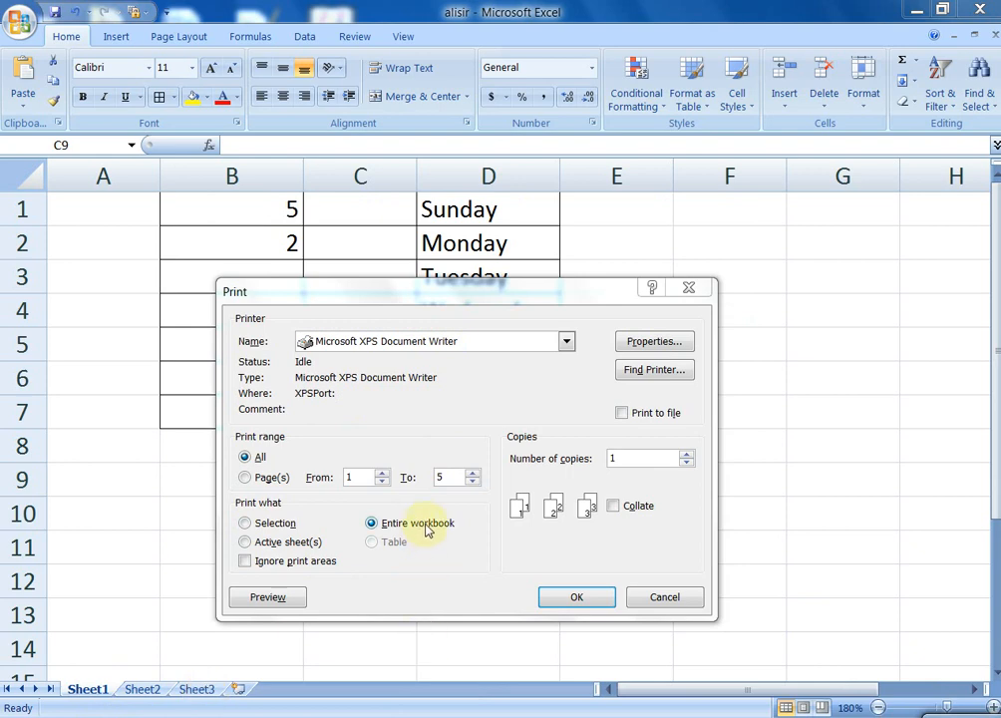
pyautogui.click(261, 546)
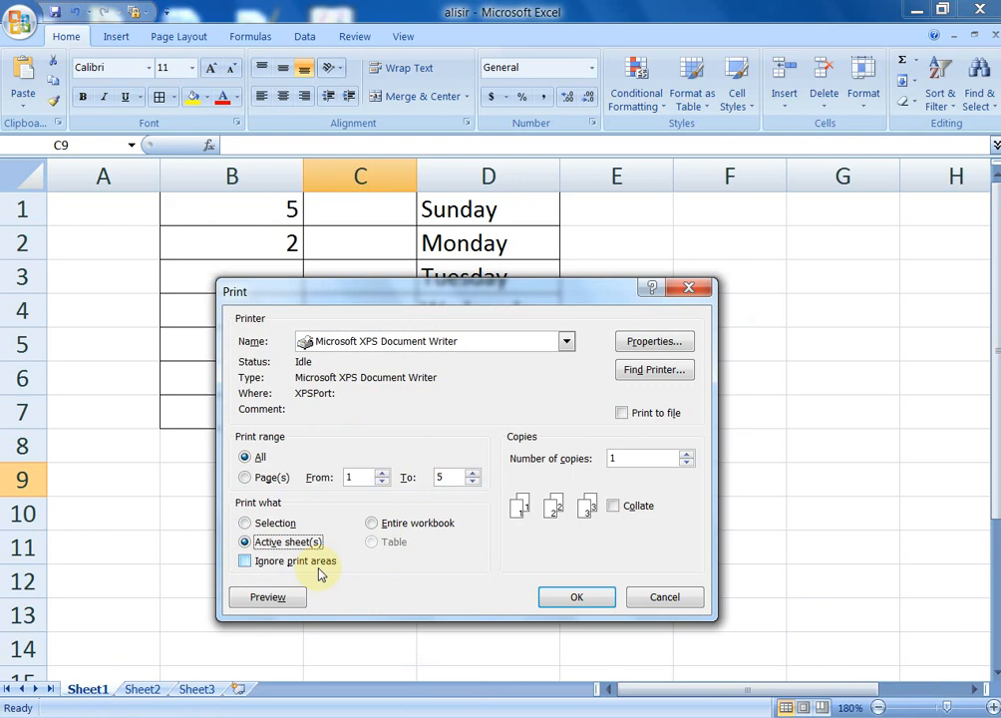
pyautogui.click(245, 562)
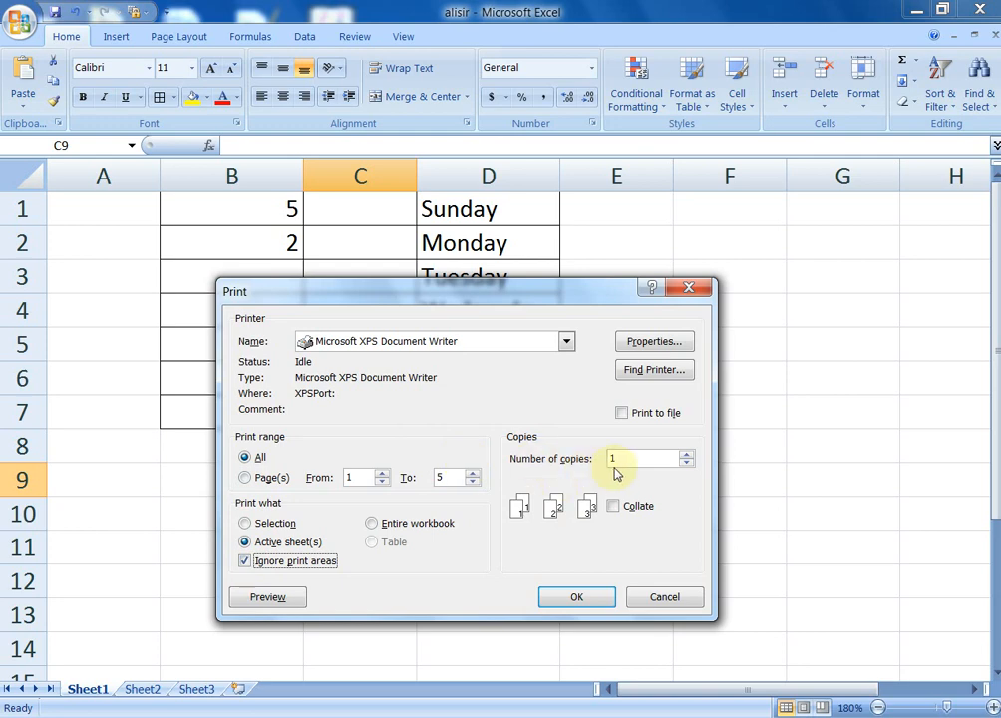
# Try raising copies and toggling Collate on and off, then cancel the Print dialog
pyautogui.click(686, 454)
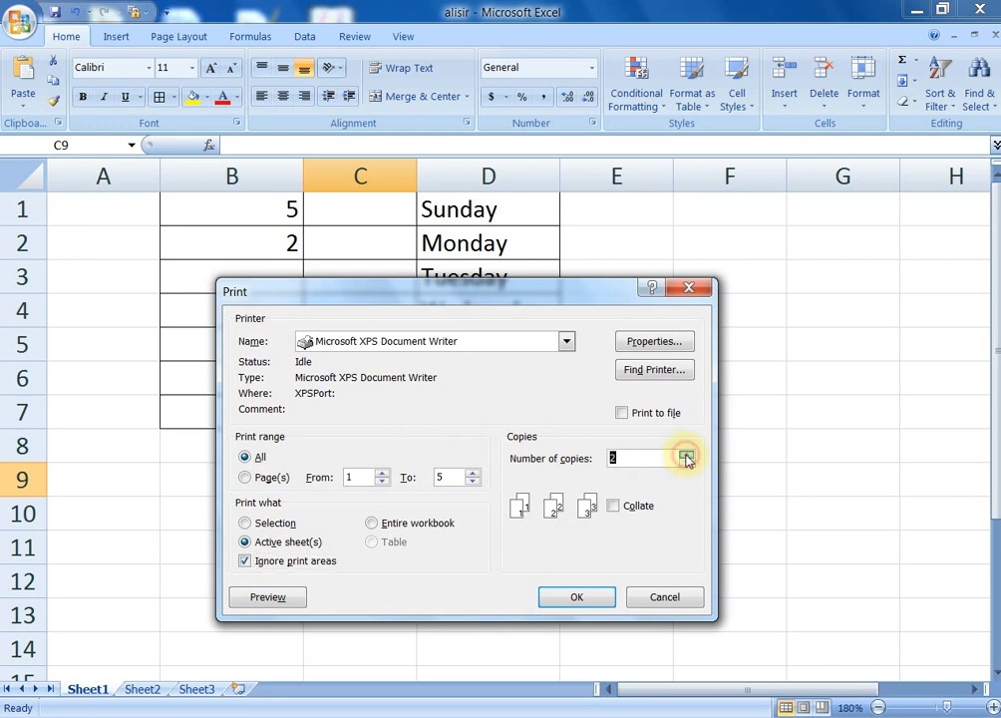
pyautogui.click(686, 455)
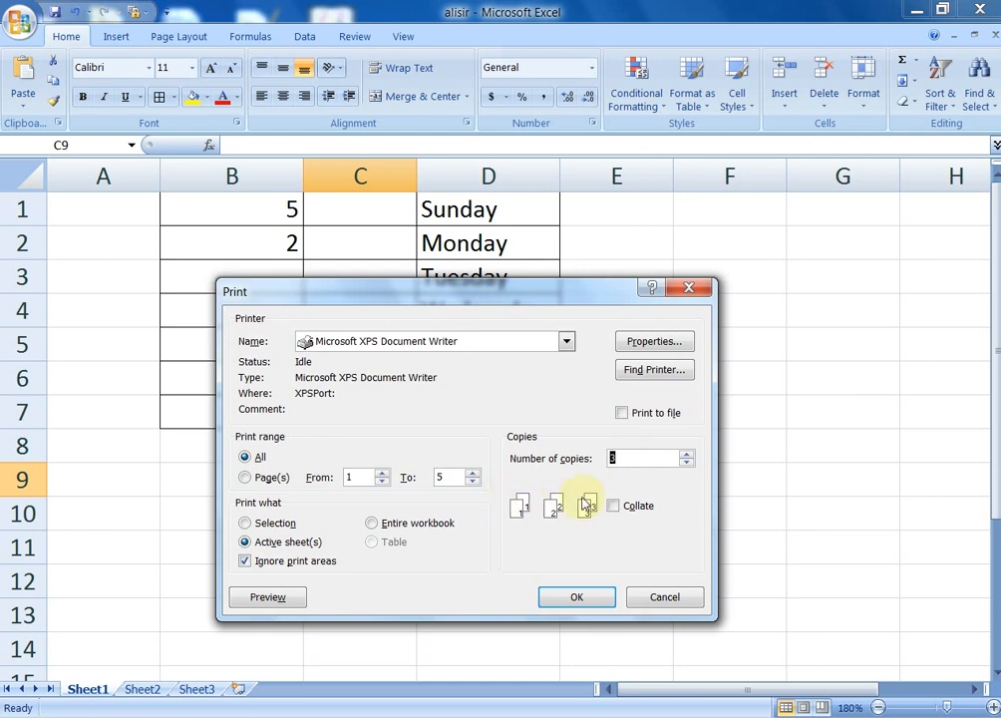
pyautogui.click(611, 505)
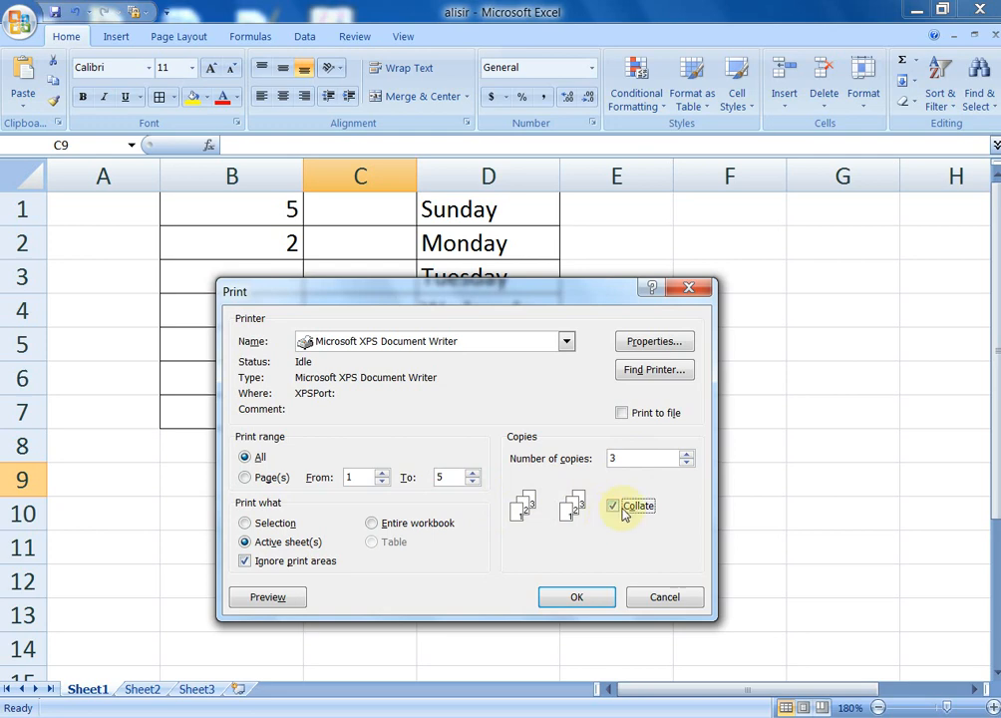
pyautogui.click(614, 509)
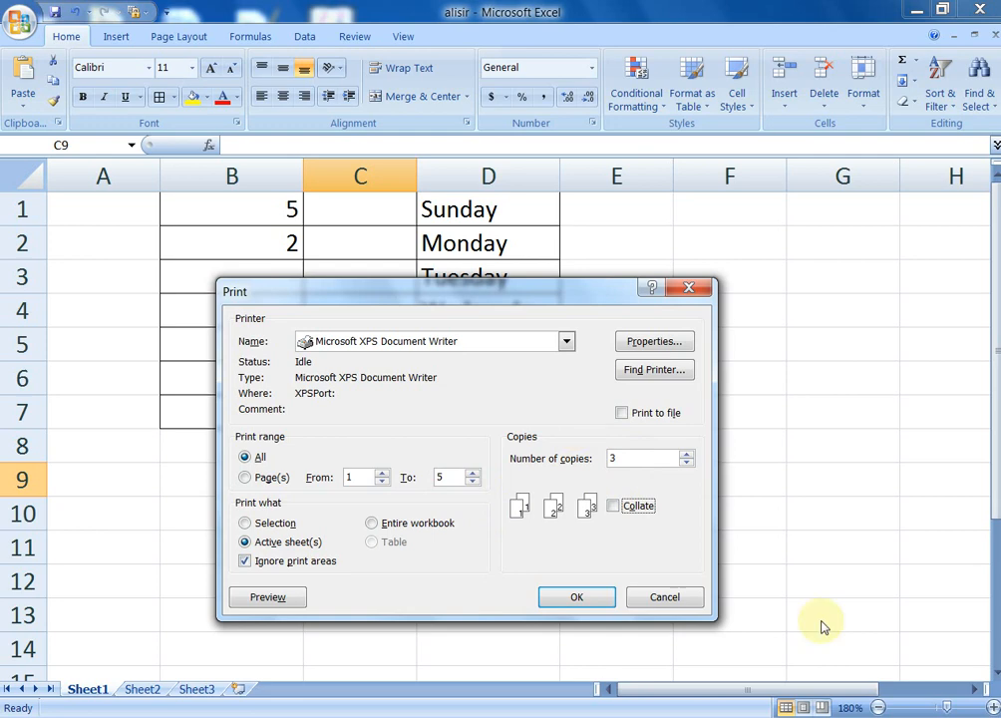
pyautogui.click(668, 595)
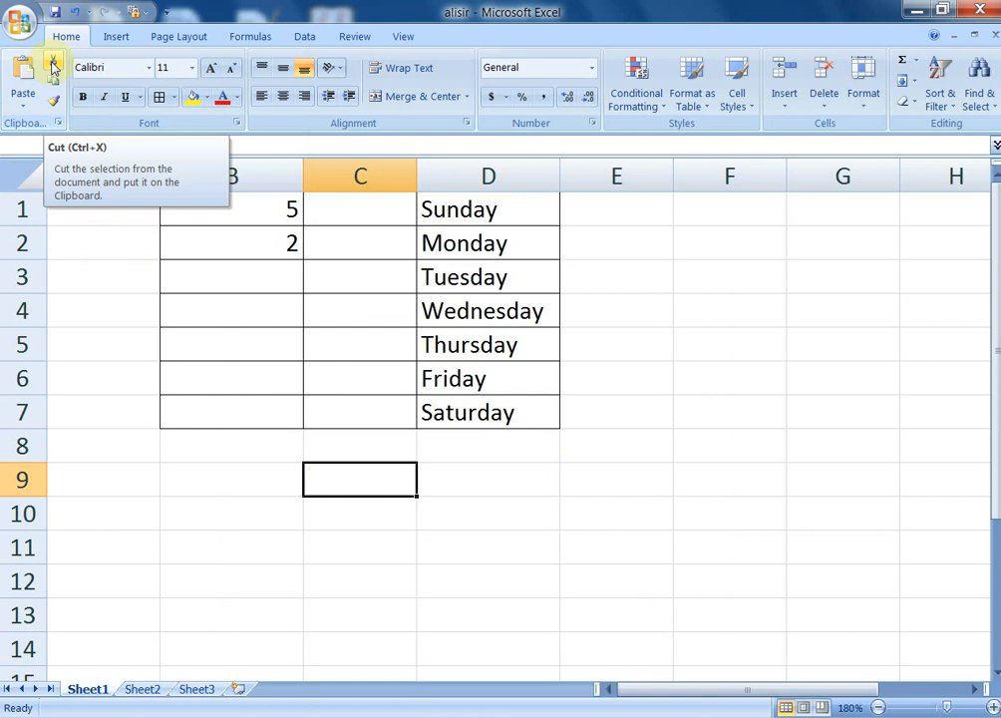
# Cut the Sunday–Saturday list in D1:D7 and paste it back in place
pyautogui.click(678, 281)
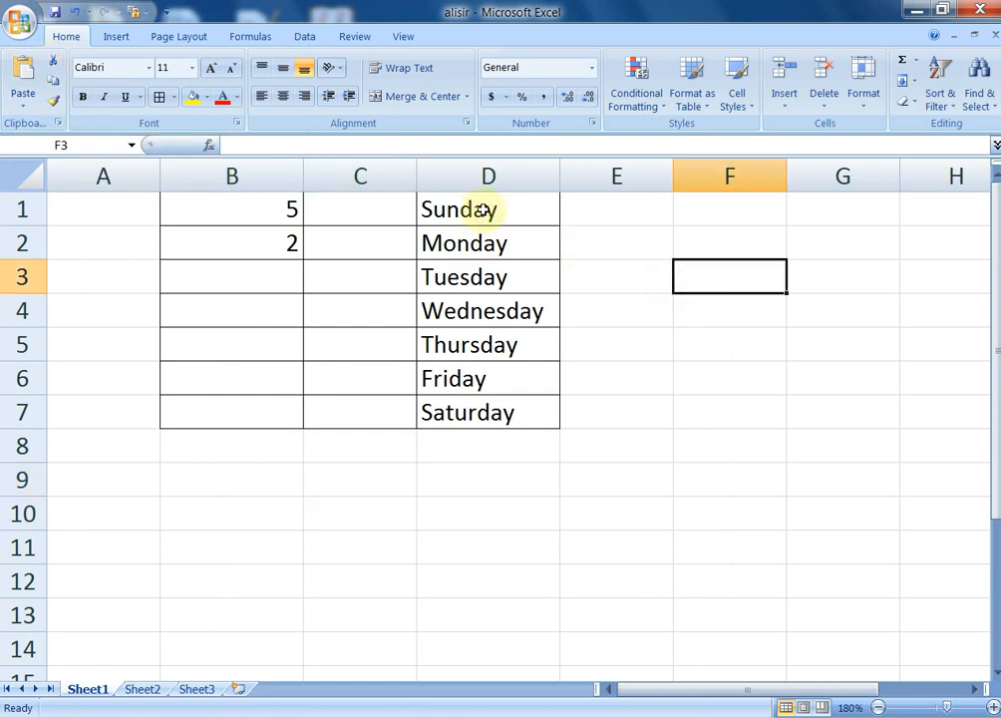
pyautogui.moveTo(482, 210); pyautogui.dragTo(497, 418)
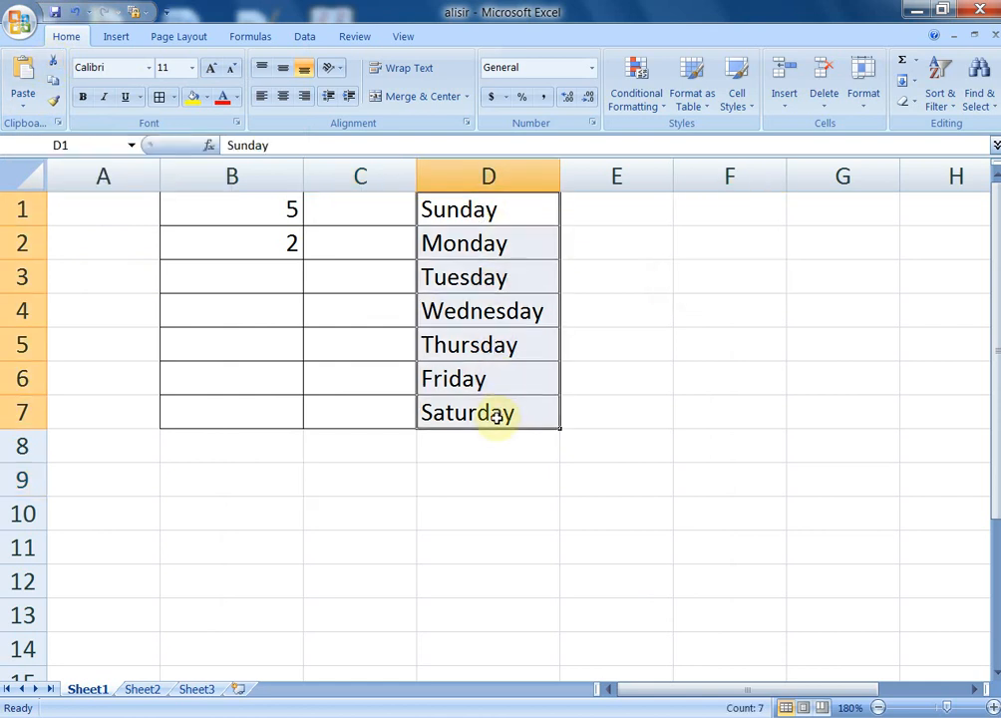
pyautogui.click(50, 63)
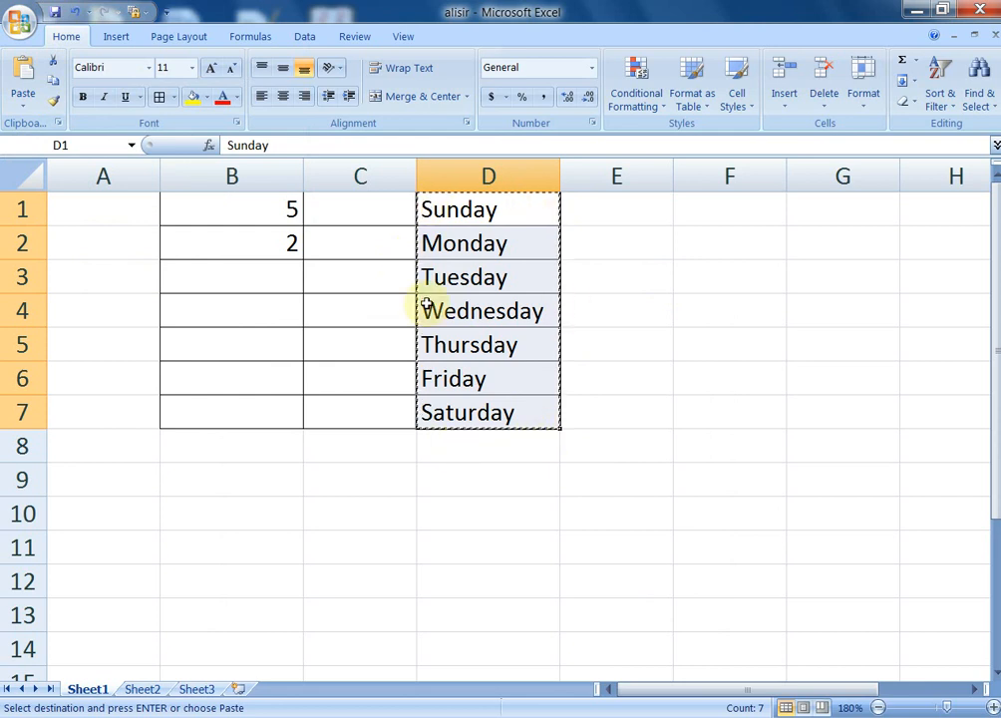
pyautogui.click(24, 79)
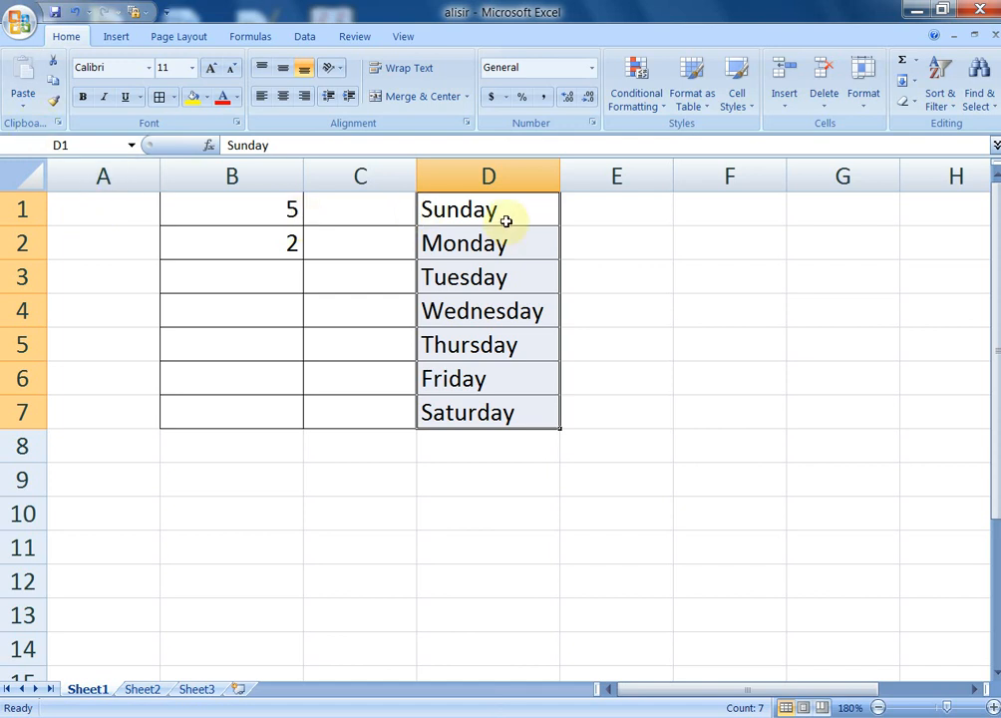
# Cut D1:D7 again and paste the weekday list into A1:A7
pyautogui.moveTo(507, 221); pyautogui.dragTo(515, 409)
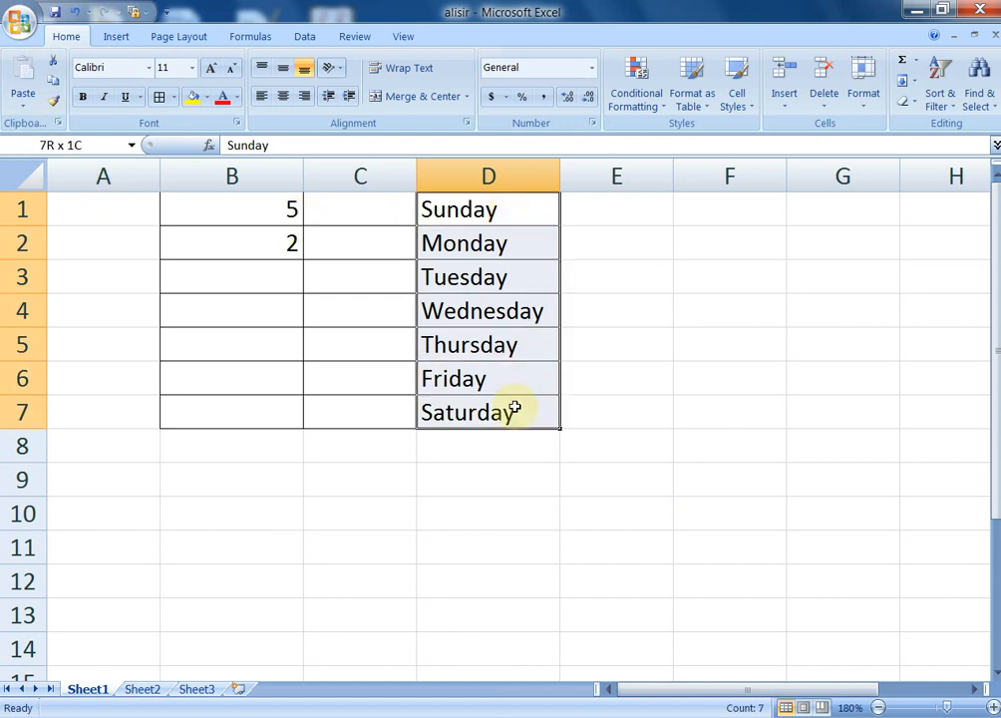
pyautogui.click(51, 63)
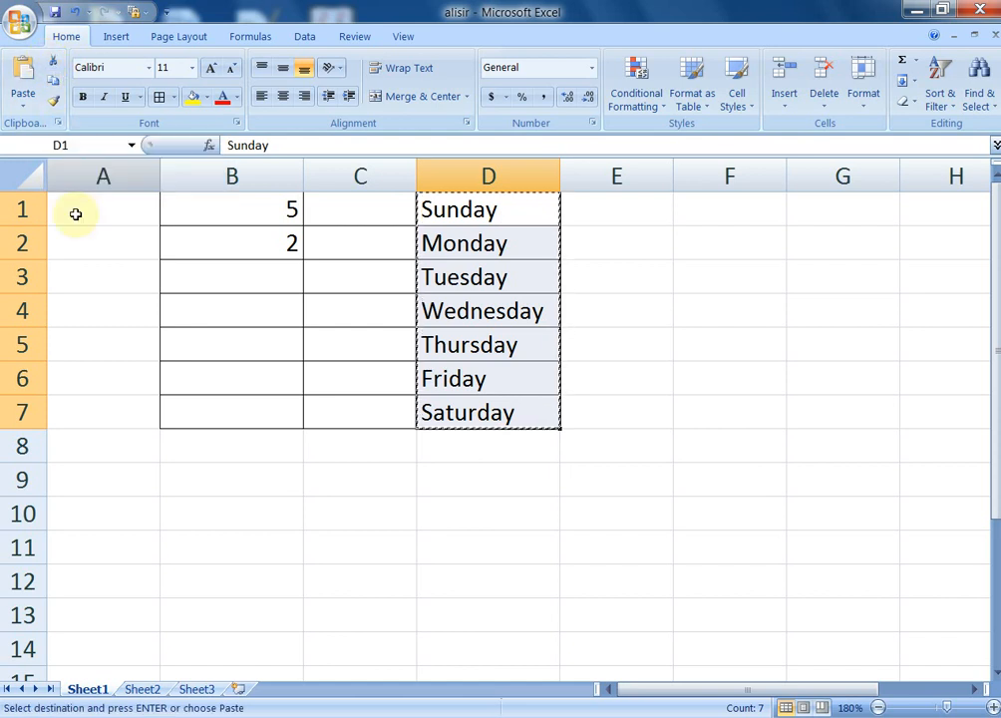
pyautogui.click(75, 211)
pyautogui.click(16, 80)
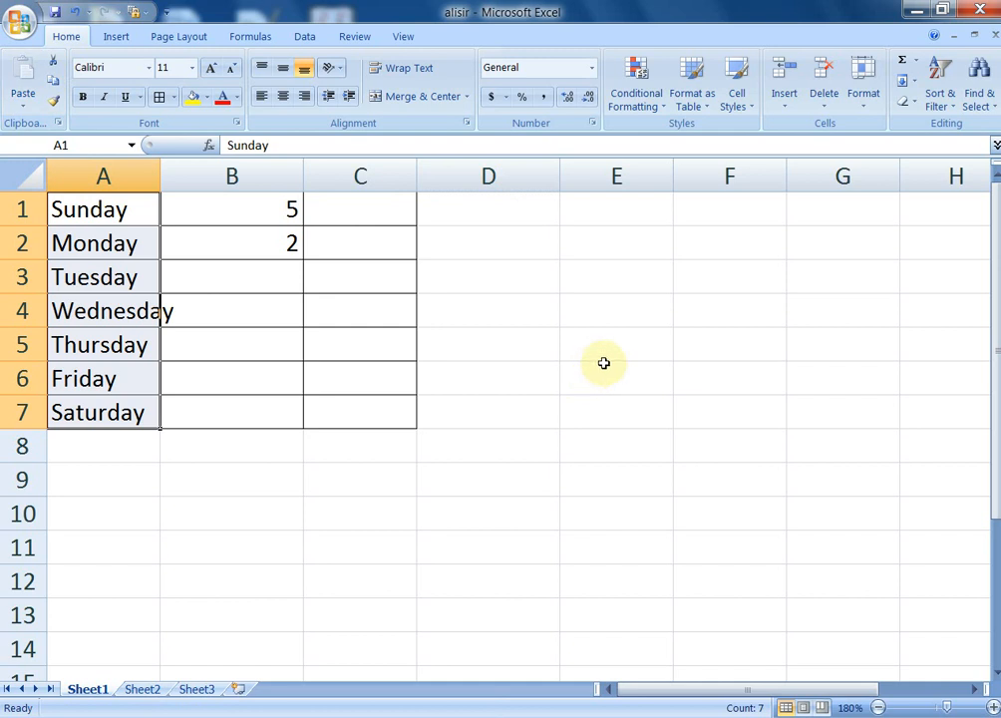
pyautogui.click(390, 482)
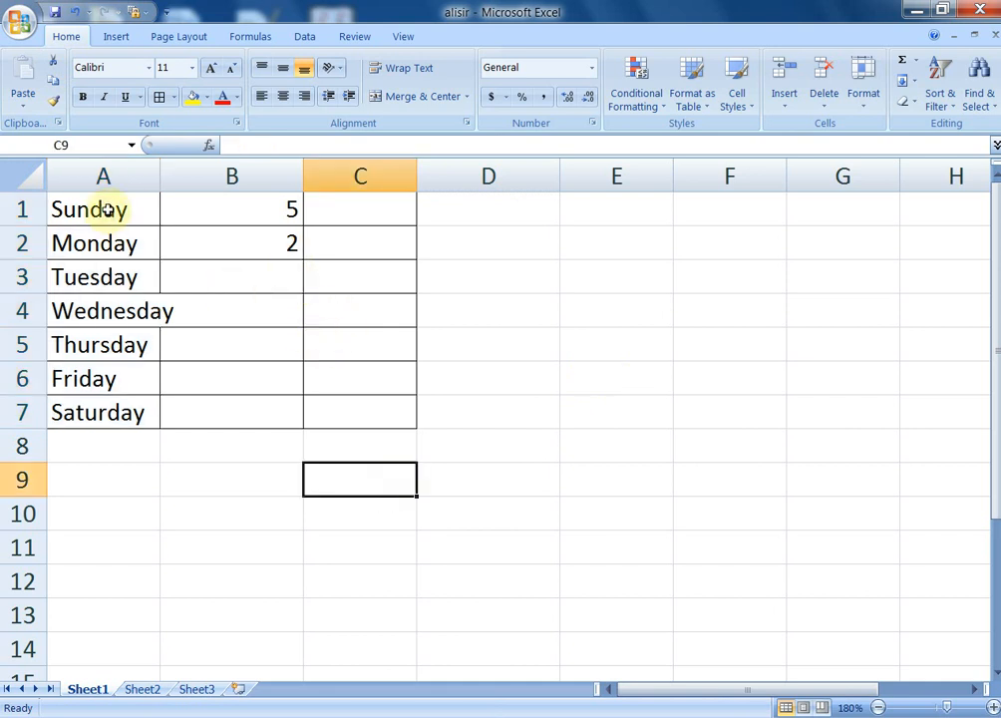
# Copy Sunday–Wednesday from A1:A4 and paste it at D1, E1 and D7
pyautogui.moveTo(106, 209); pyautogui.dragTo(110, 304)
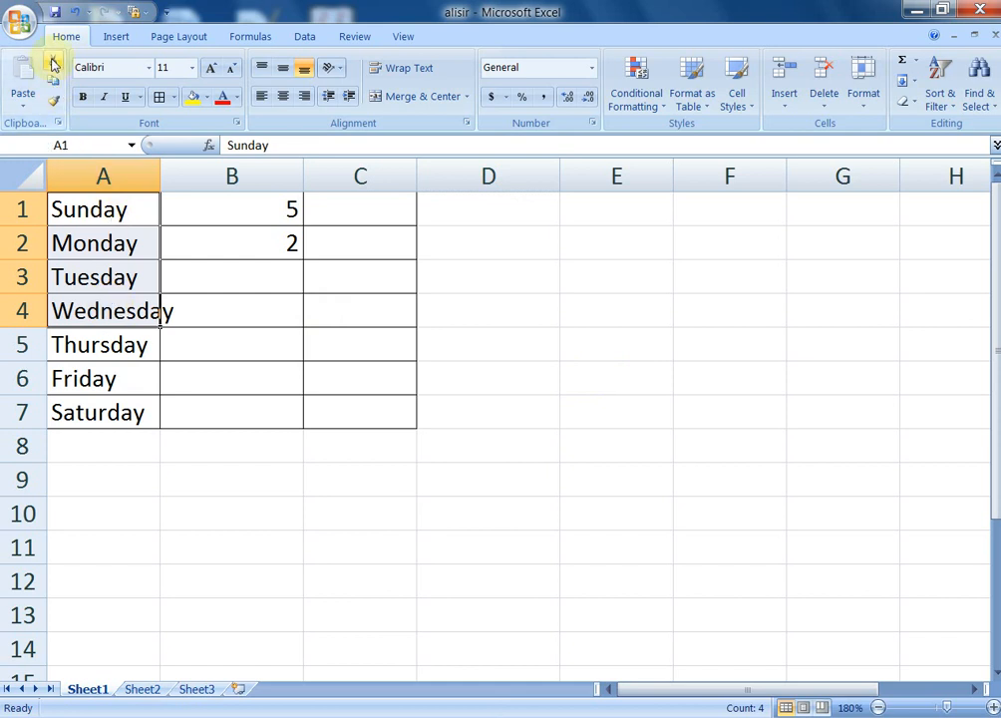
pyautogui.click(53, 84)
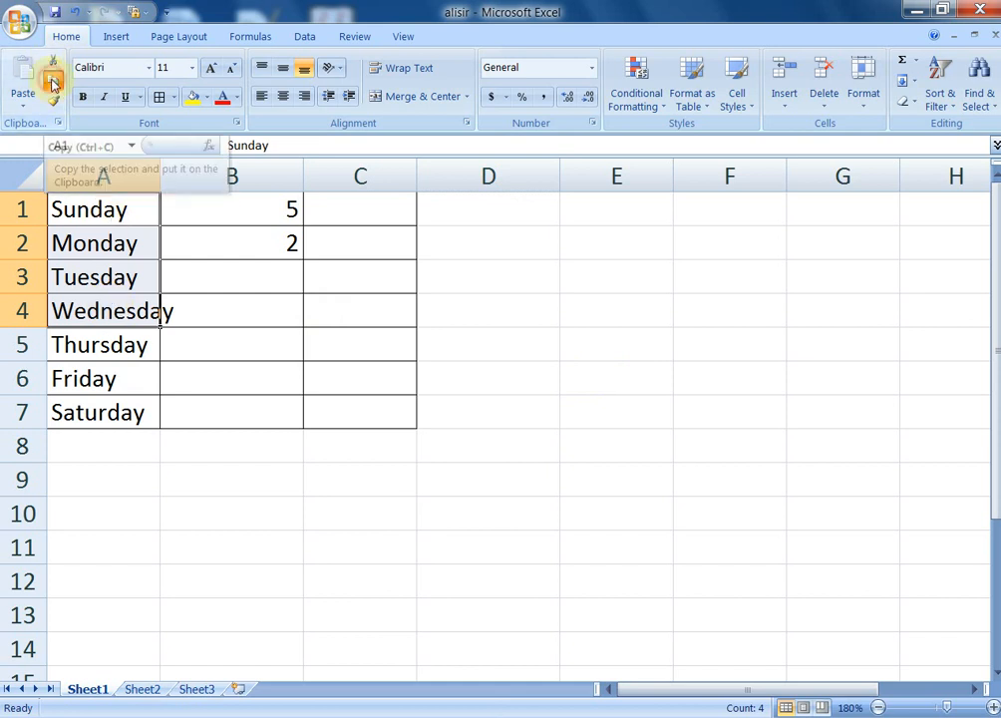
pyautogui.click(543, 204)
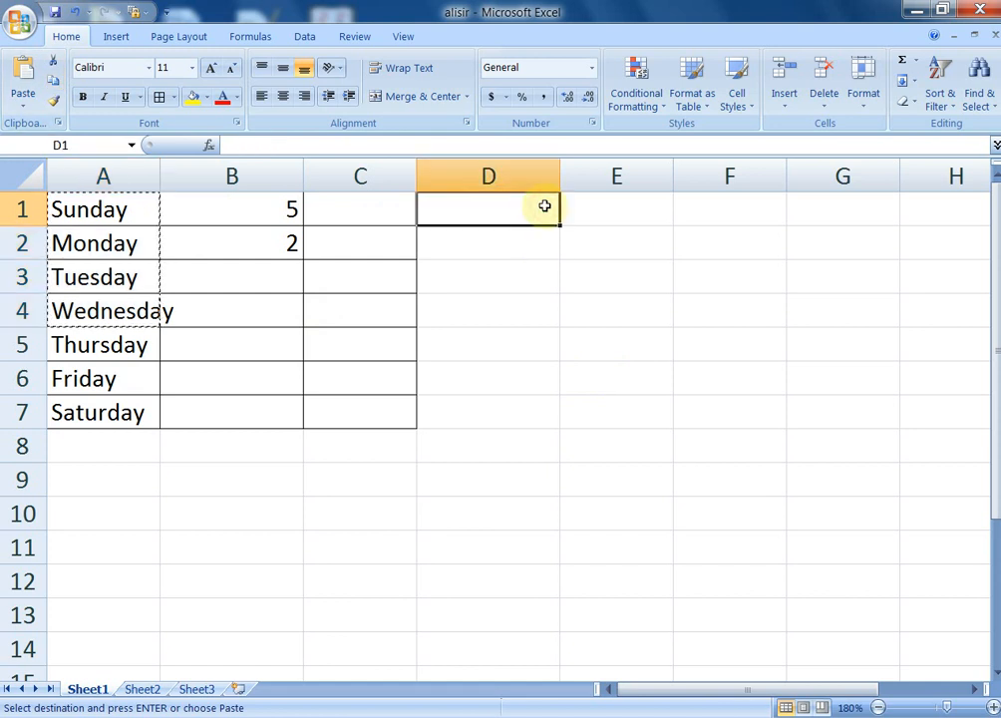
pyautogui.click(23, 75)
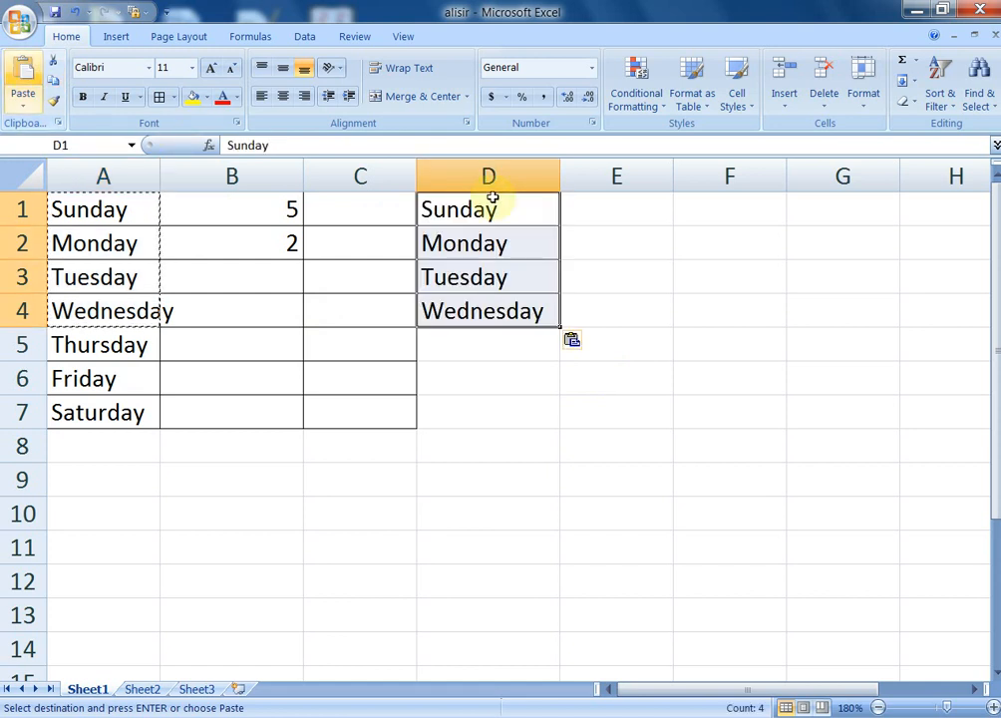
pyautogui.click(619, 215)
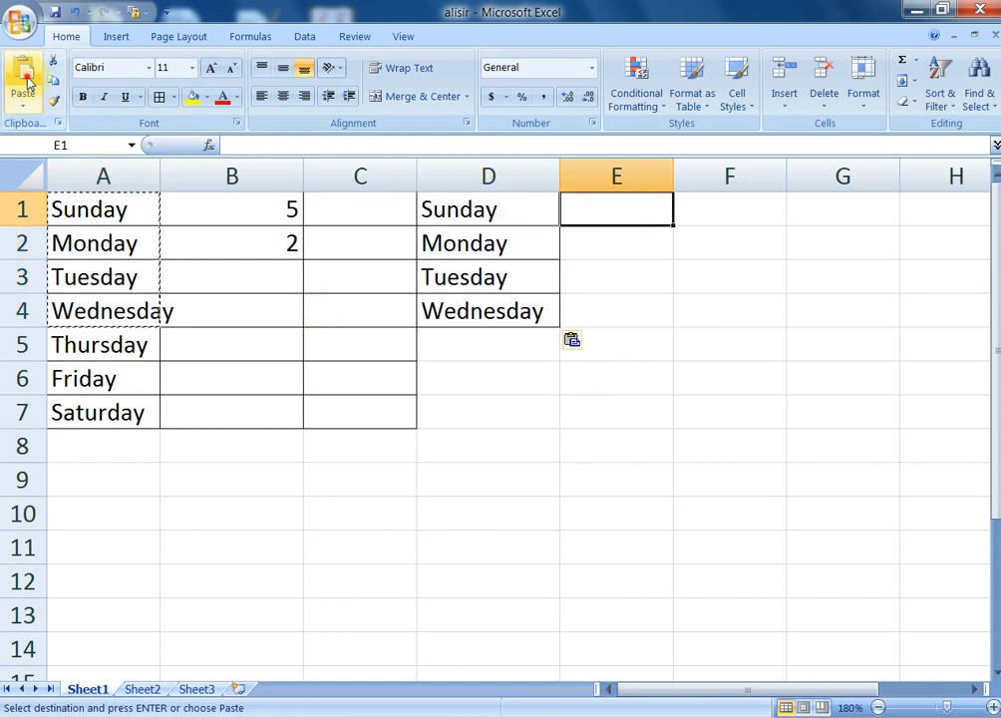
pyautogui.click(24, 77)
pyautogui.click(523, 414)
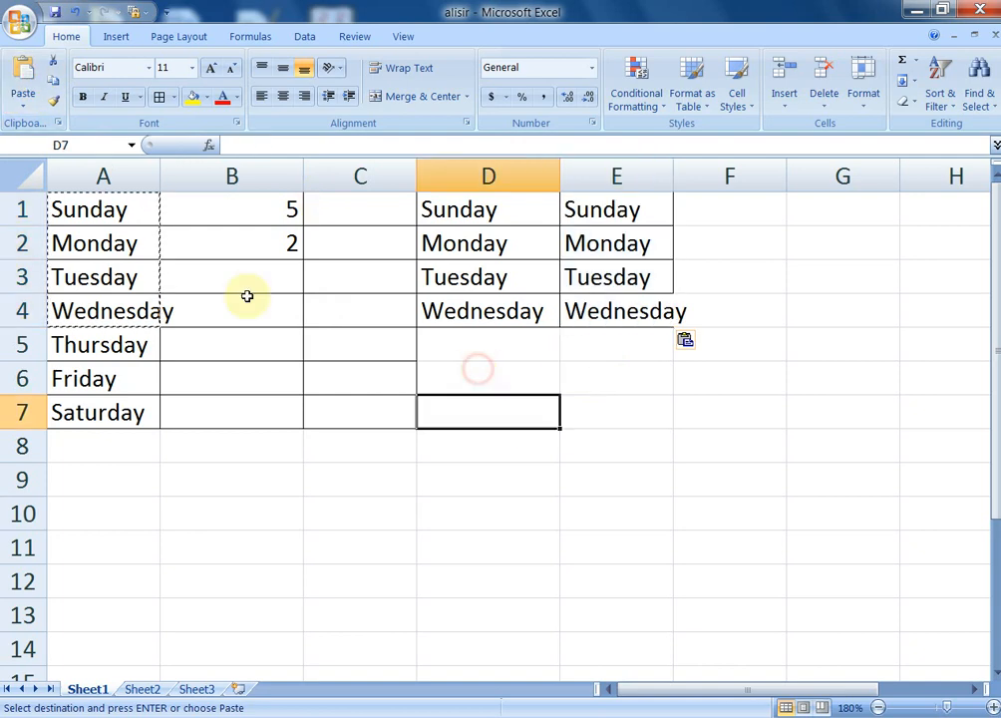
pyautogui.click(24, 78)
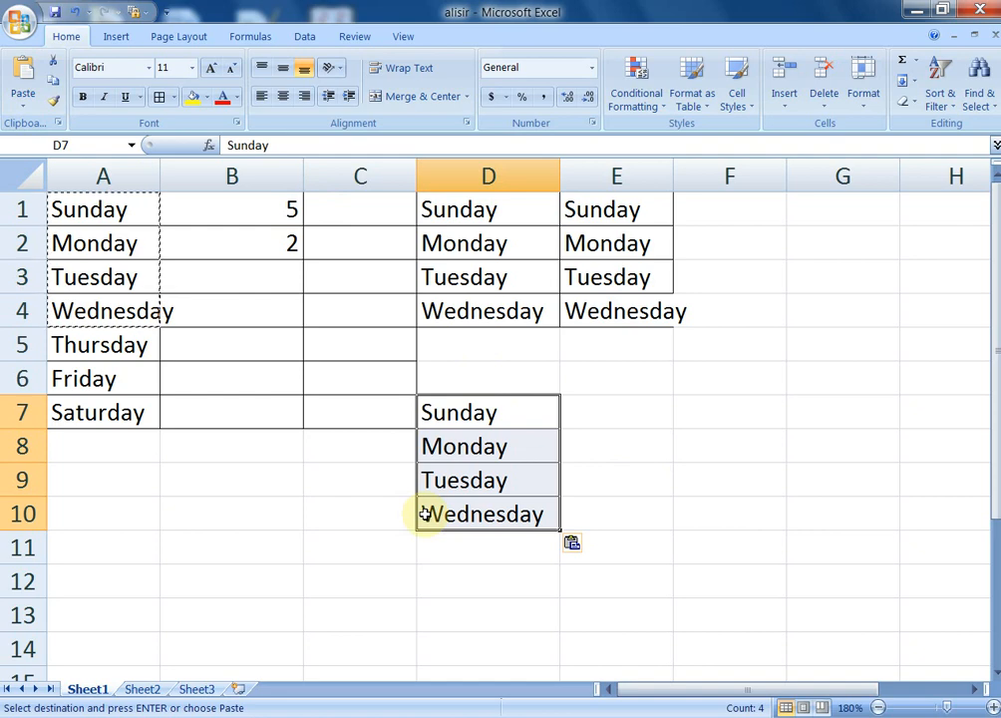
# Clear the selection and end copy mode with Esc
pyautogui.click(306, 490)
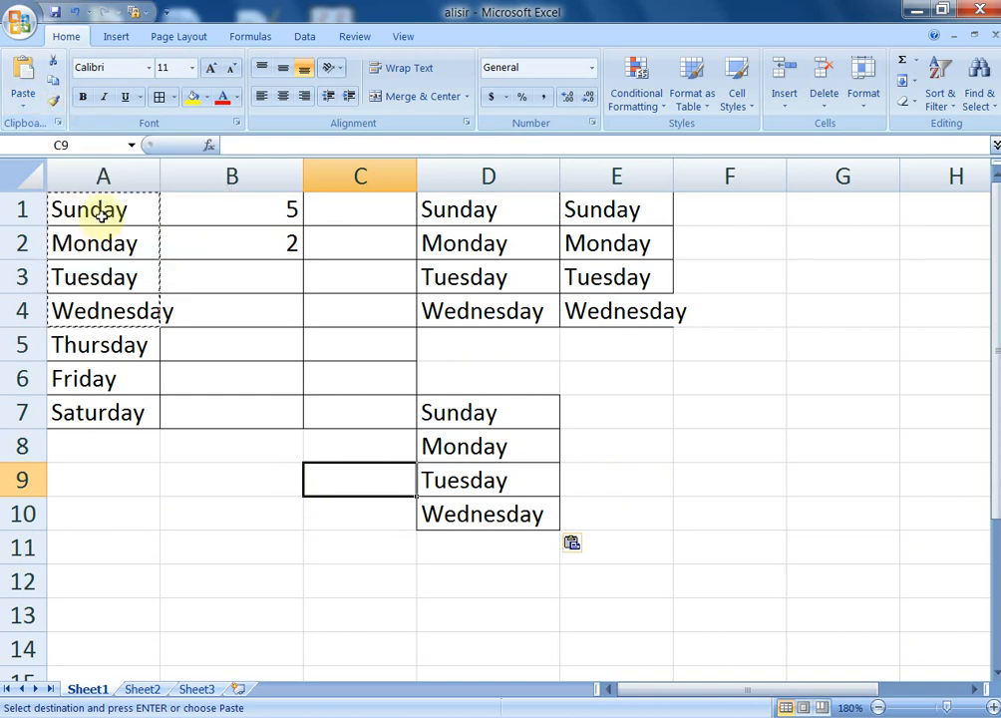
pyautogui.click(100, 211)
pyautogui.click(242, 512)
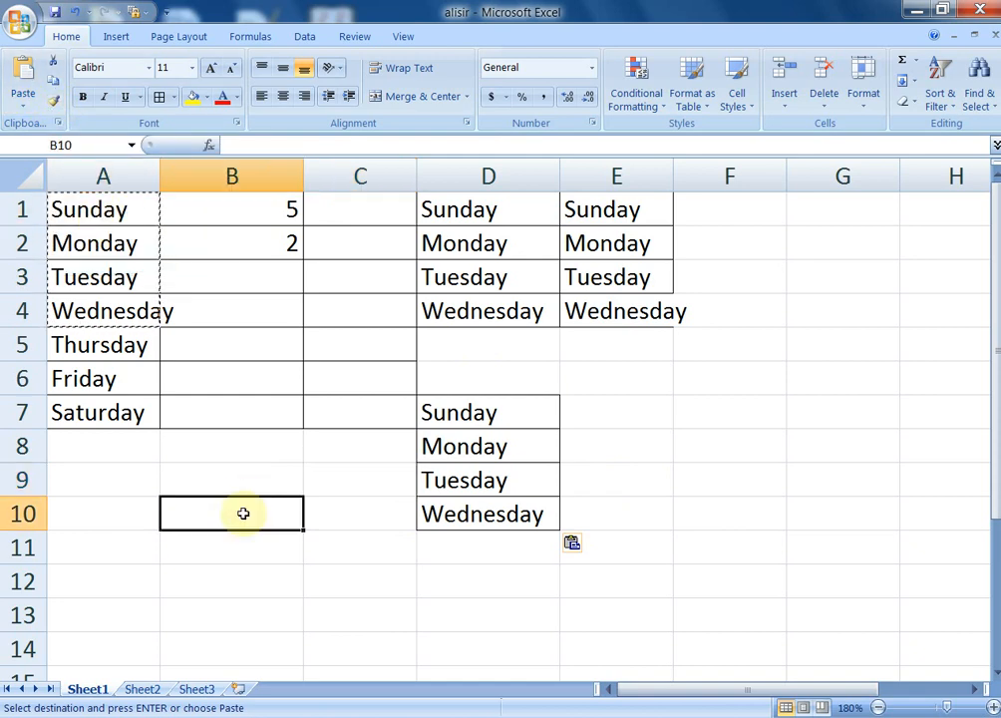
pyautogui.press('Escape')
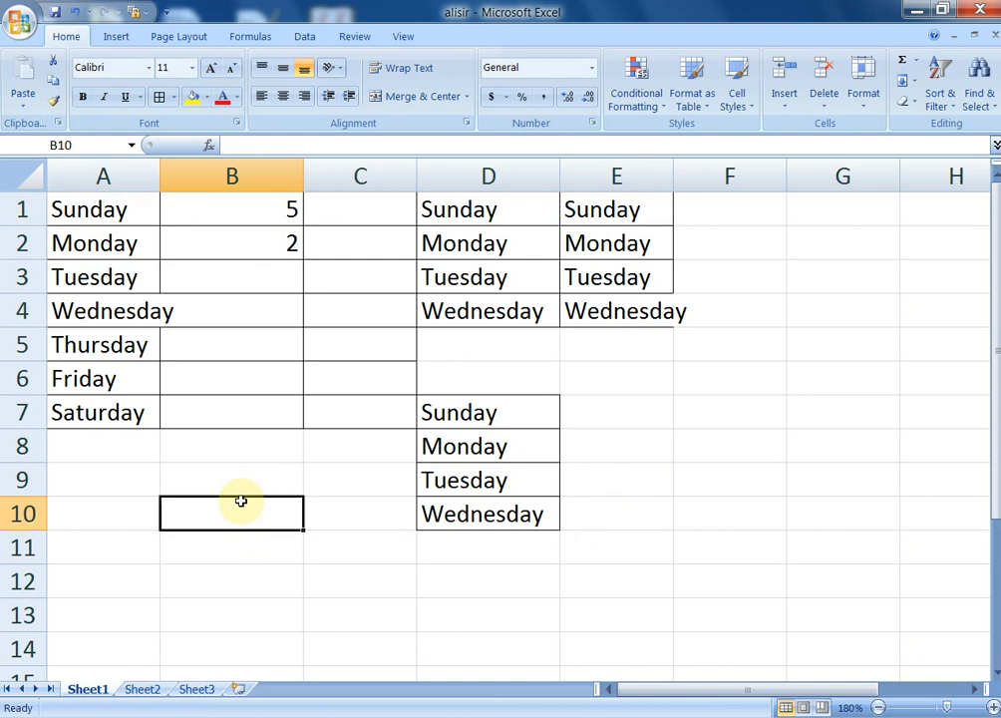
# Make Sunday in A1 bold and red
pyautogui.click(114, 213)
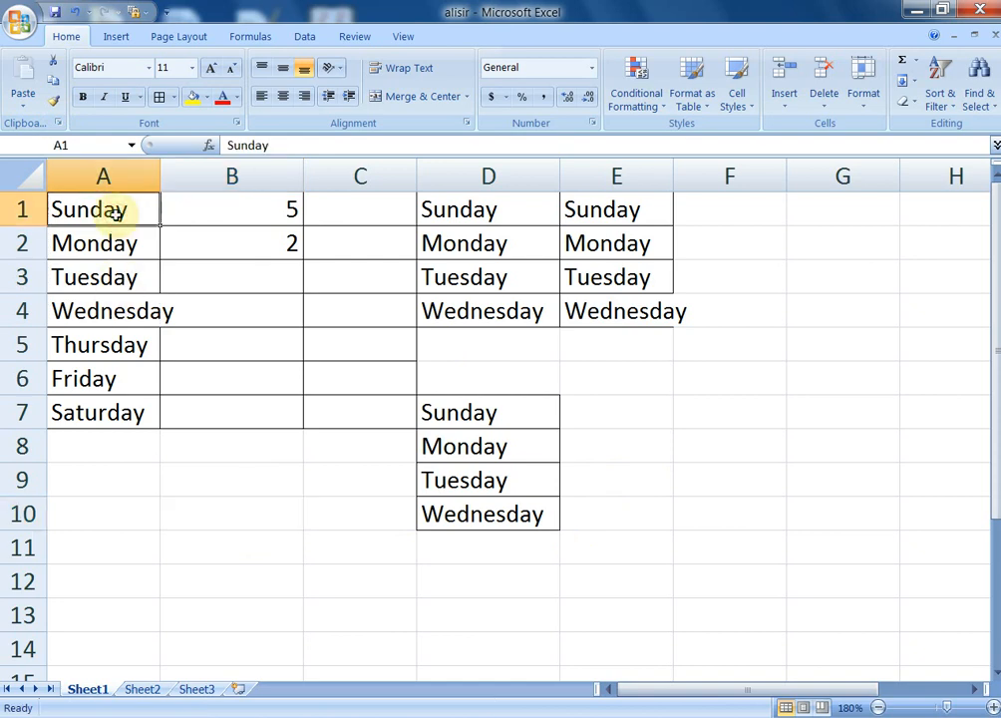
pyautogui.click(84, 97)
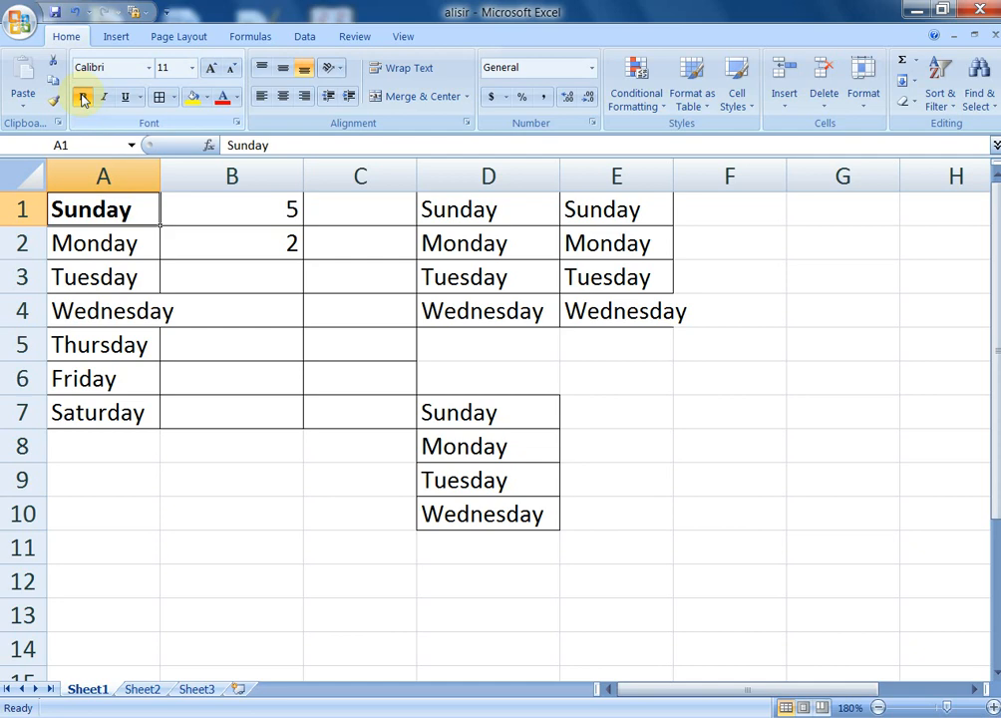
pyautogui.click(224, 101)
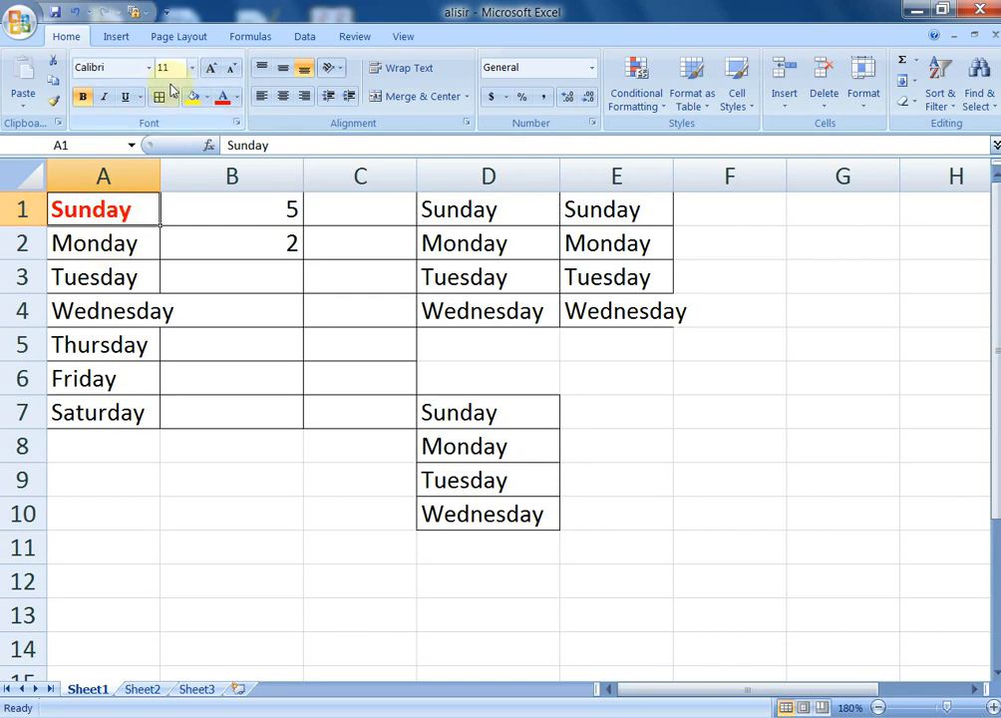
# Use Format Painter to copy the bold red format to D1, E1, D7 and Friday in A6
pyautogui.click(53, 102)
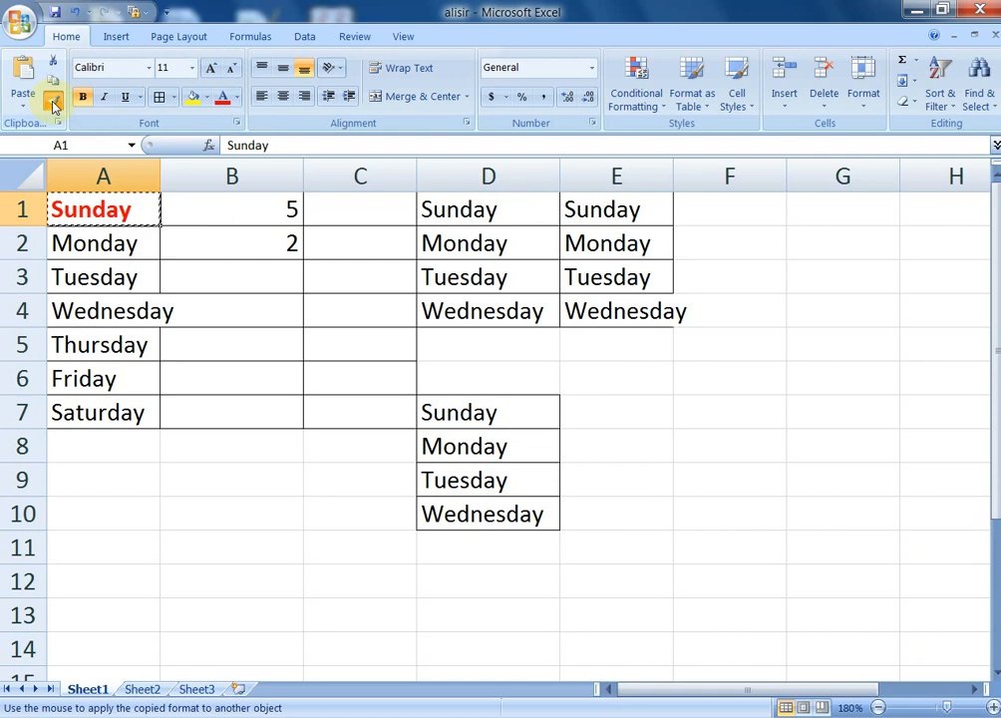
pyautogui.click(468, 206)
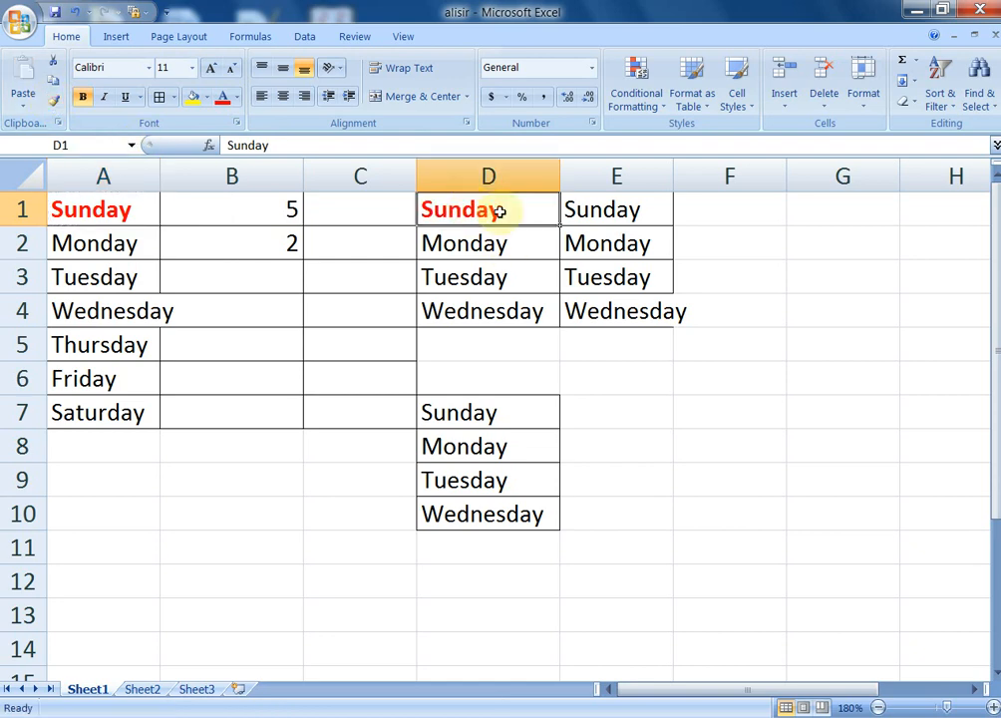
pyautogui.click(55, 101)
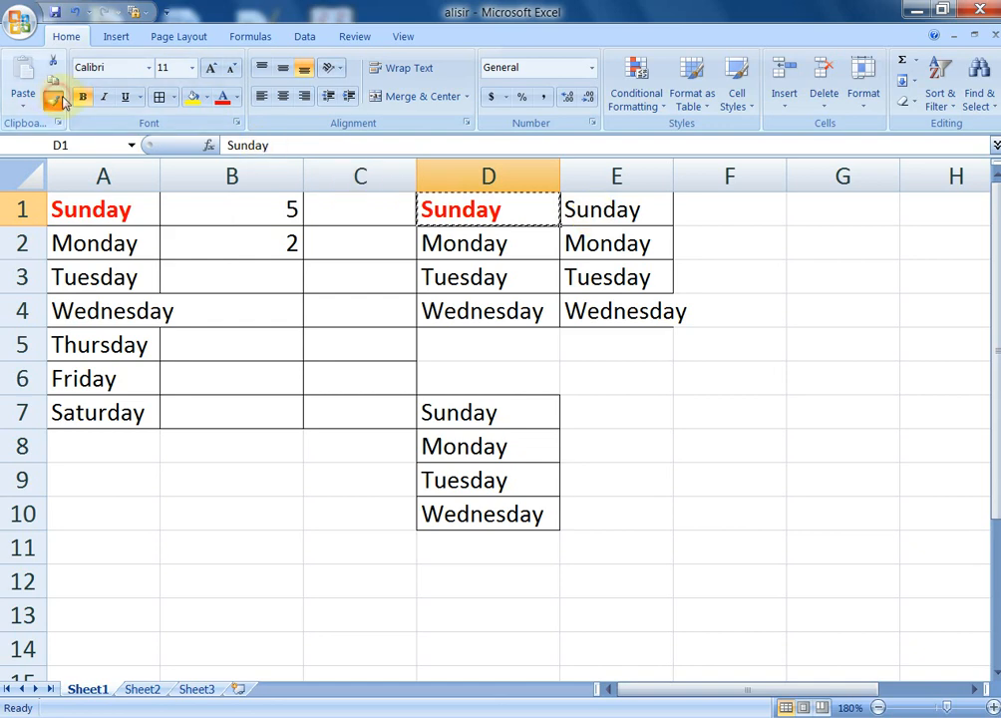
pyautogui.click(617, 207)
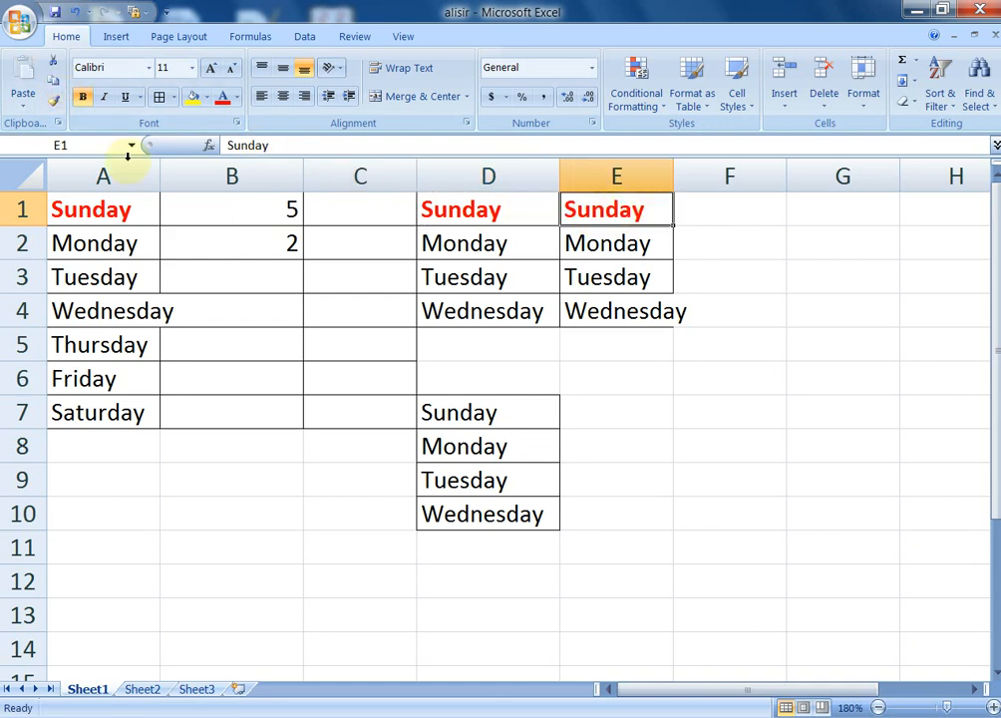
pyautogui.click(53, 101)
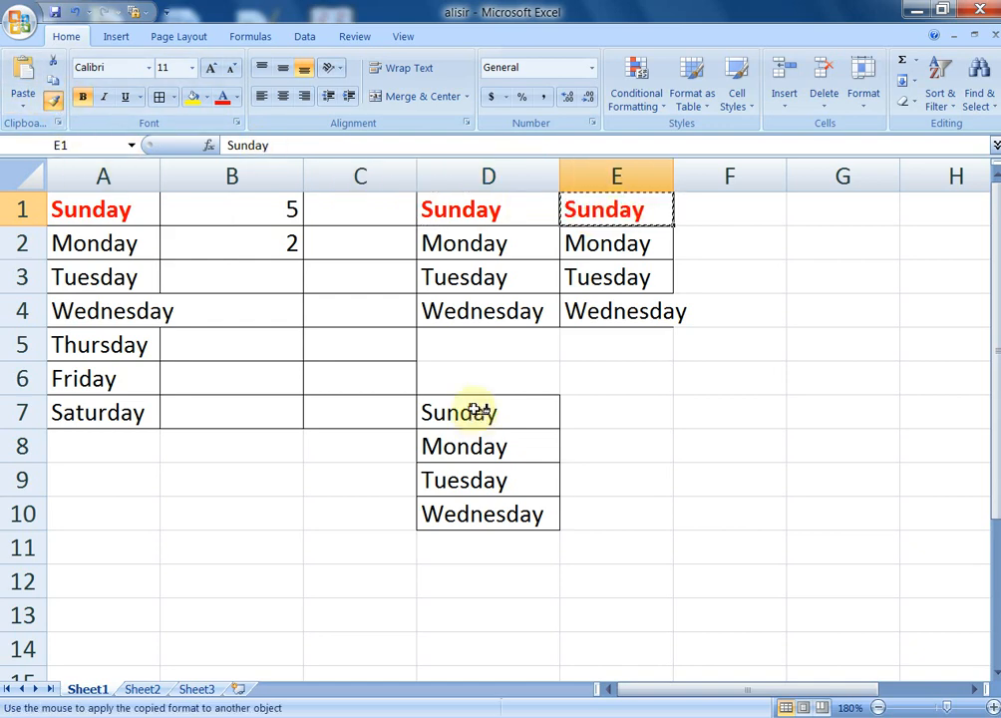
pyautogui.click(473, 409)
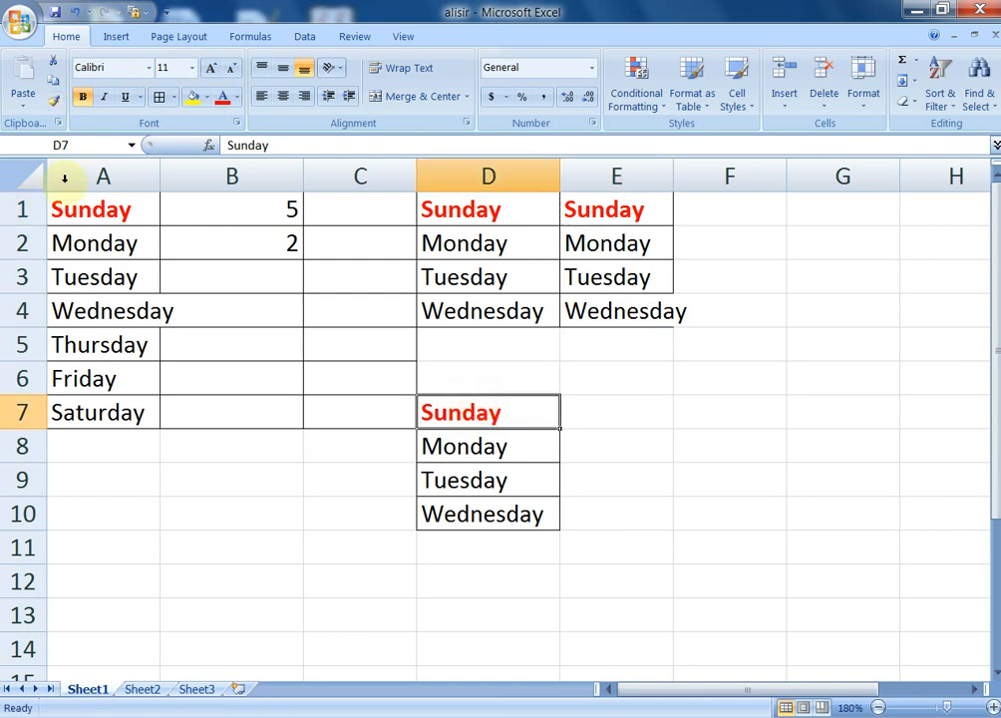
pyautogui.click(55, 101)
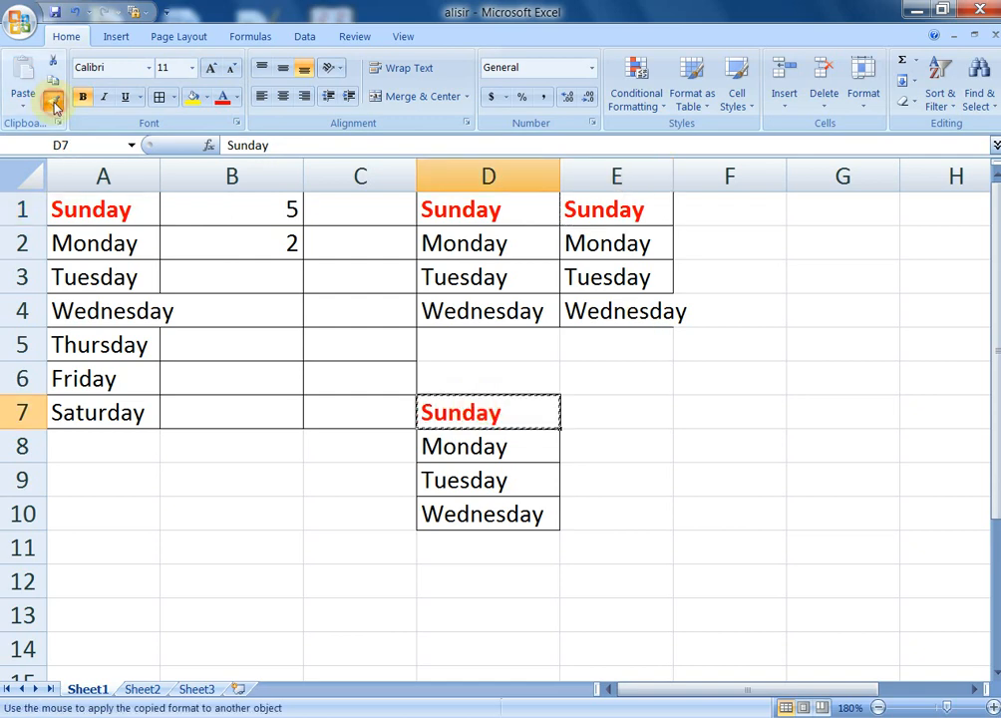
pyautogui.click(81, 378)
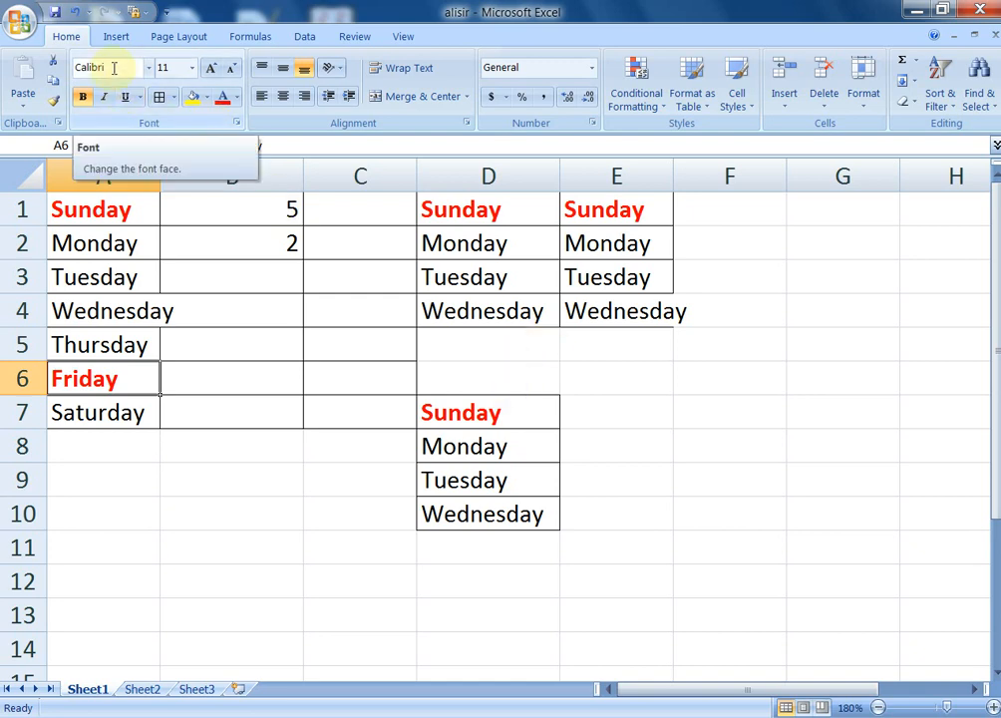
pyautogui.click(464, 449)
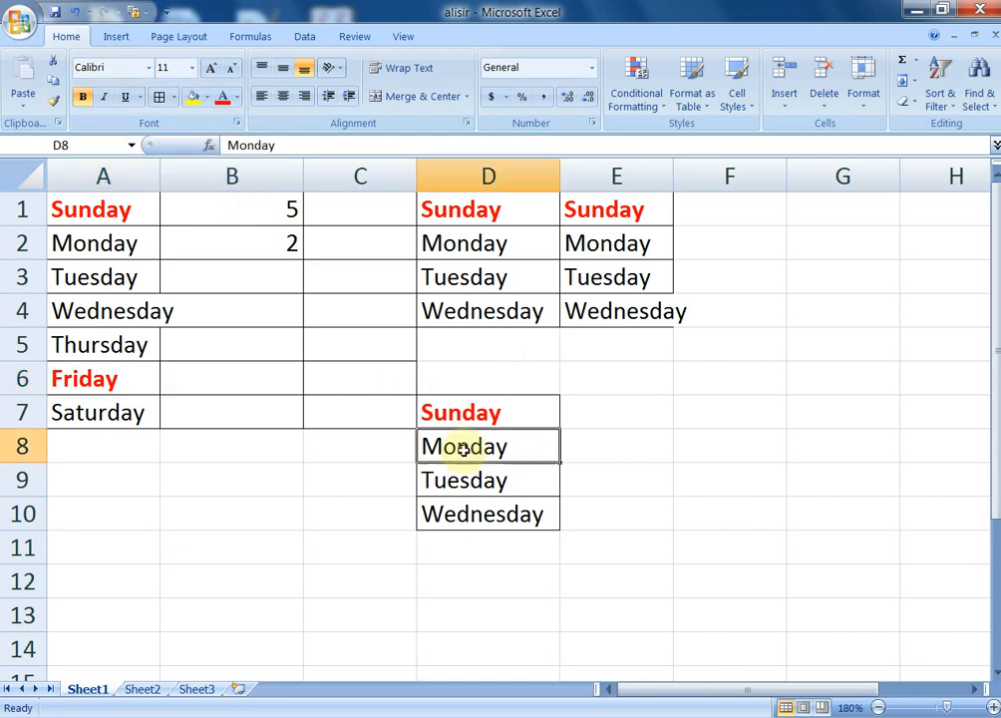
# Format Monday in D8 as 16-point Arial Unicode MS
pyautogui.click(150, 68)
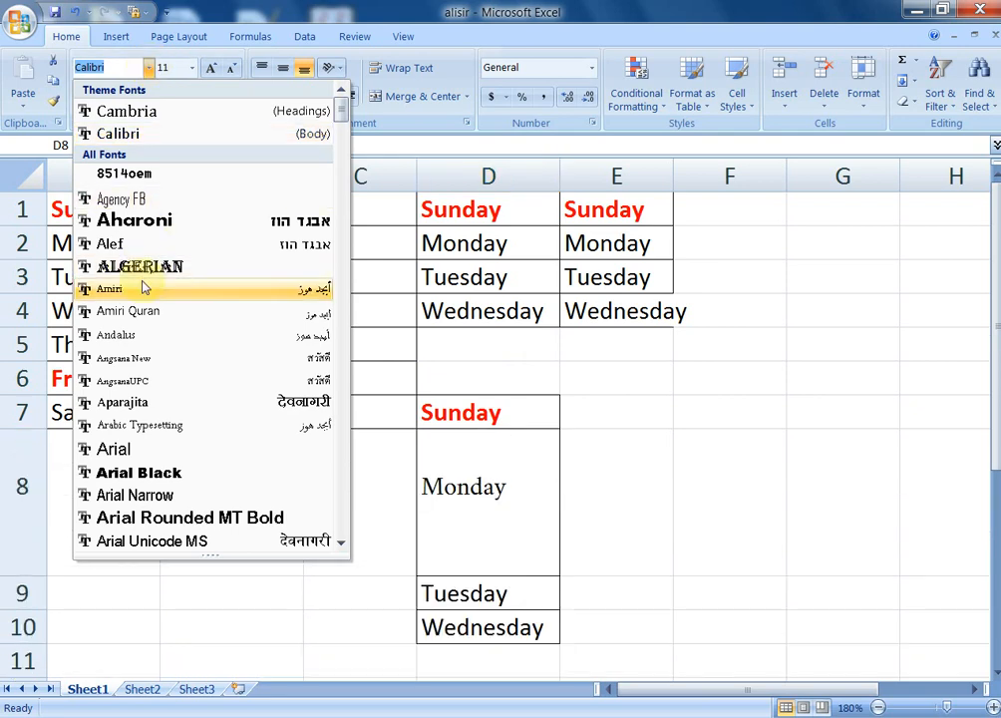
pyautogui.click(142, 541)
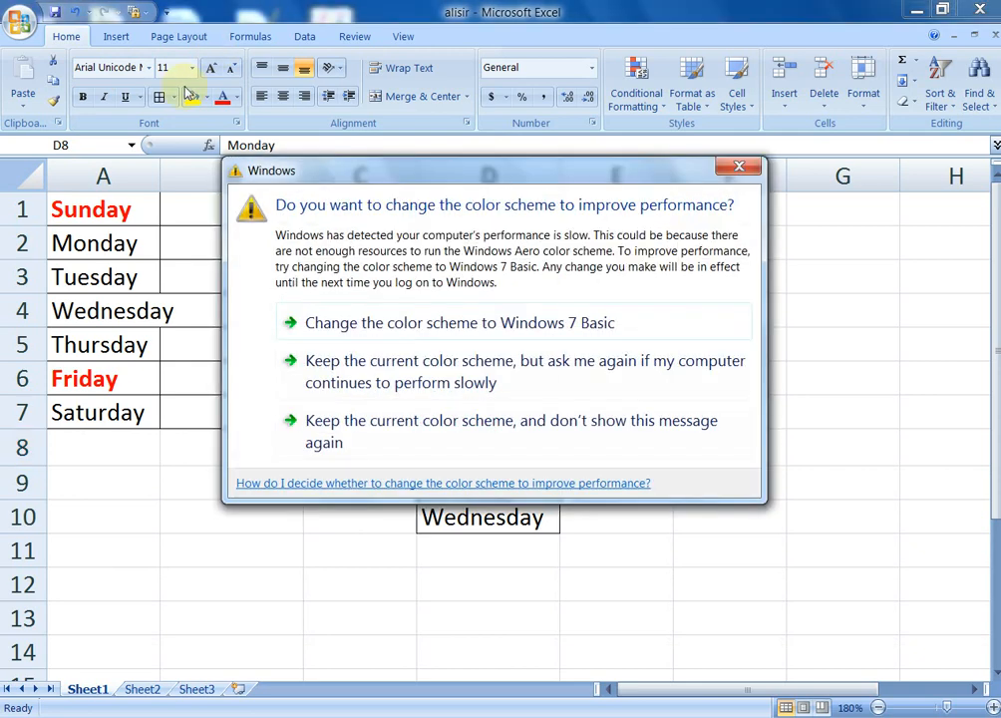
pyautogui.click(735, 168)
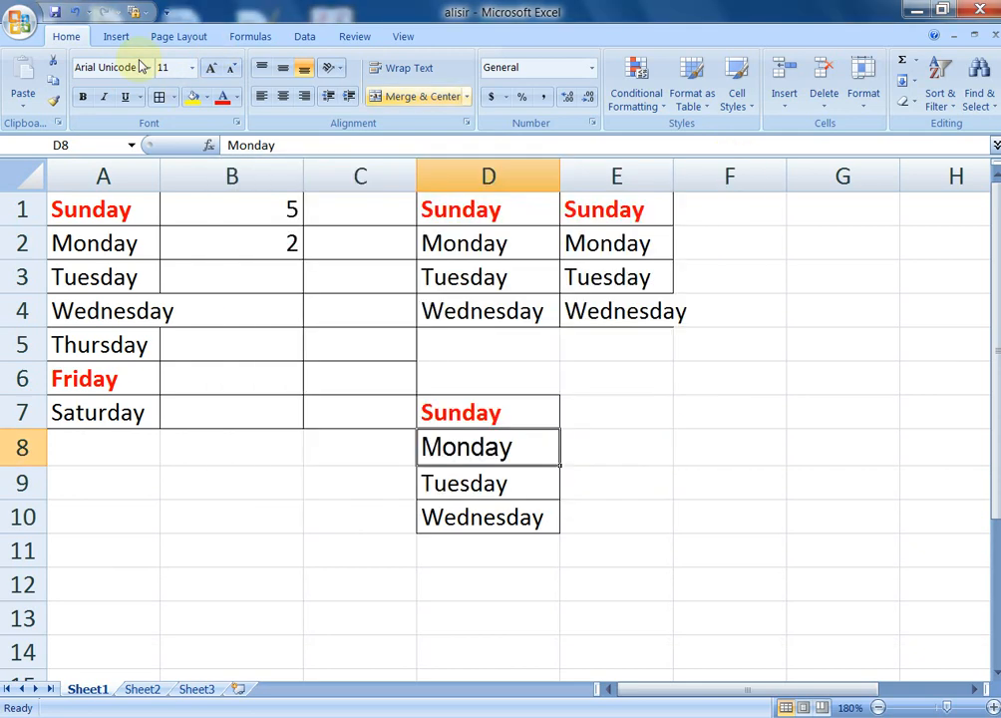
pyautogui.click(192, 69)
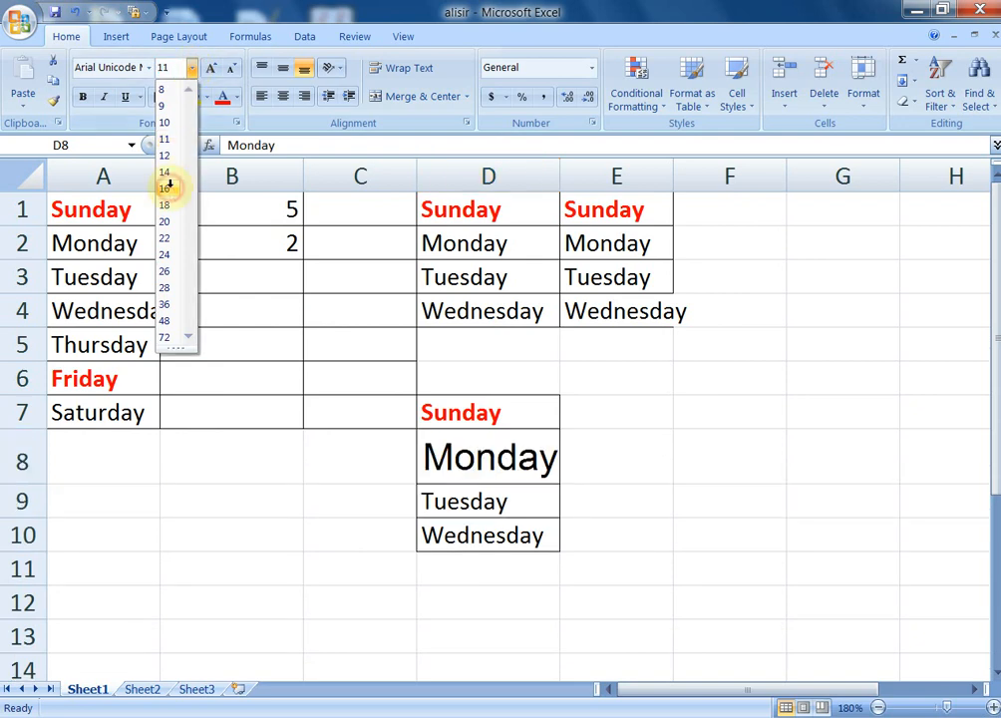
pyautogui.click(168, 188)
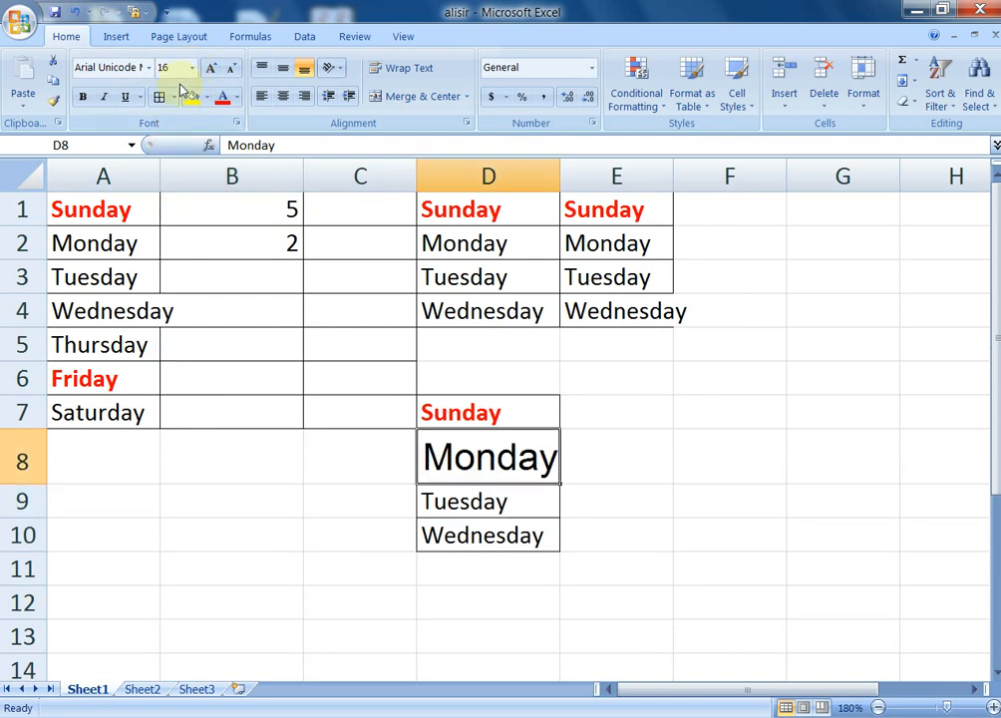
pyautogui.click(439, 242)
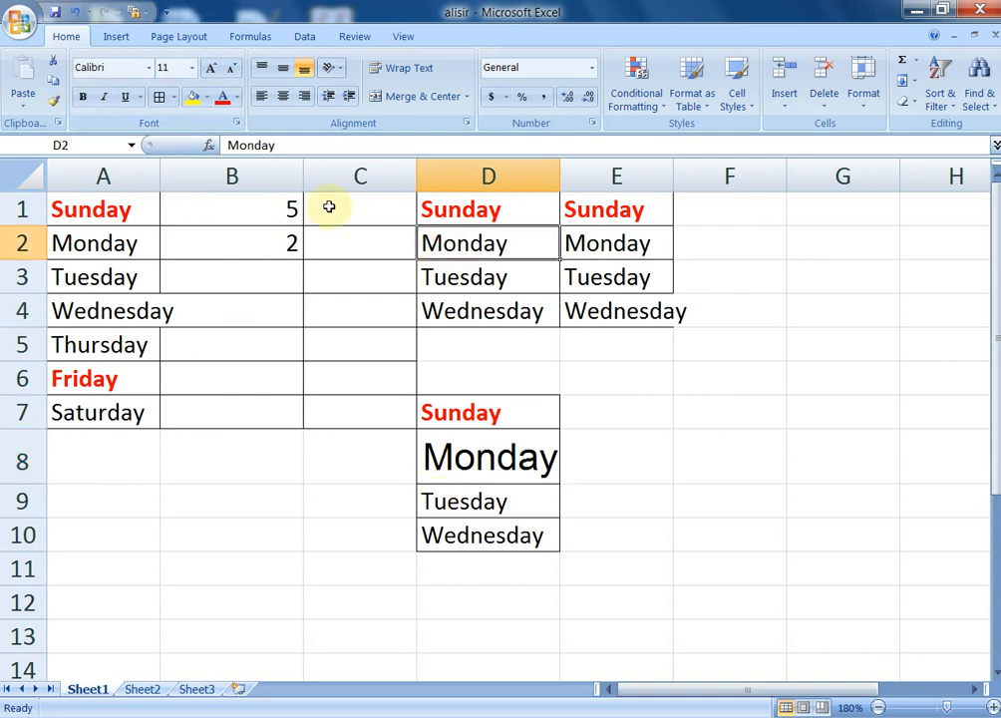
# Make Monday in D2 bold, italic and underlined
pyautogui.click(84, 98)
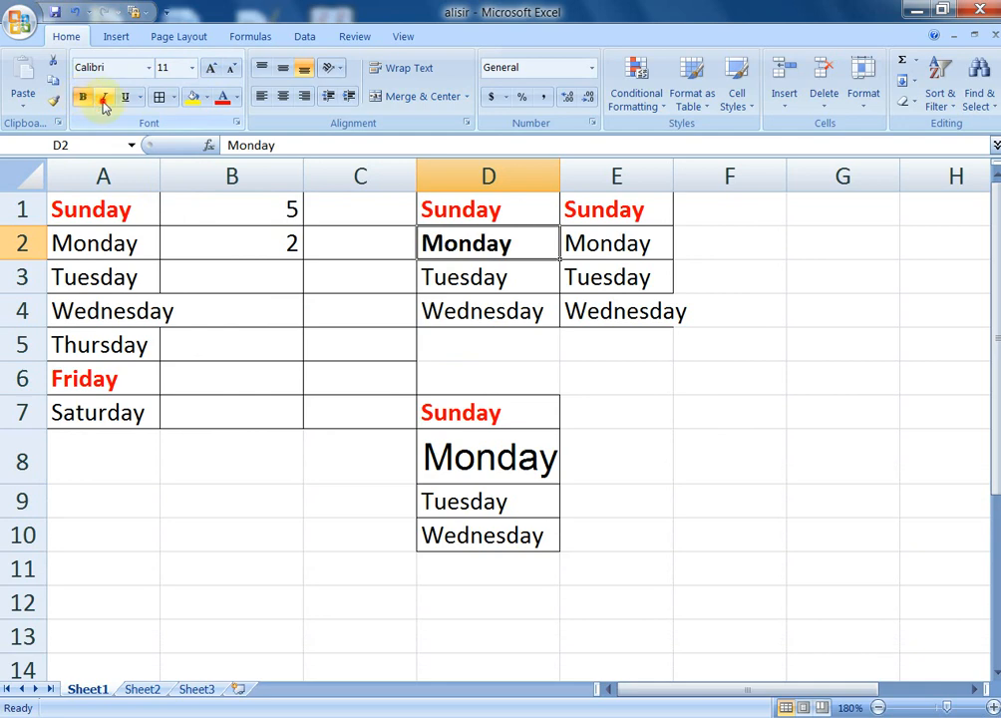
pyautogui.click(104, 98)
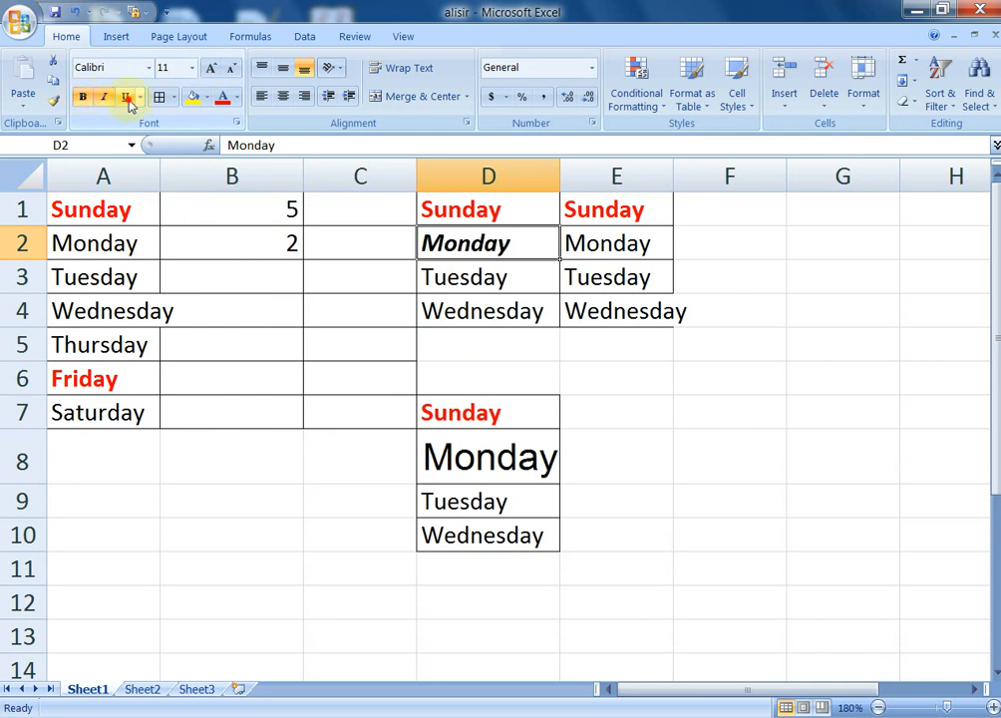
pyautogui.click(127, 98)
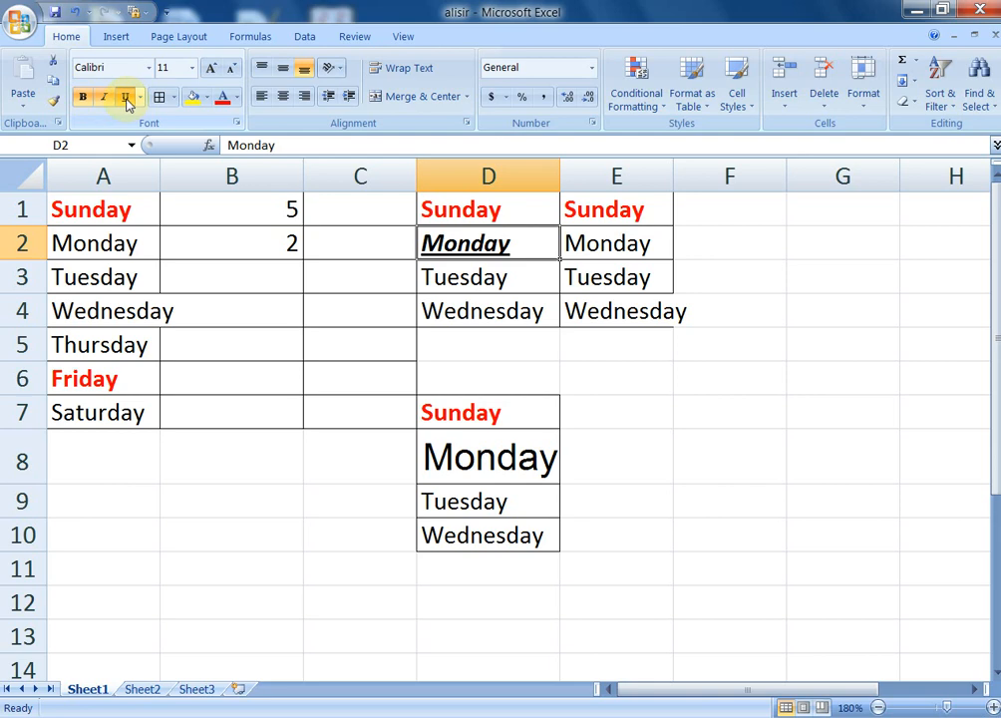
pyautogui.click(337, 524)
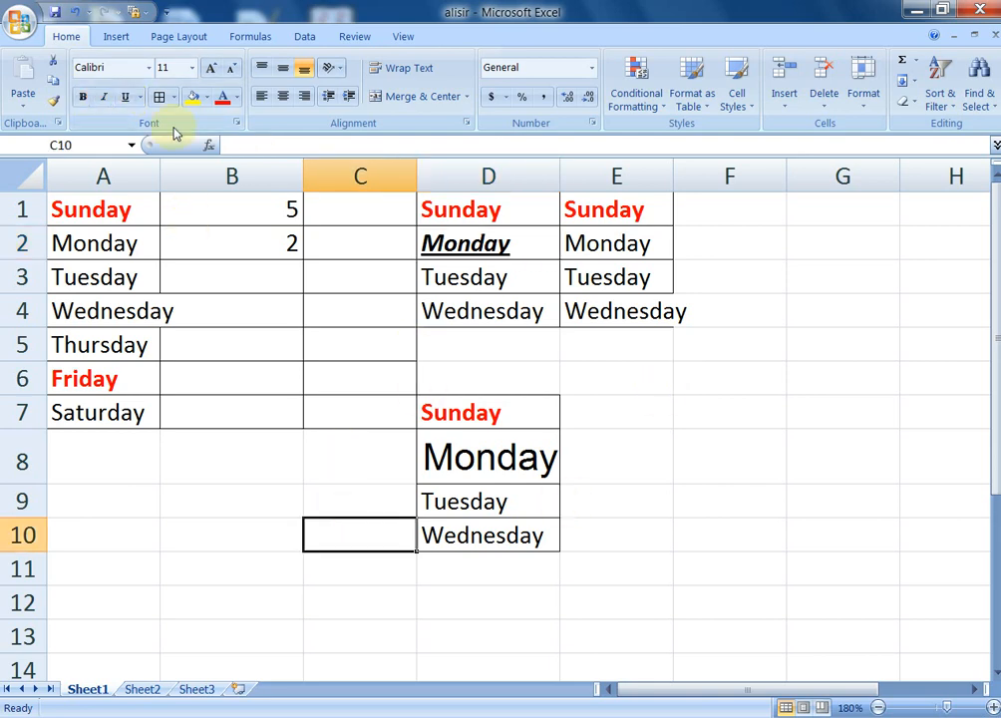
# Apply All Borders to the empty range A9:B13
pyautogui.moveTo(108, 501); pyautogui.dragTo(252, 637)
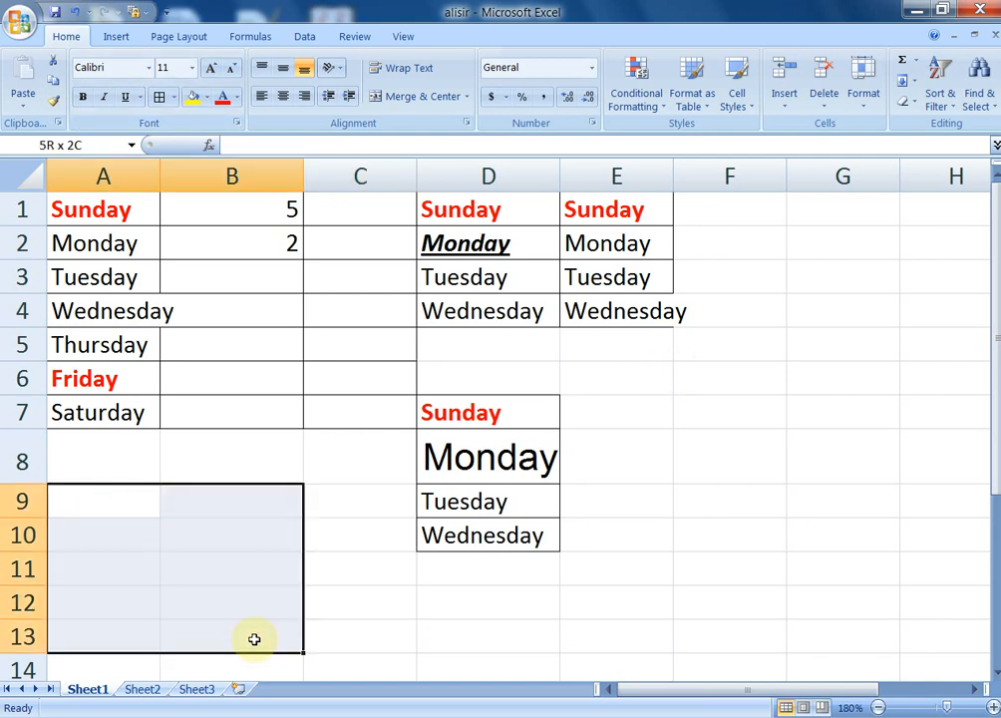
pyautogui.click(160, 98)
pyautogui.click(384, 619)
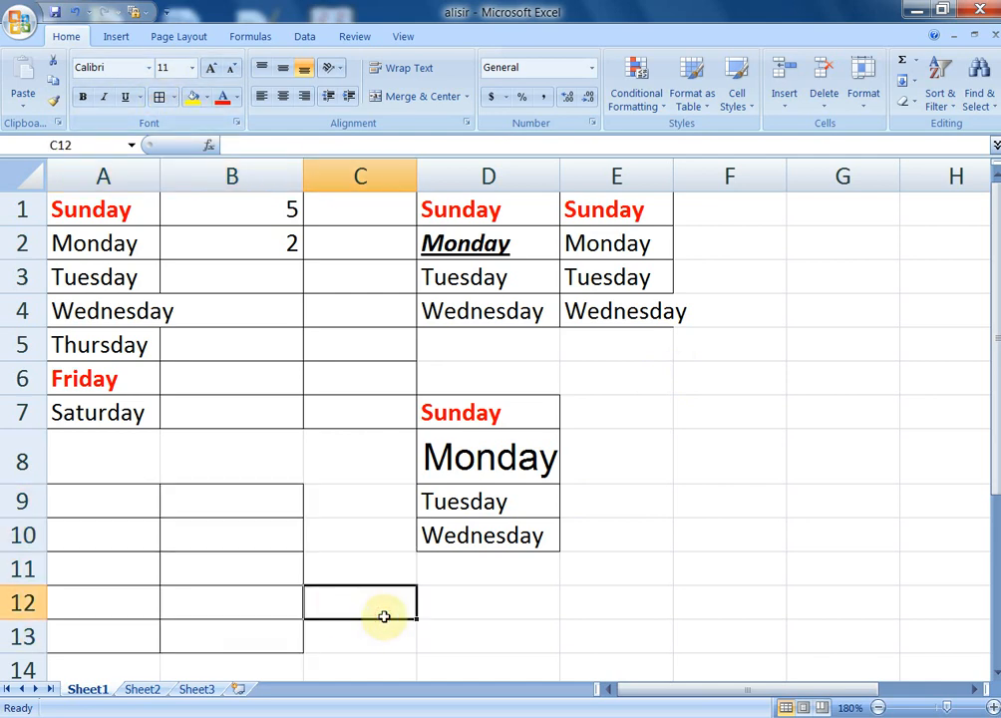
pyautogui.click(468, 502)
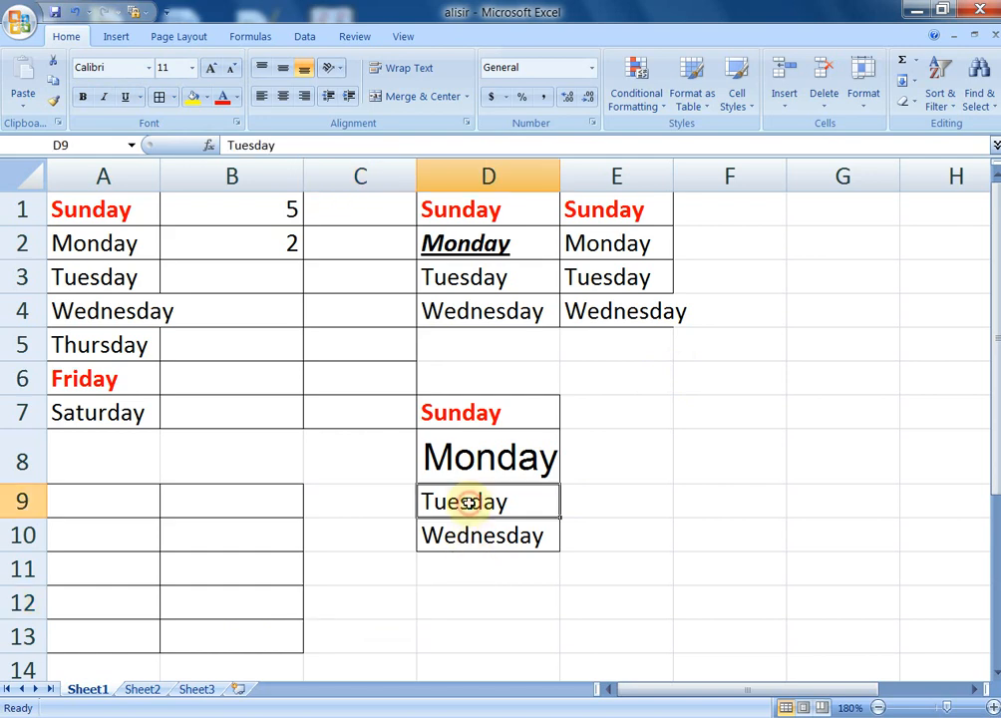
# Give Tuesday in D9 a tan background fill
pyautogui.click(203, 98)
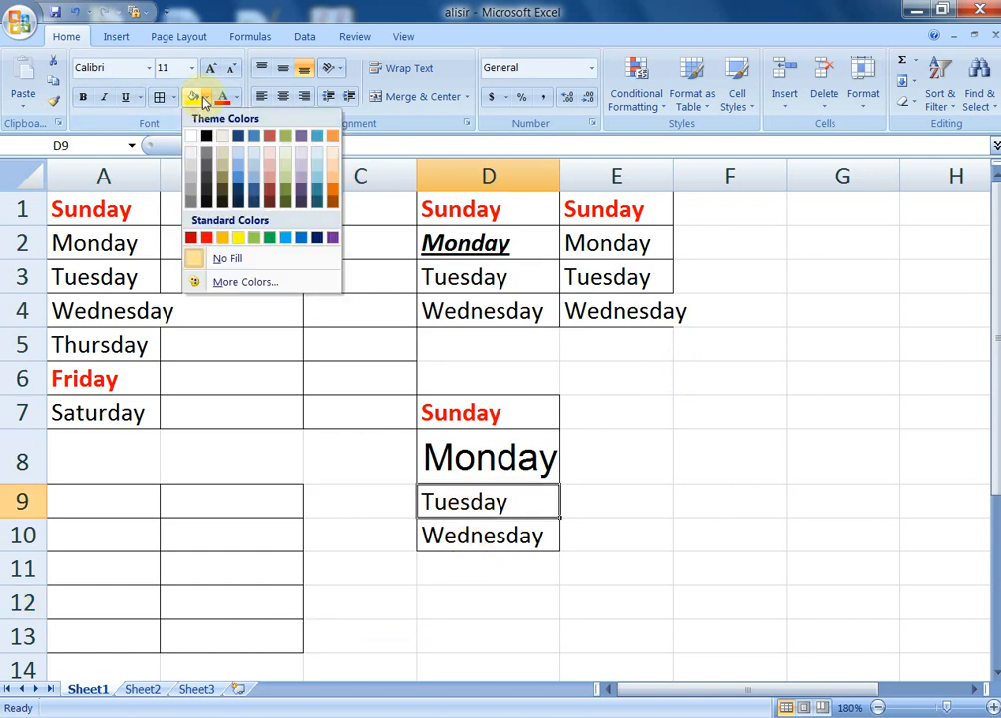
pyautogui.click(225, 166)
pyautogui.click(626, 514)
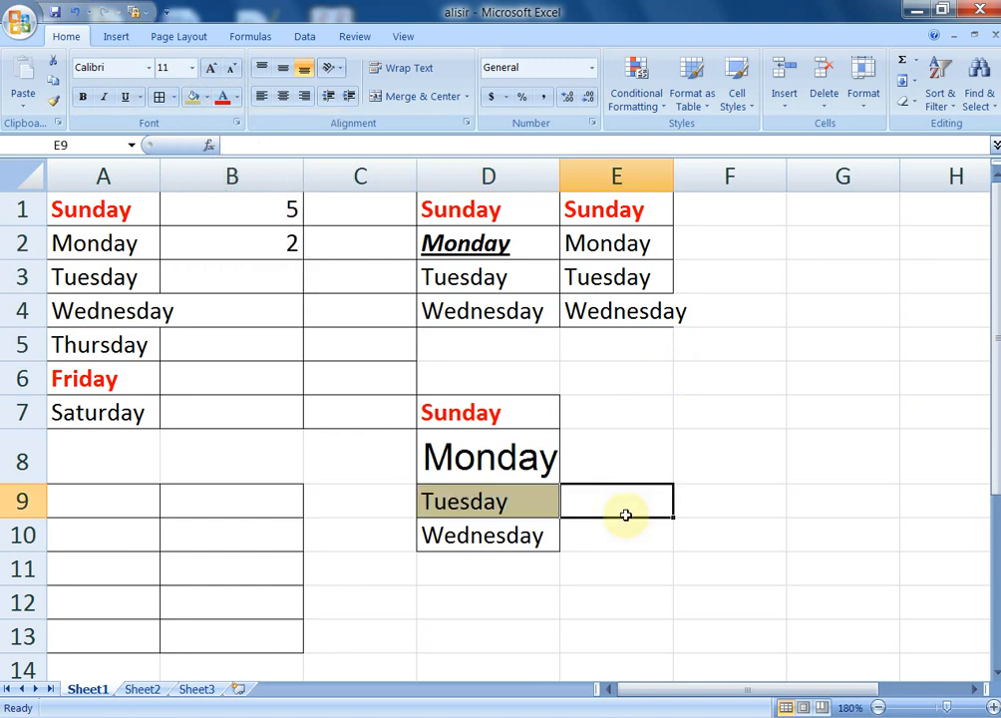
# Change the font colour of Tuesday in D9 to yellow
pyautogui.click(472, 500)
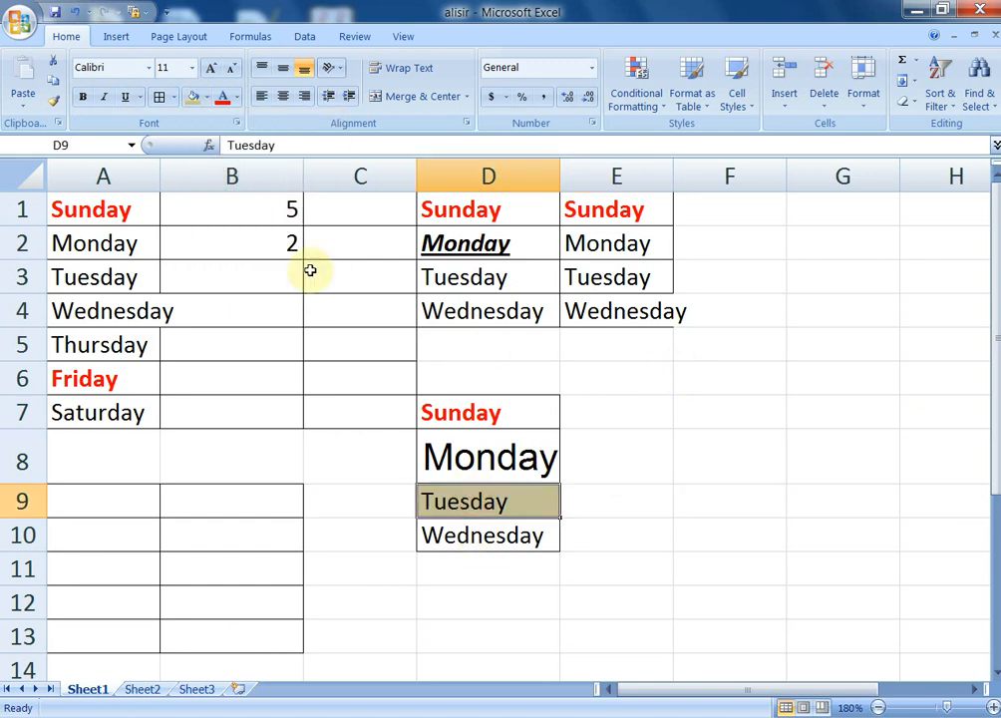
pyautogui.click(237, 97)
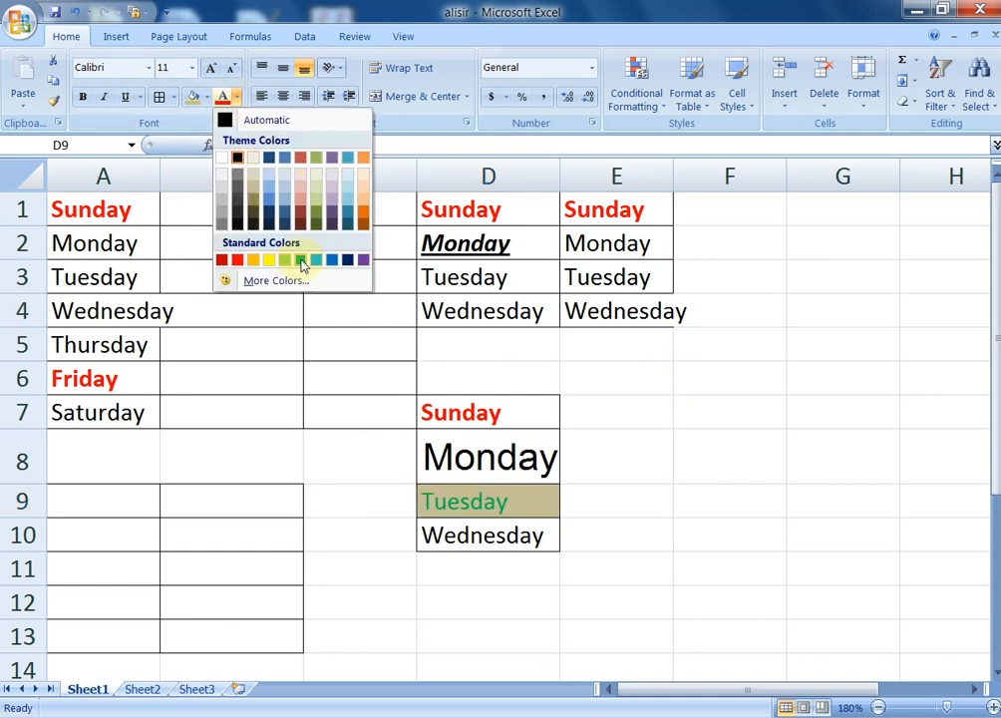
pyautogui.click(269, 260)
pyautogui.click(690, 514)
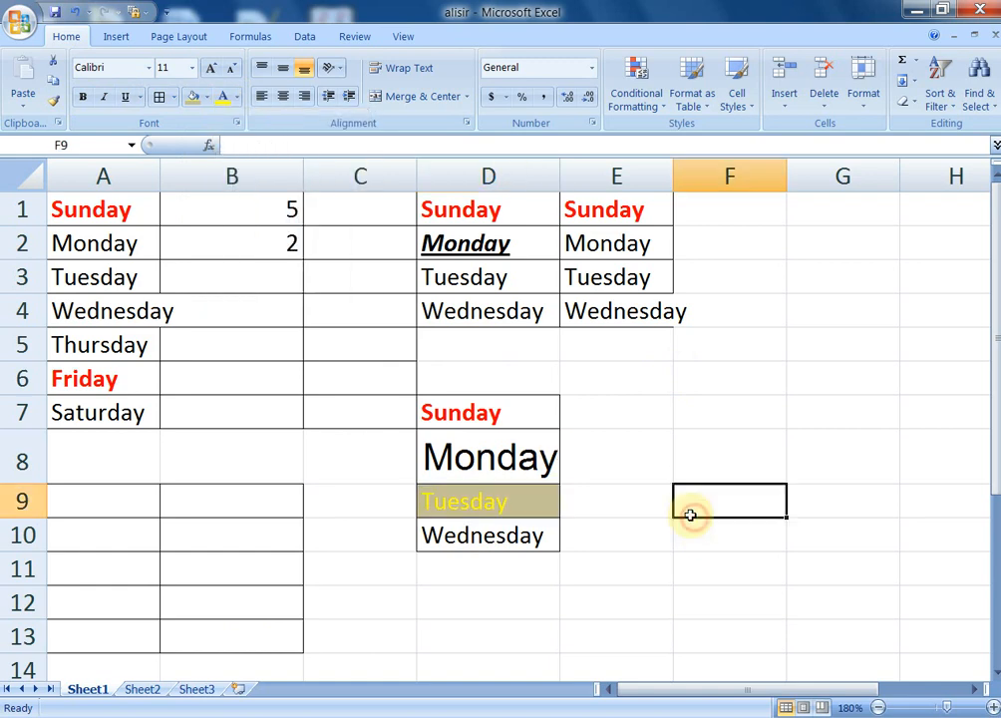
pyautogui.click(127, 97)
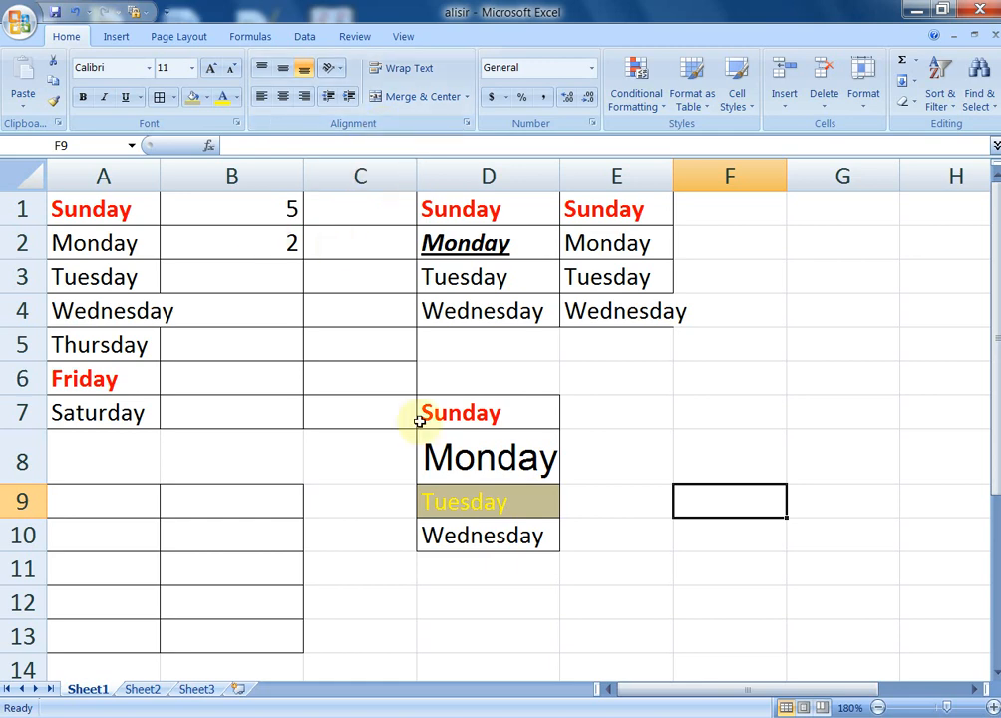
# Enter the label 'rate' in F7 and the value 20 in F8
pyautogui.click(744, 410)
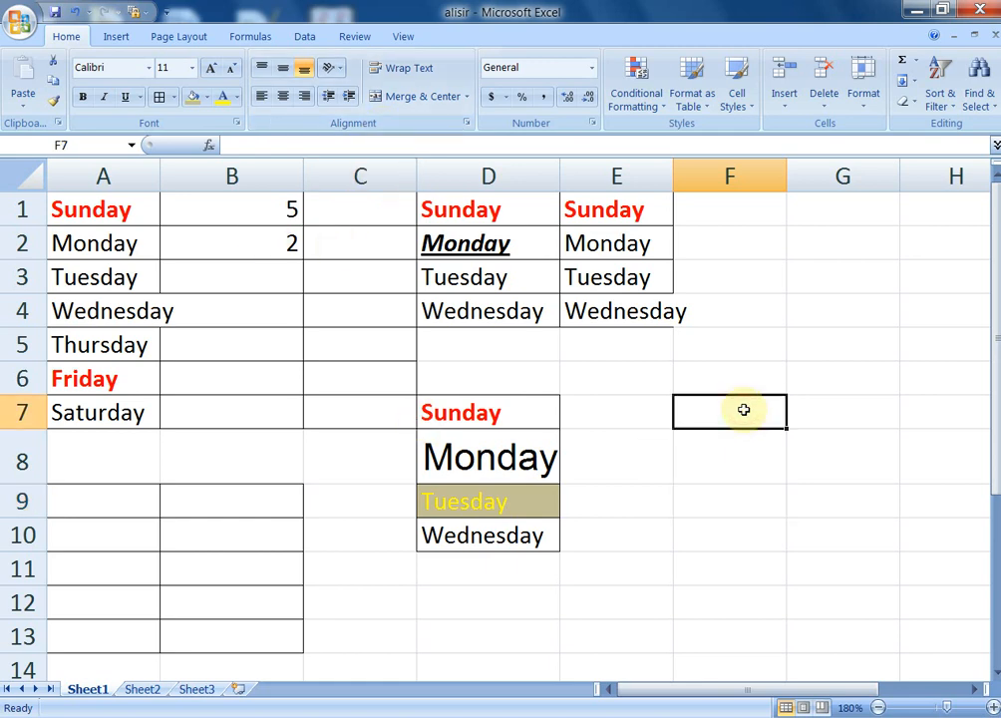
pyautogui.write('rate')
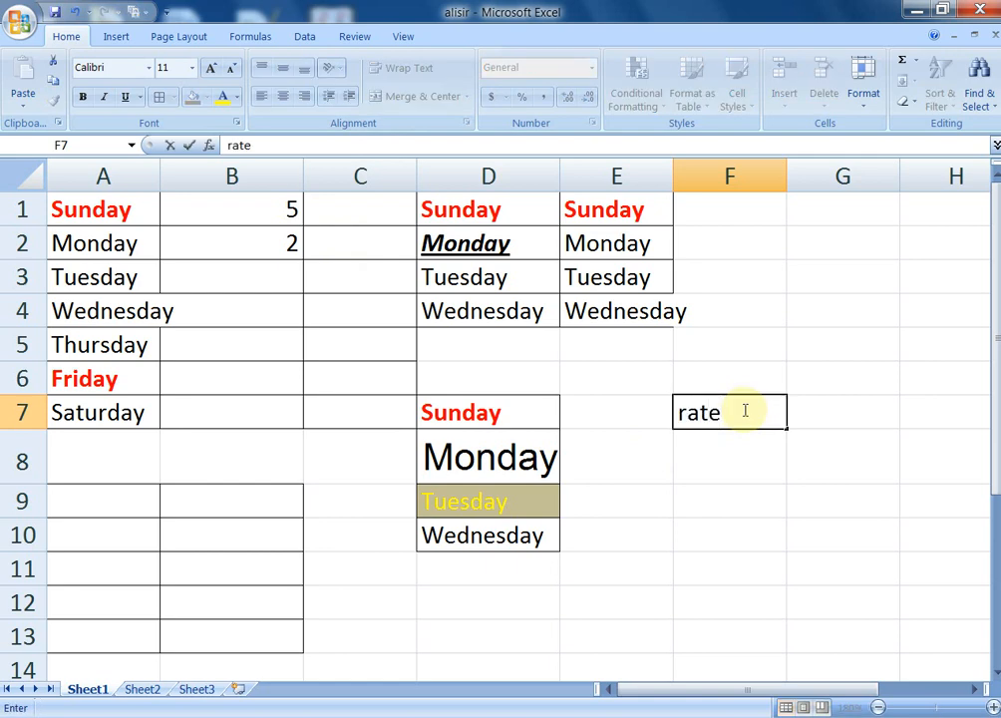
pyautogui.press('Return')
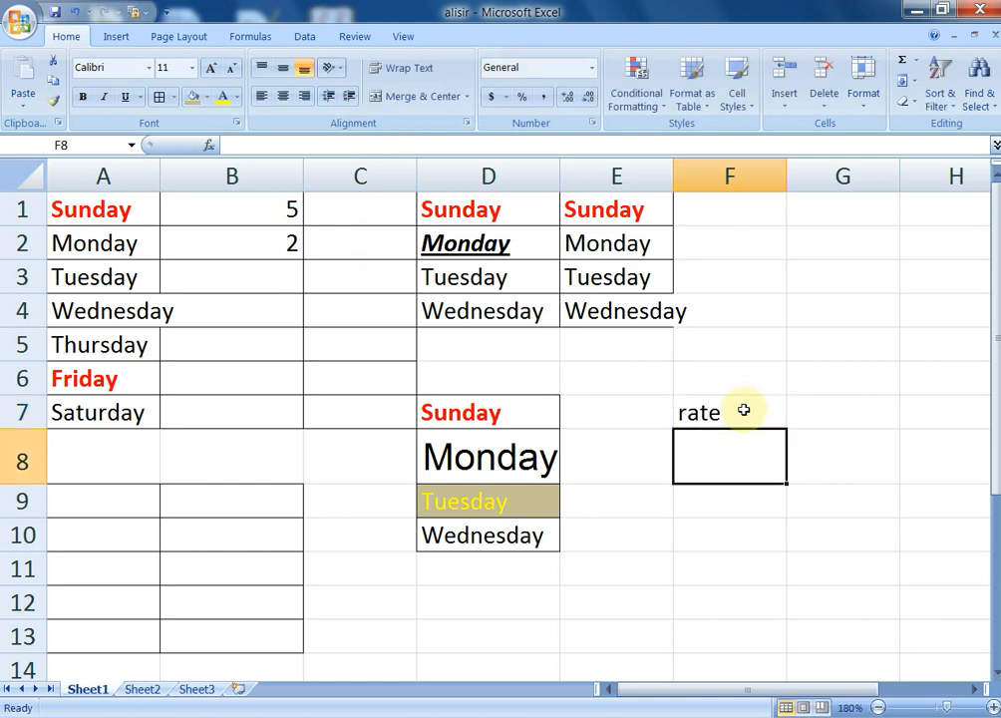
pyautogui.write('20')
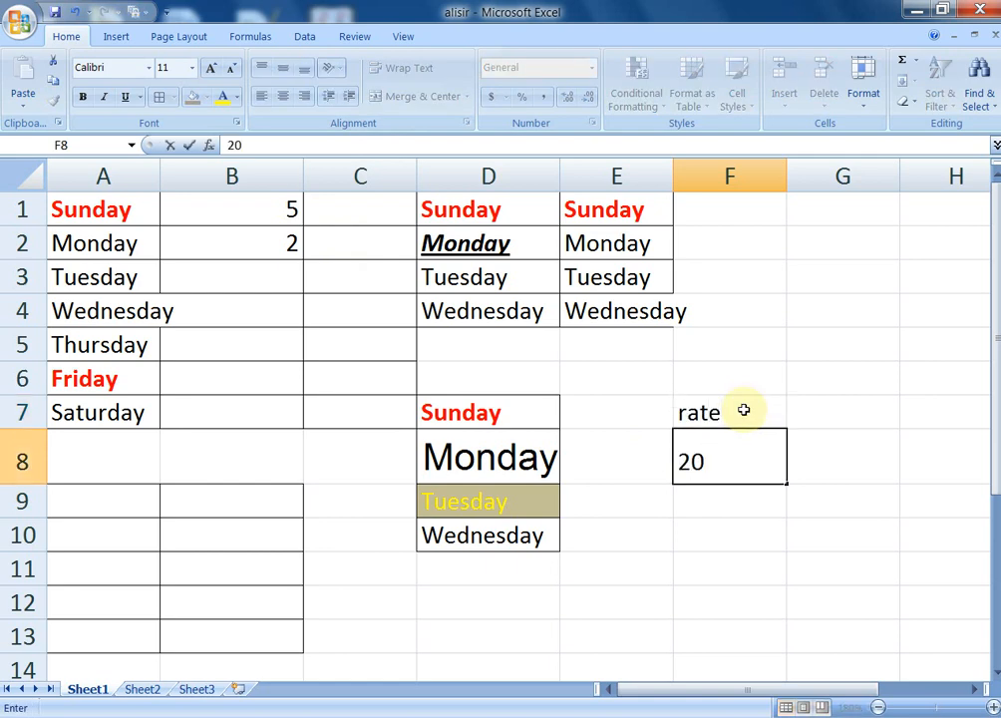
pyautogui.press('Return')
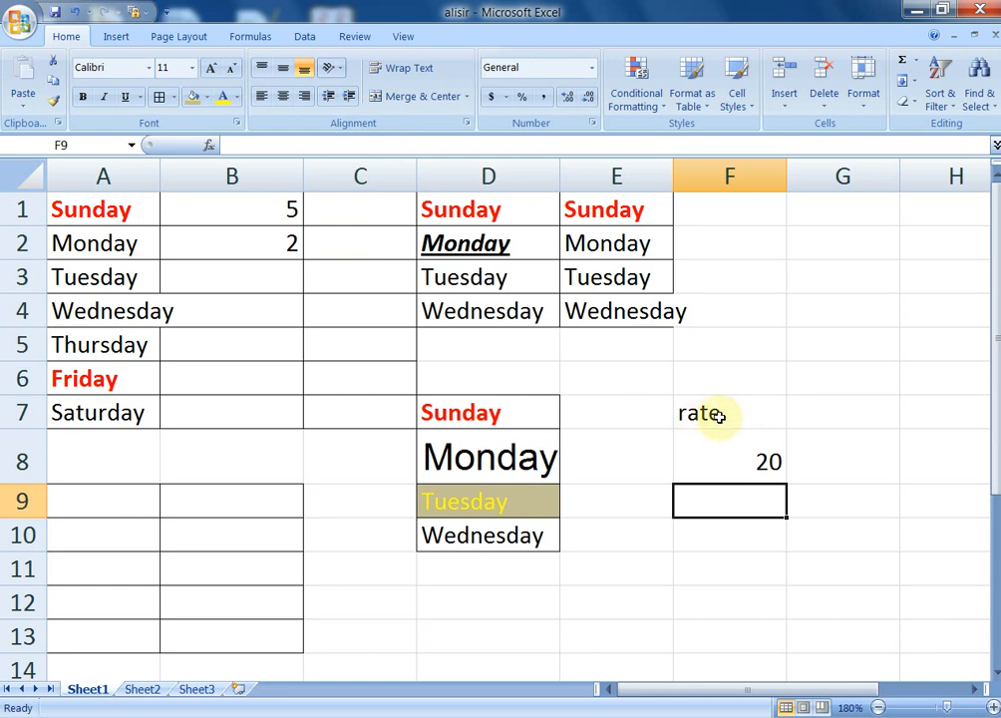
pyautogui.click(718, 414)
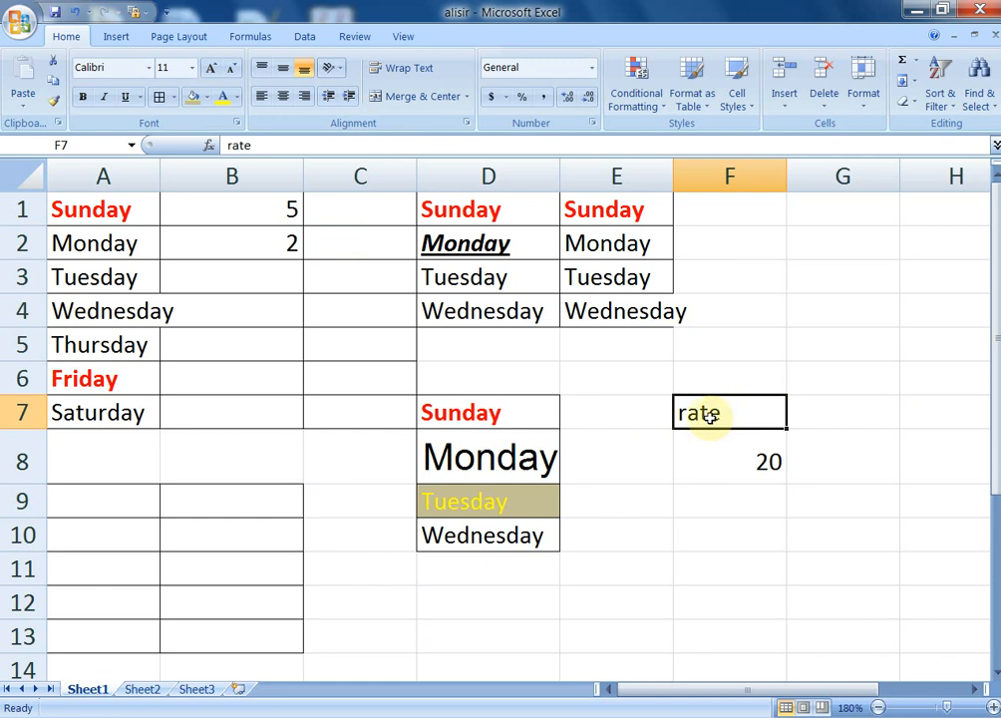
pyautogui.click(756, 471)
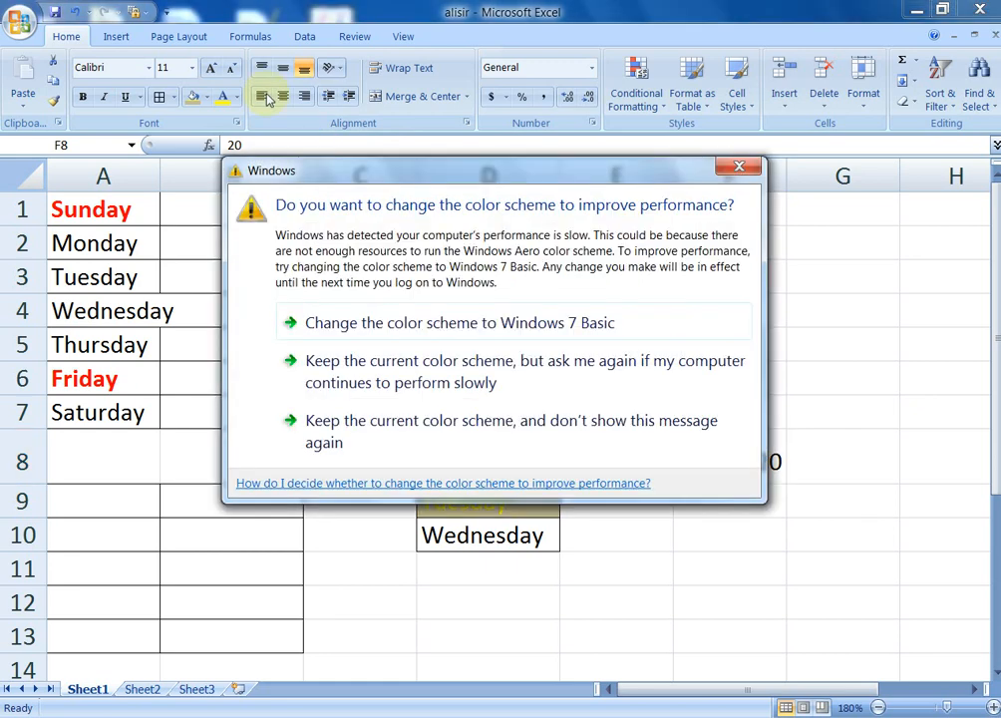
# Try left, centre and right horizontal alignment on F7:F8, ending right-aligned
pyautogui.click(743, 166)
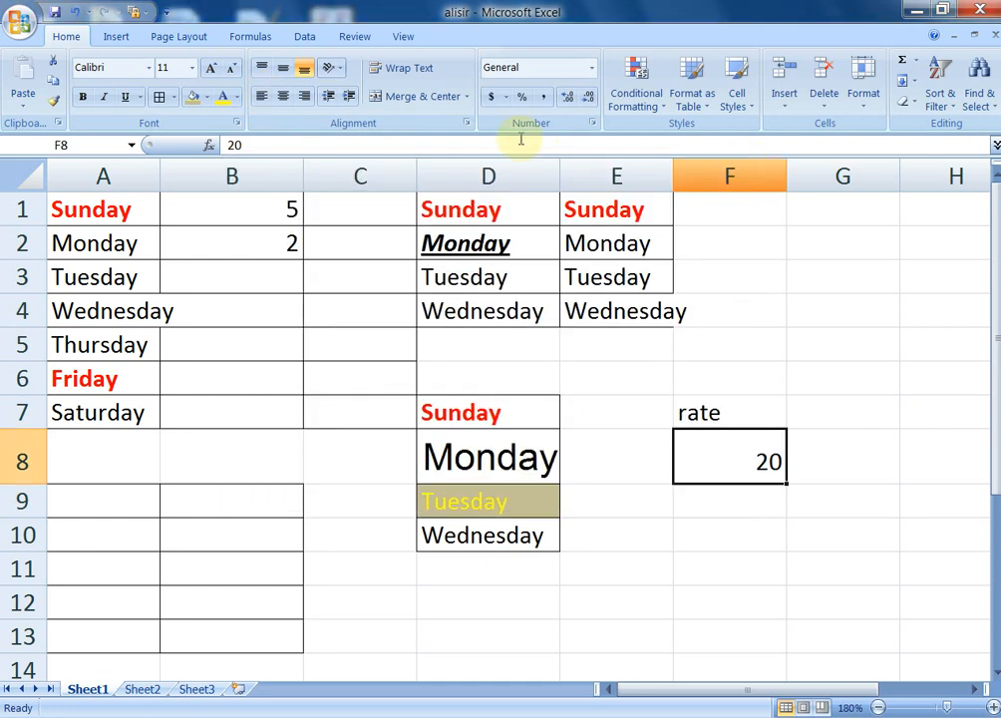
pyautogui.click(264, 99)
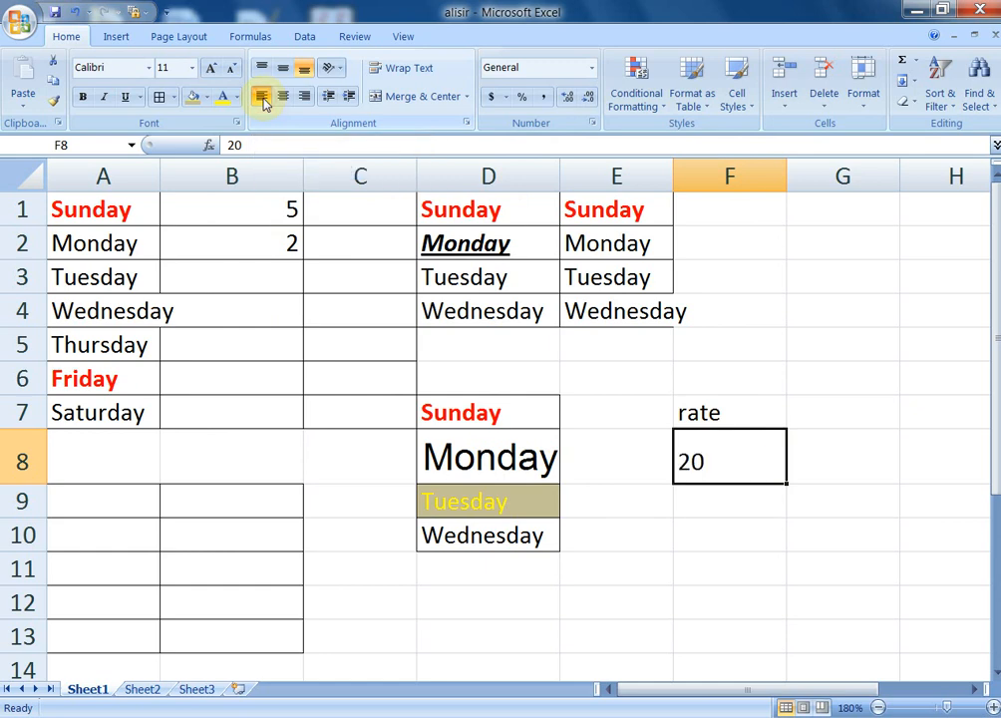
pyautogui.moveTo(721, 412); pyautogui.dragTo(717, 445)
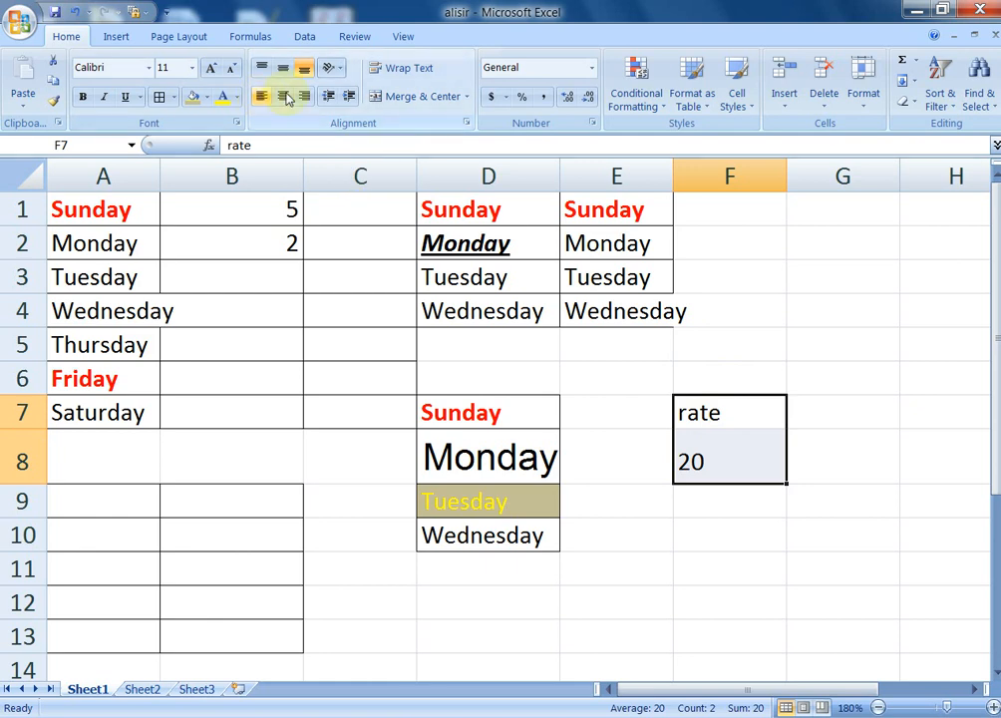
pyautogui.click(284, 96)
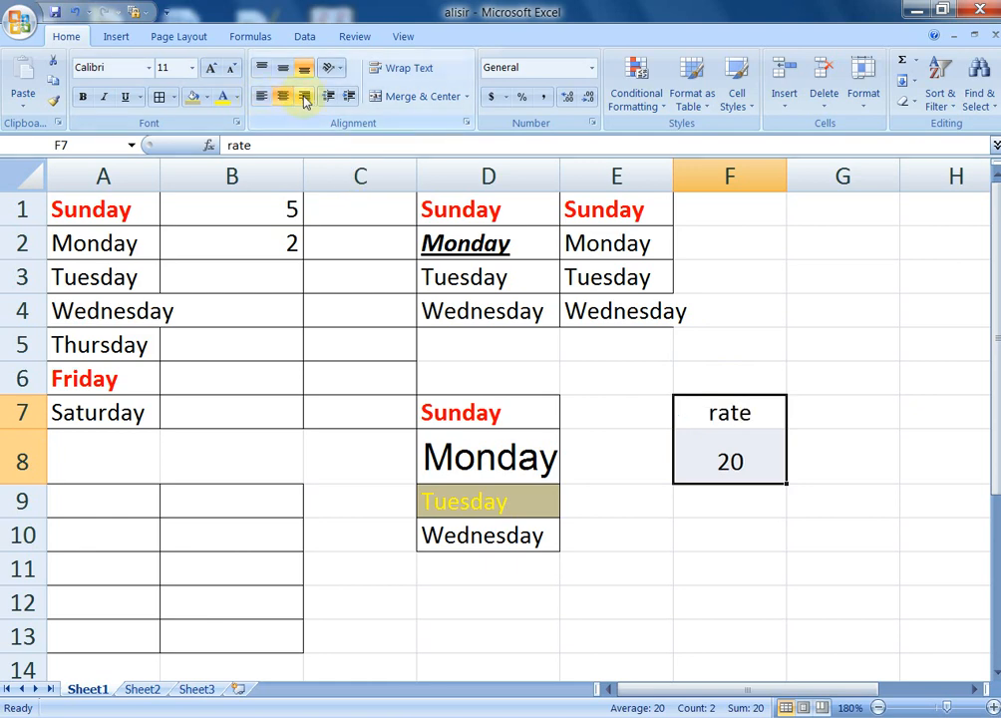
pyautogui.click(305, 97)
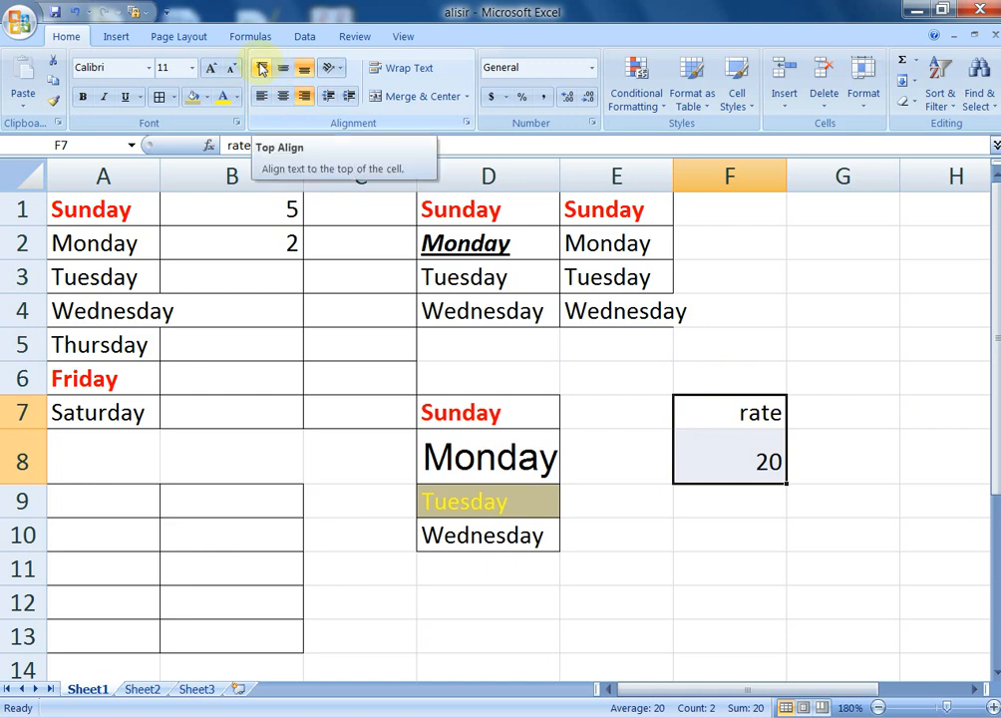
# Cycle F7:F8 through top, middle and bottom vertical alignment, ending at bottom
pyautogui.click(261, 69)
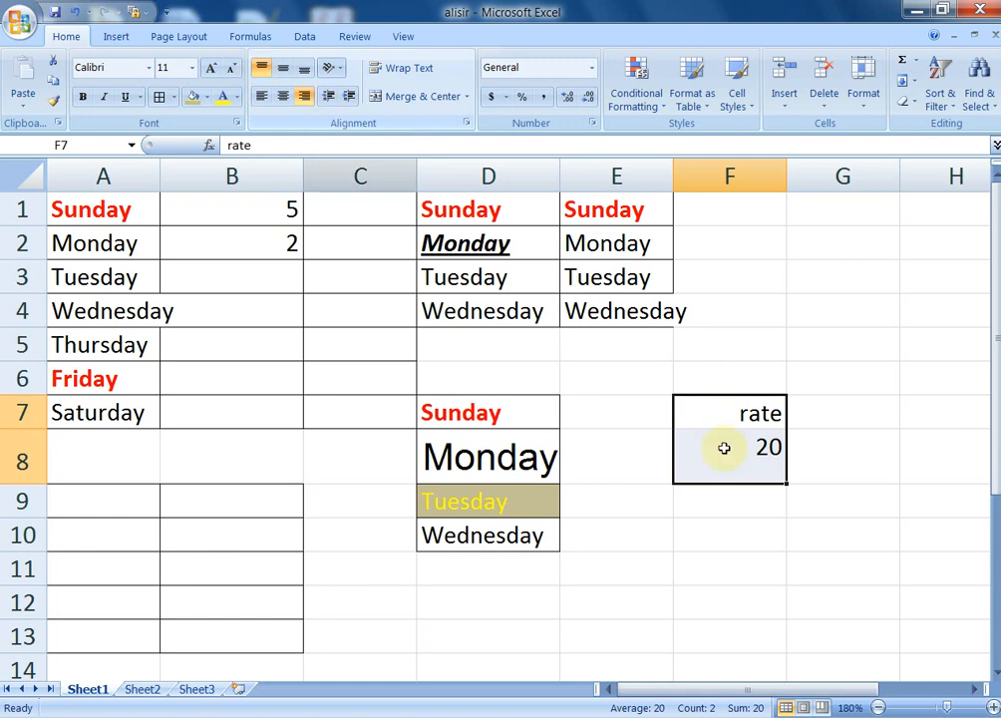
pyautogui.click(282, 70)
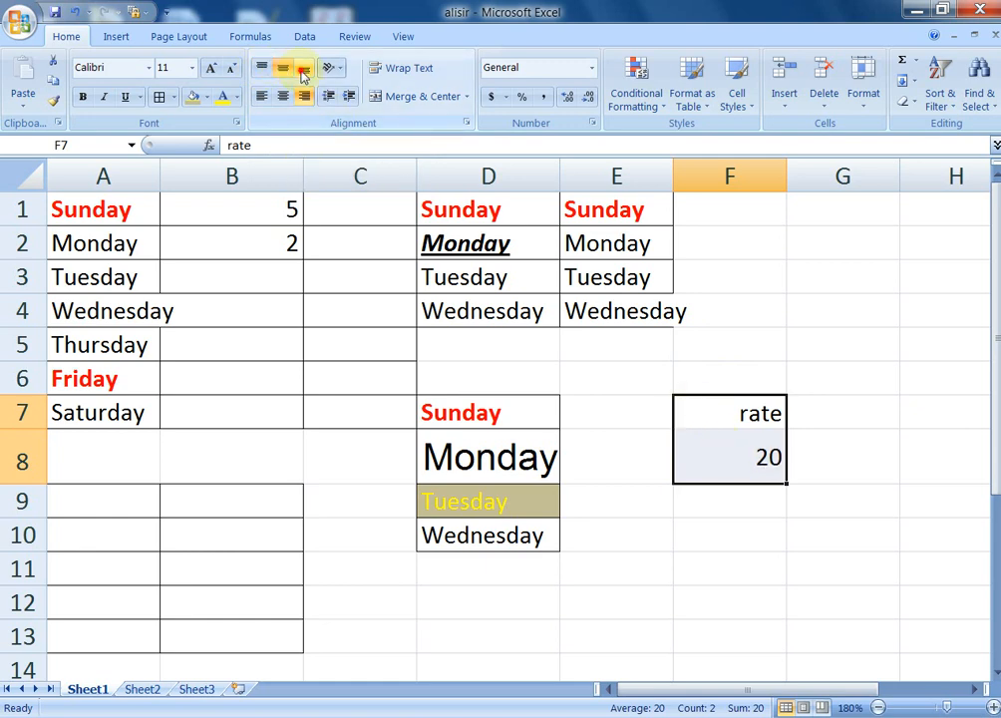
pyautogui.click(305, 72)
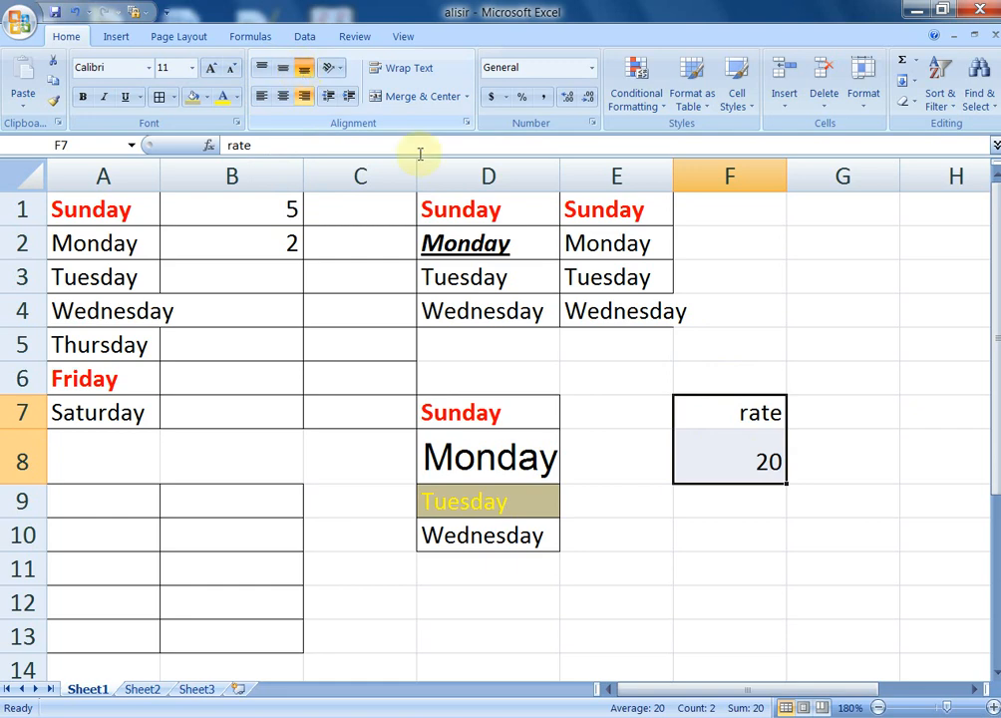
pyautogui.click(727, 541)
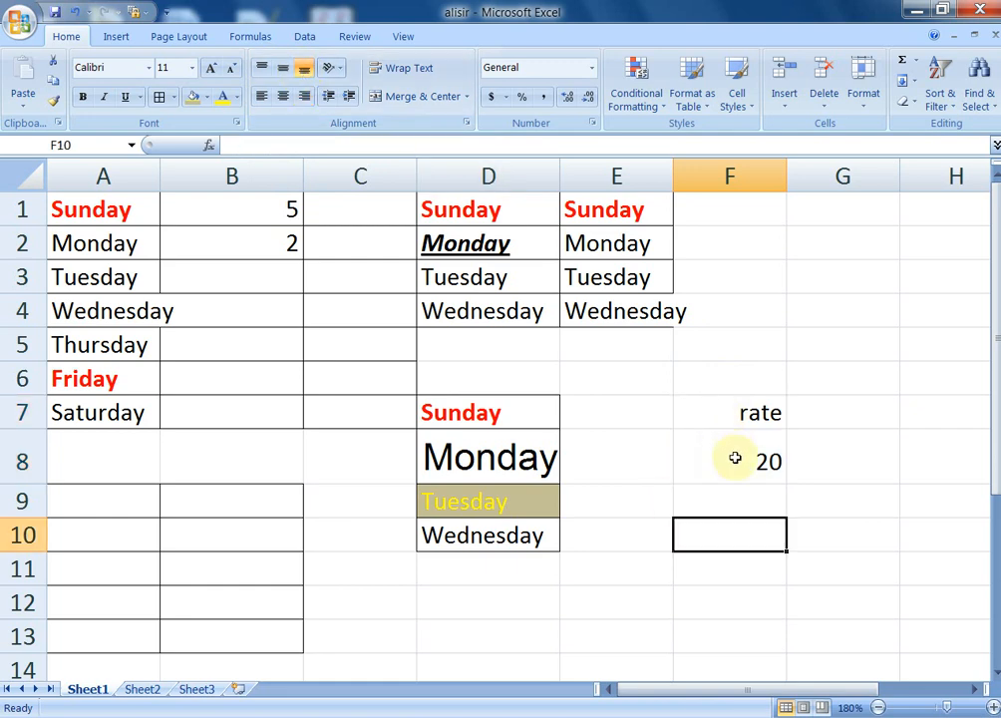
# Angle the word 'rate' in F7 counterclockwise using Orientation's Angle Counterclockwise
pyautogui.click(737, 450)
pyautogui.click(720, 405)
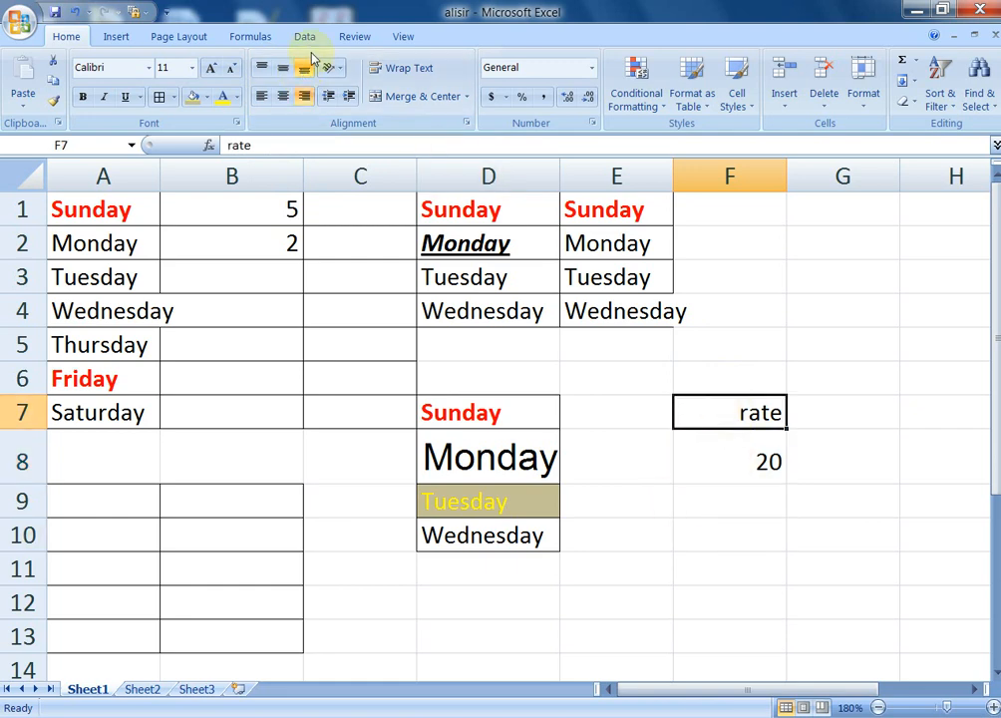
pyautogui.click(339, 70)
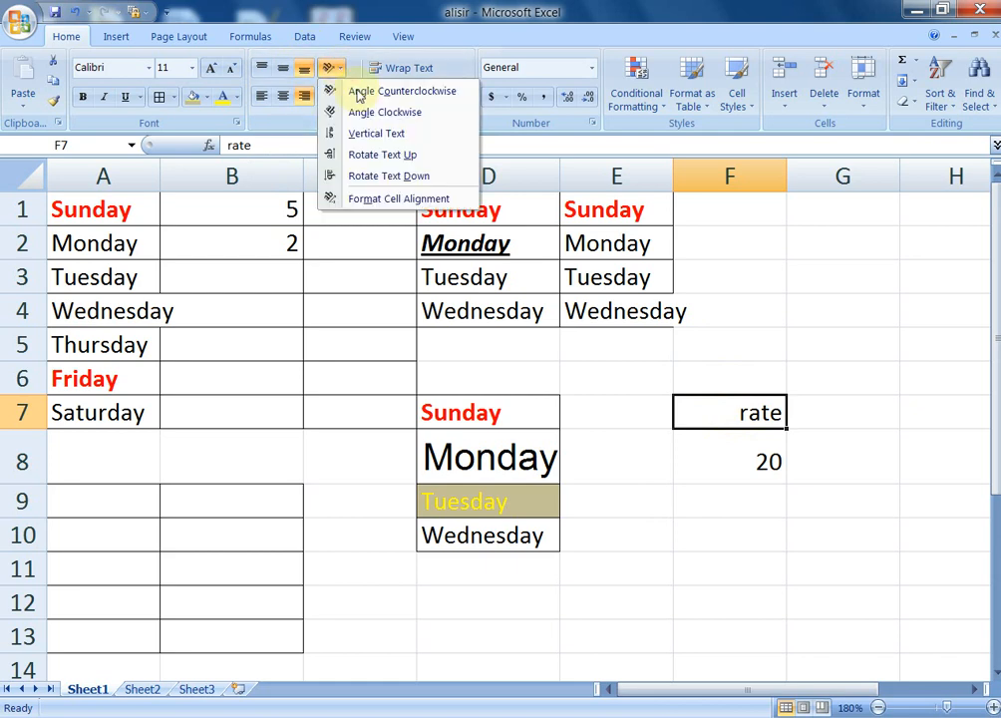
pyautogui.click(357, 92)
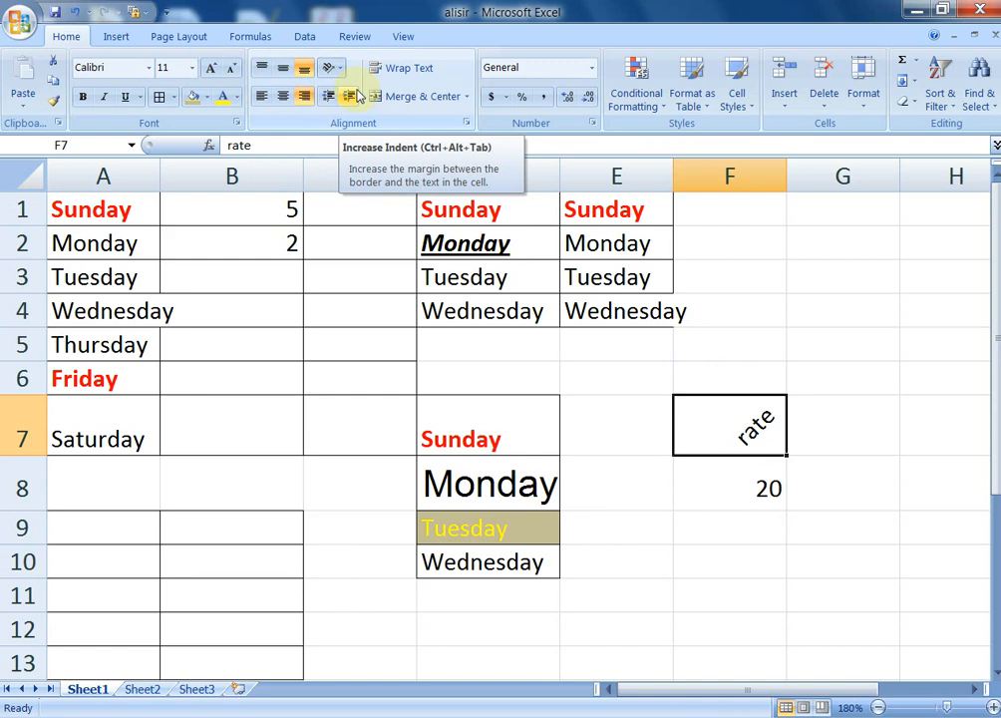
pyautogui.click(653, 550)
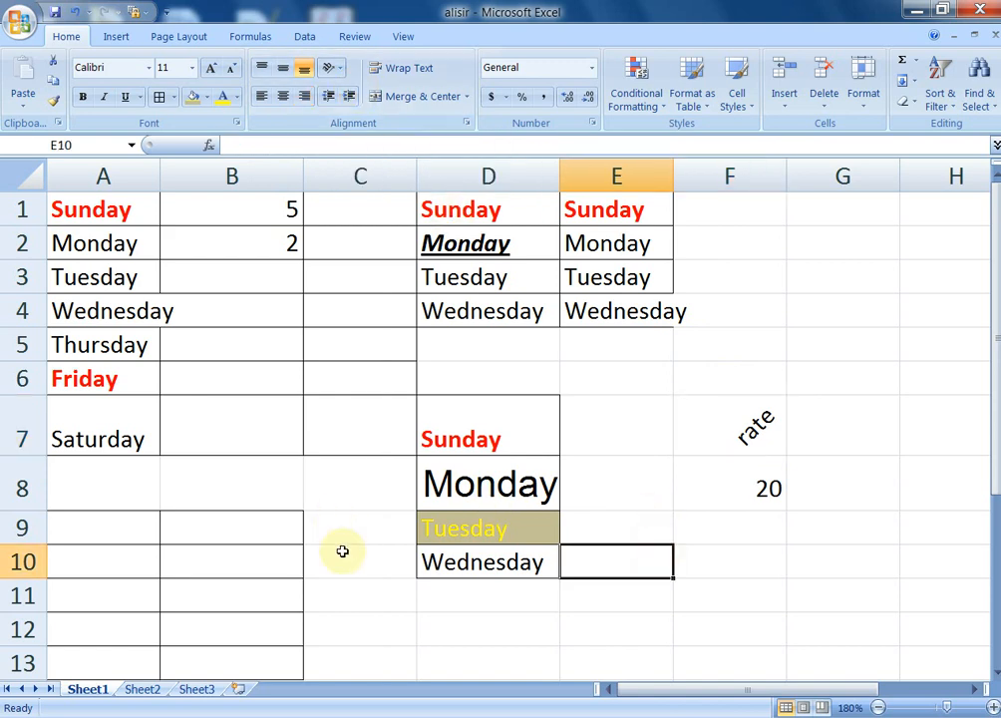
pyautogui.scroll(-6, 339, 528)
# Type 'student information' into cell B22
pyautogui.click(248, 307)
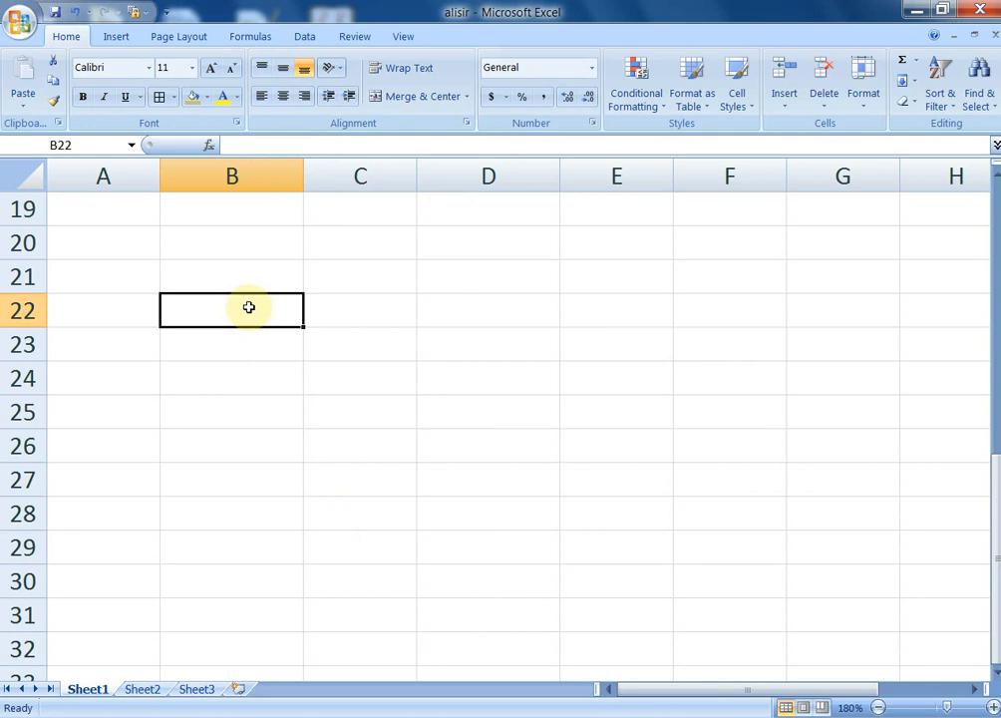
pyautogui.write('stude')
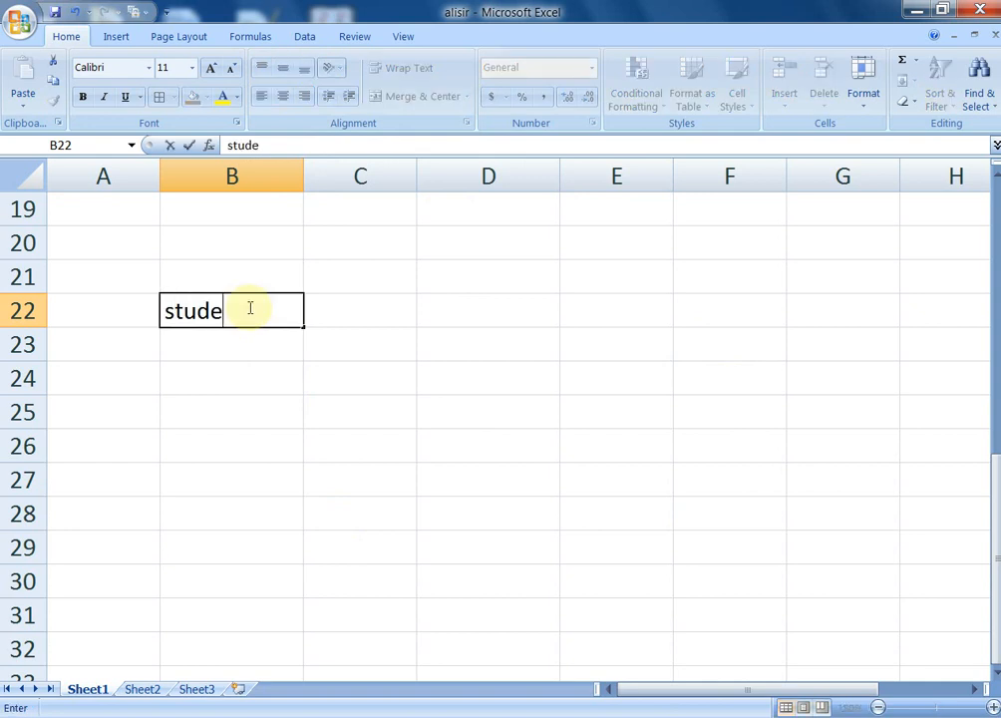
pyautogui.write('nt info')
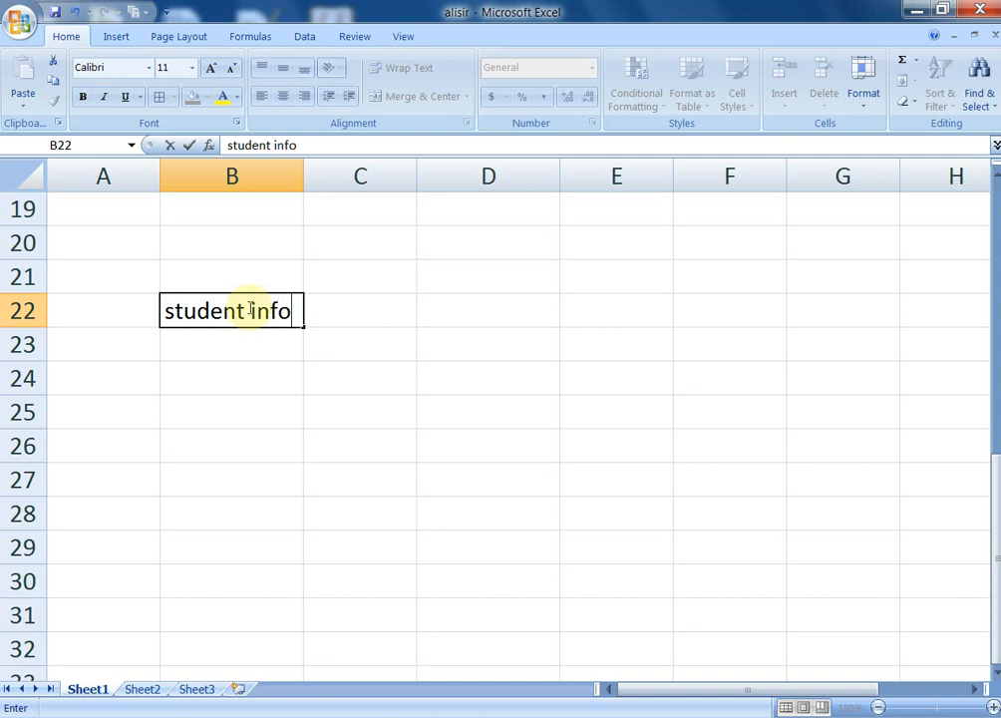
pyautogui.write('rmat')
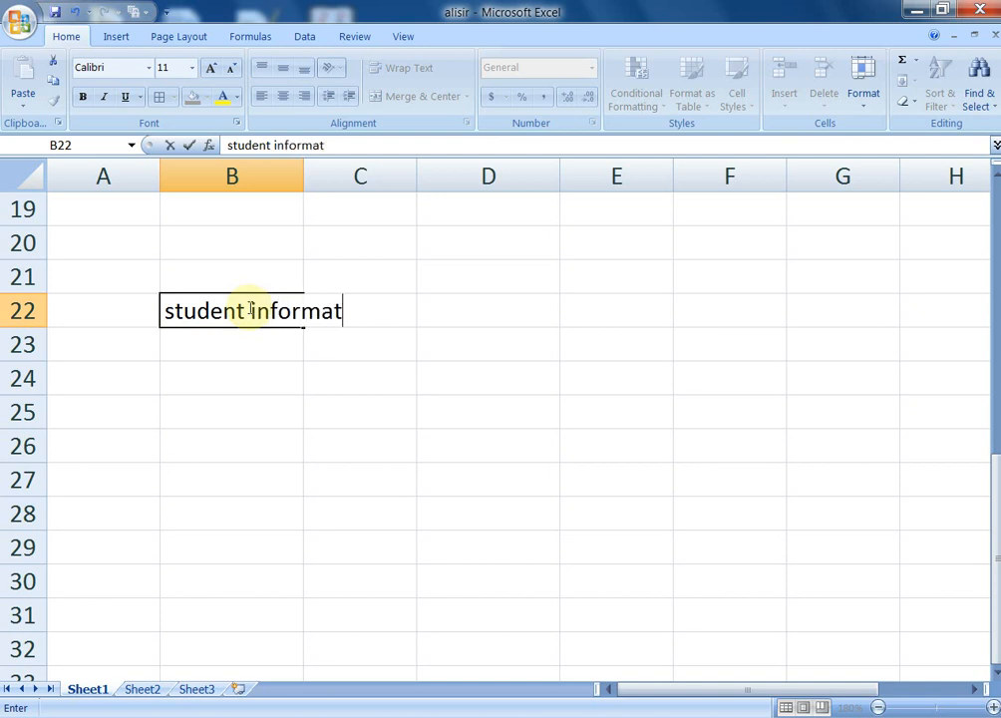
pyautogui.write('ion')
pyautogui.click(293, 376)
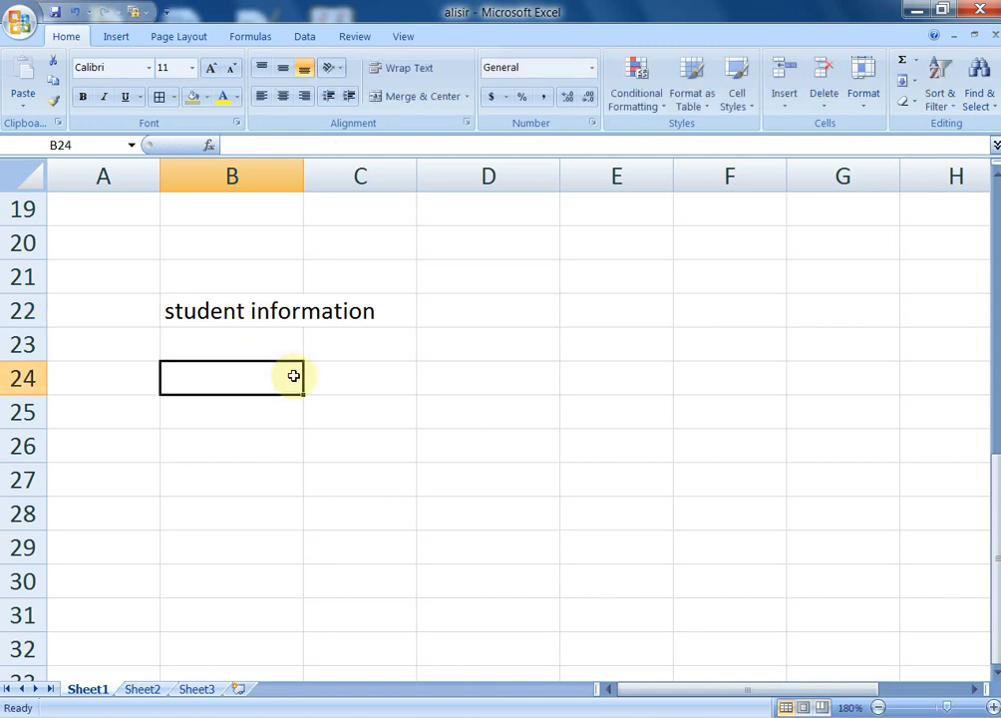
# Apply Wrap Text to B22, then undo and redo so the label stays unwrapped
pyautogui.click(274, 310)
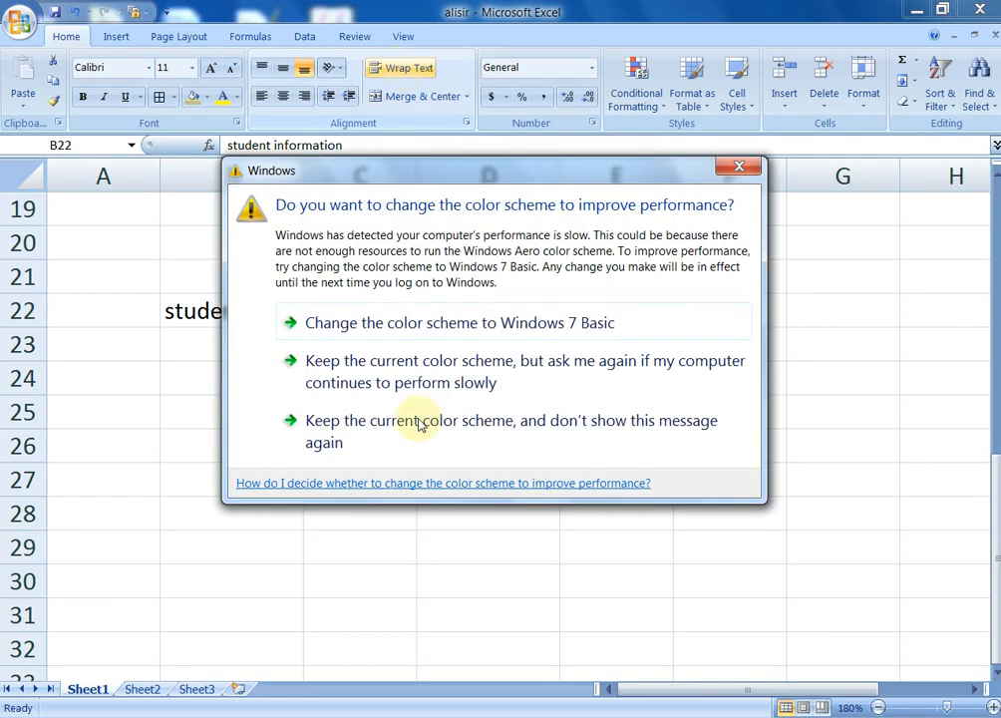
pyautogui.click(417, 431)
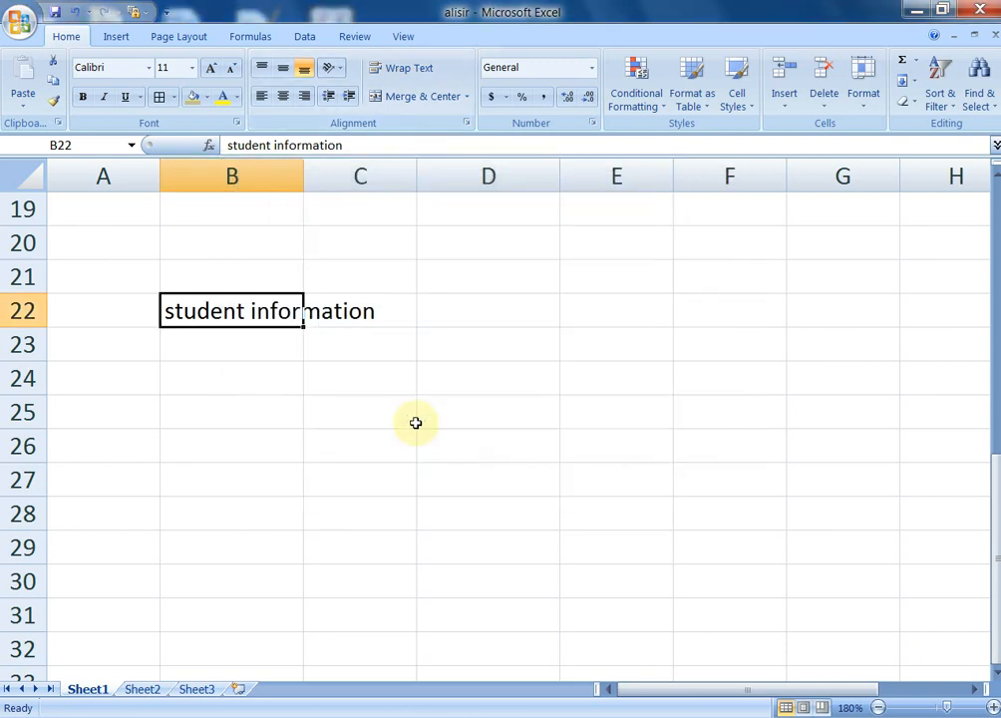
pyautogui.click(406, 68)
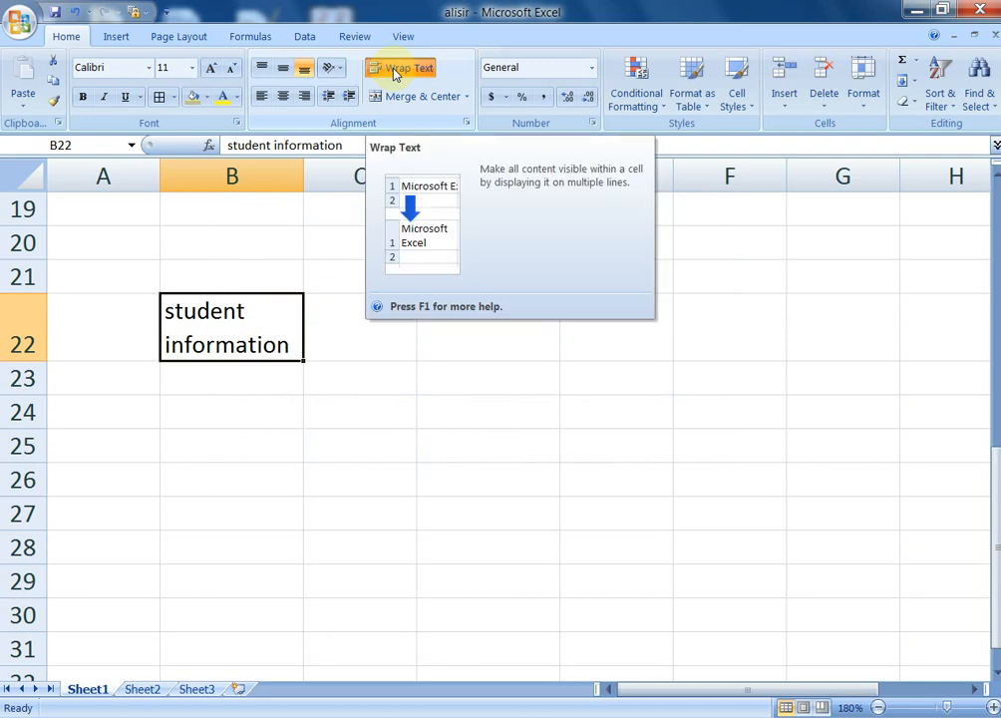
pyautogui.click(472, 380)
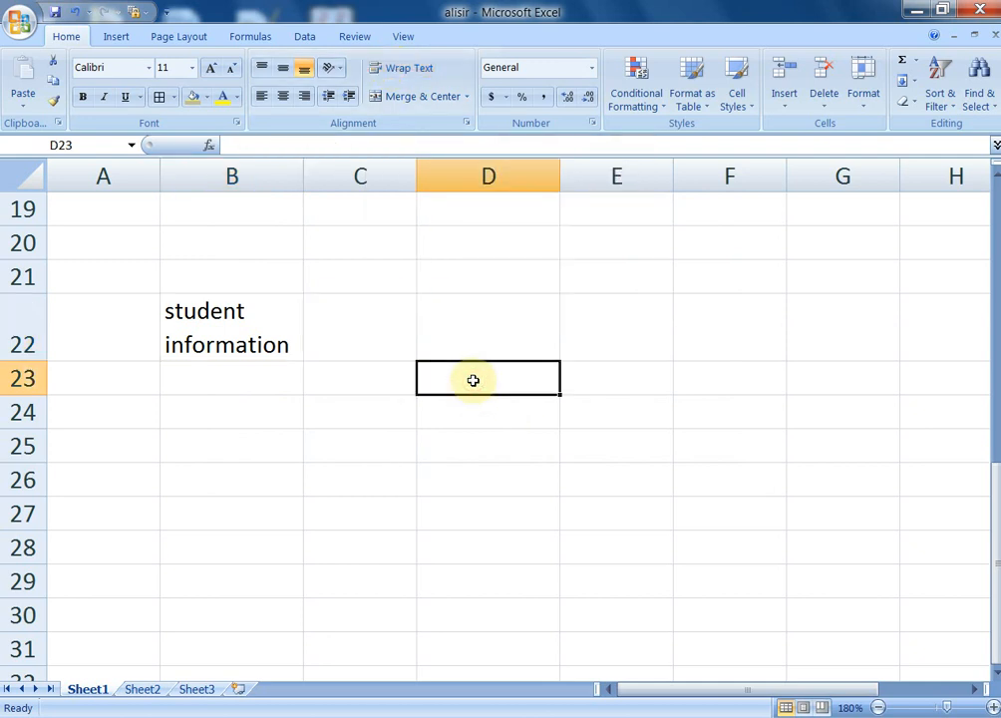
pyautogui.hotkey('ctrl', 'z')
pyautogui.hotkey('ctrl', 'z')
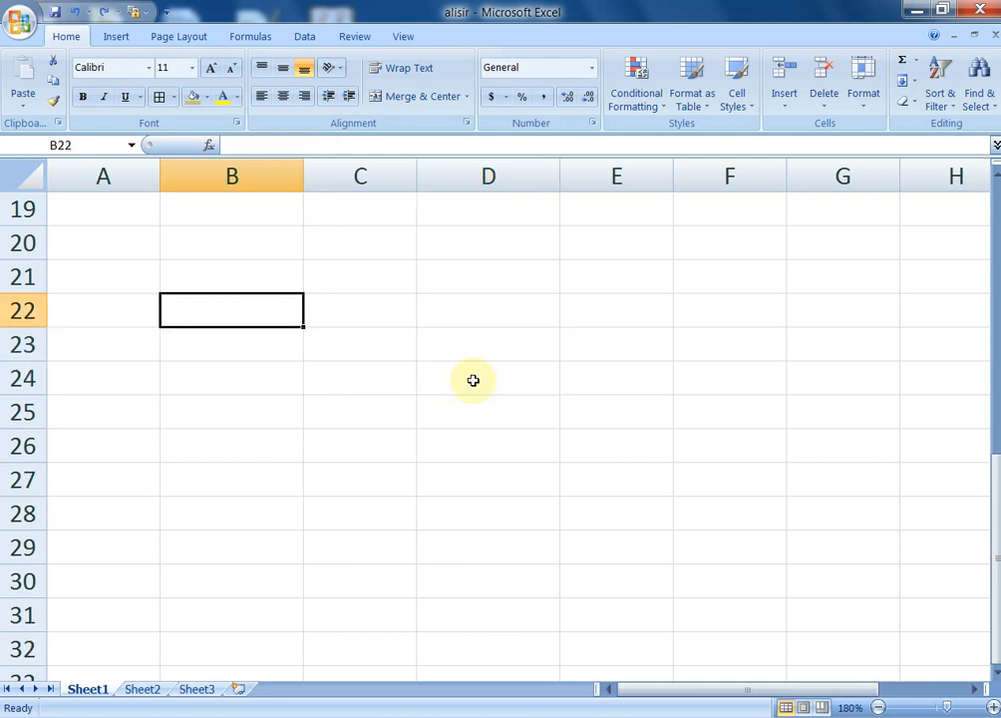
pyautogui.hotkey('ctrl', 'y')
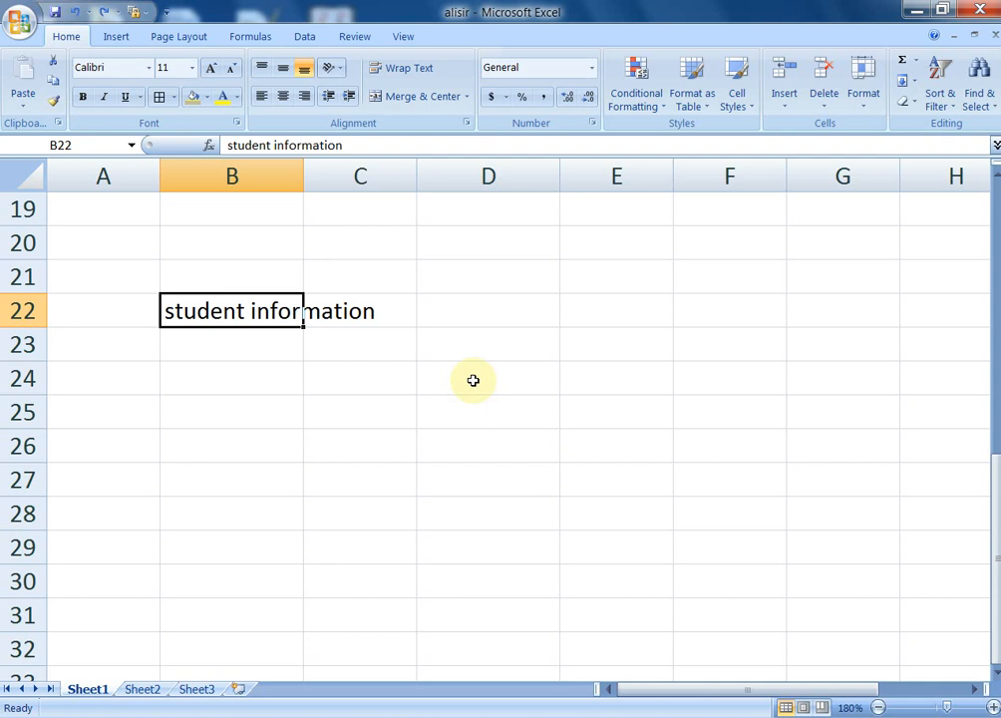
# Apply Wrap Text to B22 so 'student information' splits across two lines
pyautogui.click(377, 400)
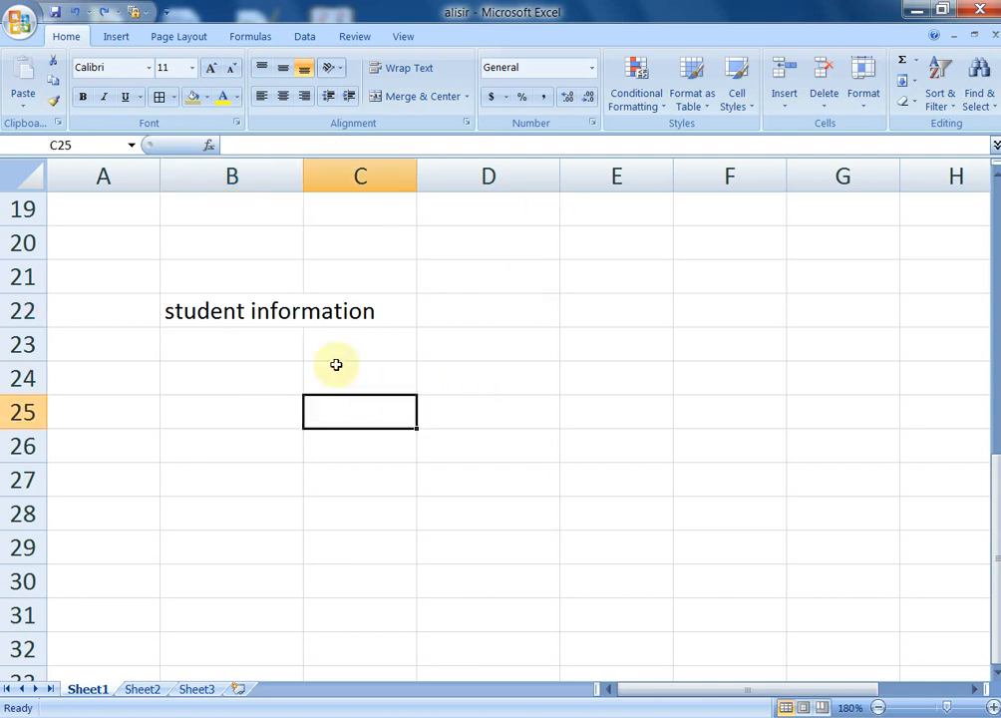
pyautogui.moveTo(249, 311); pyautogui.dragTo(365, 317)
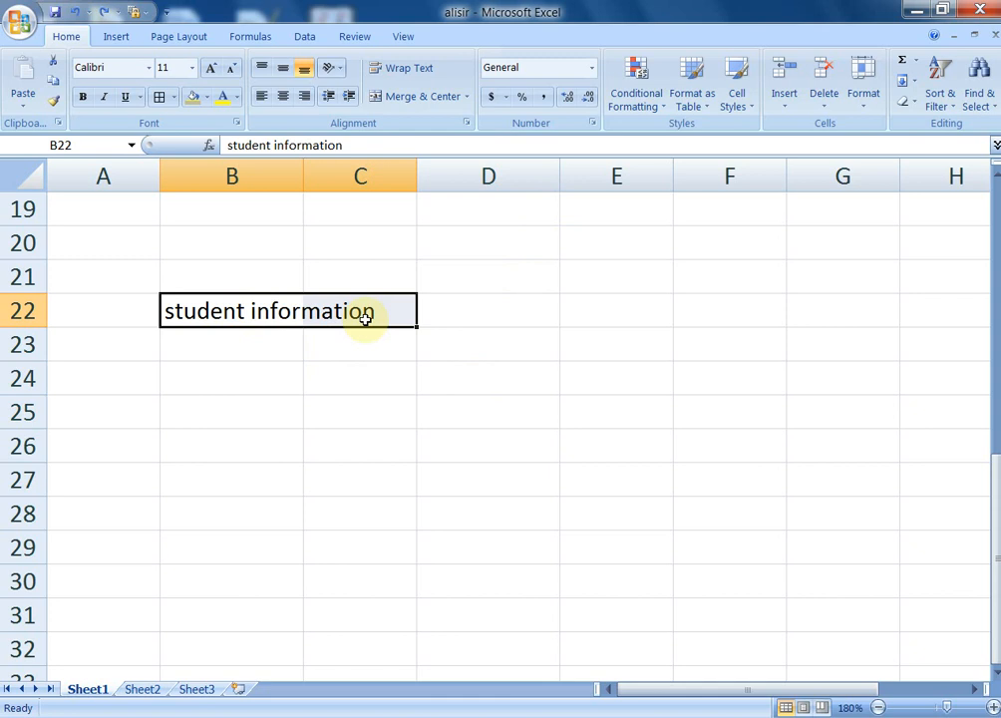
pyautogui.click(362, 349)
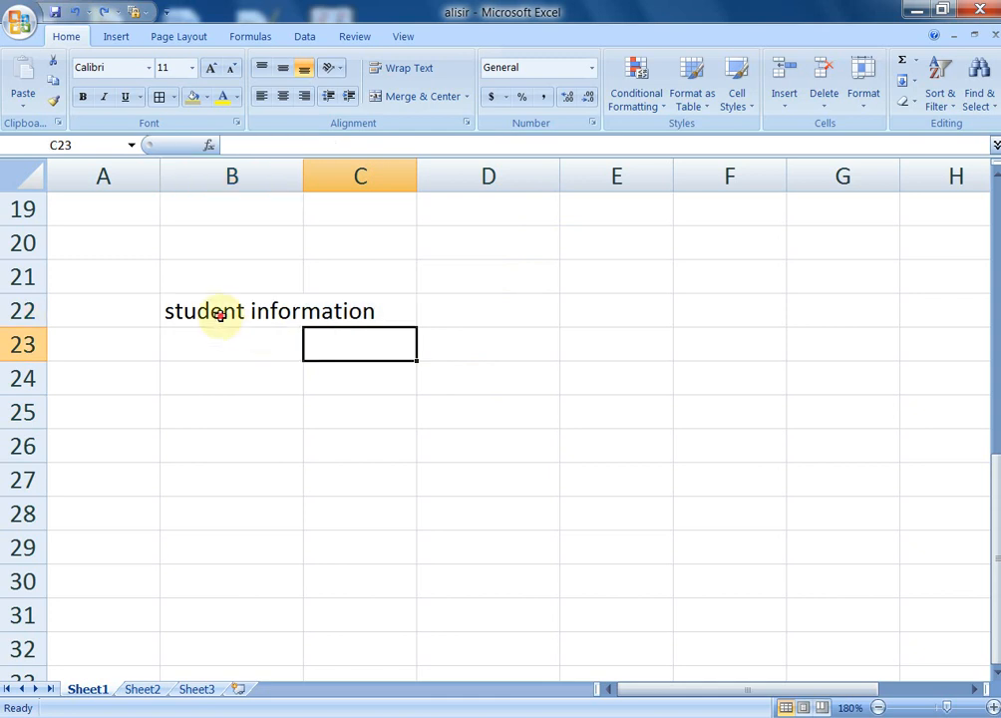
pyautogui.click(219, 314)
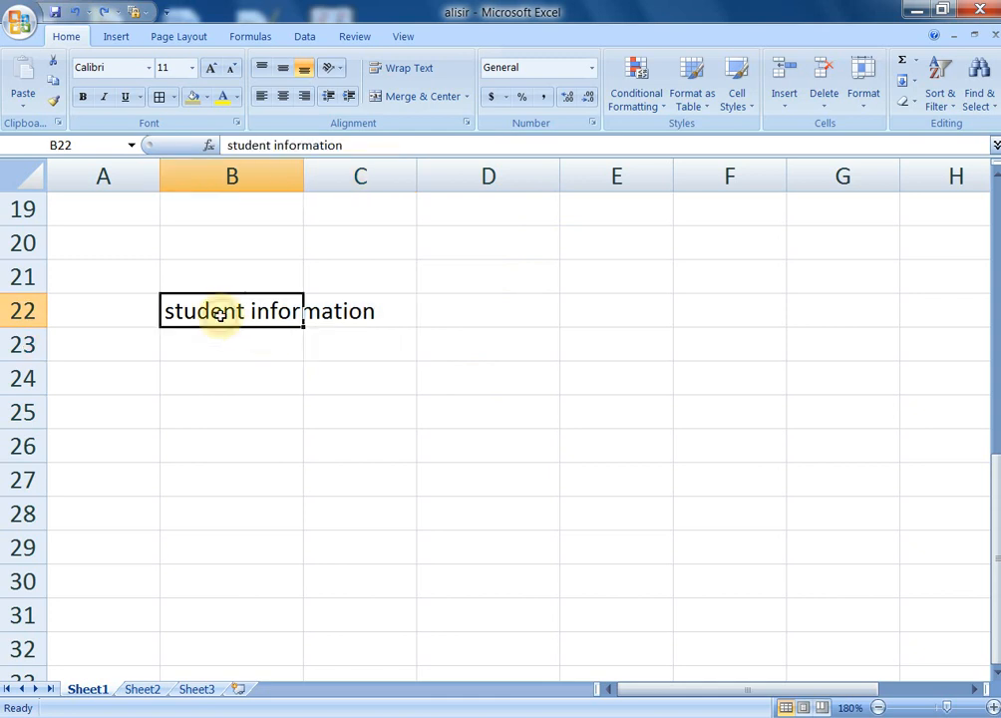
pyautogui.click(403, 72)
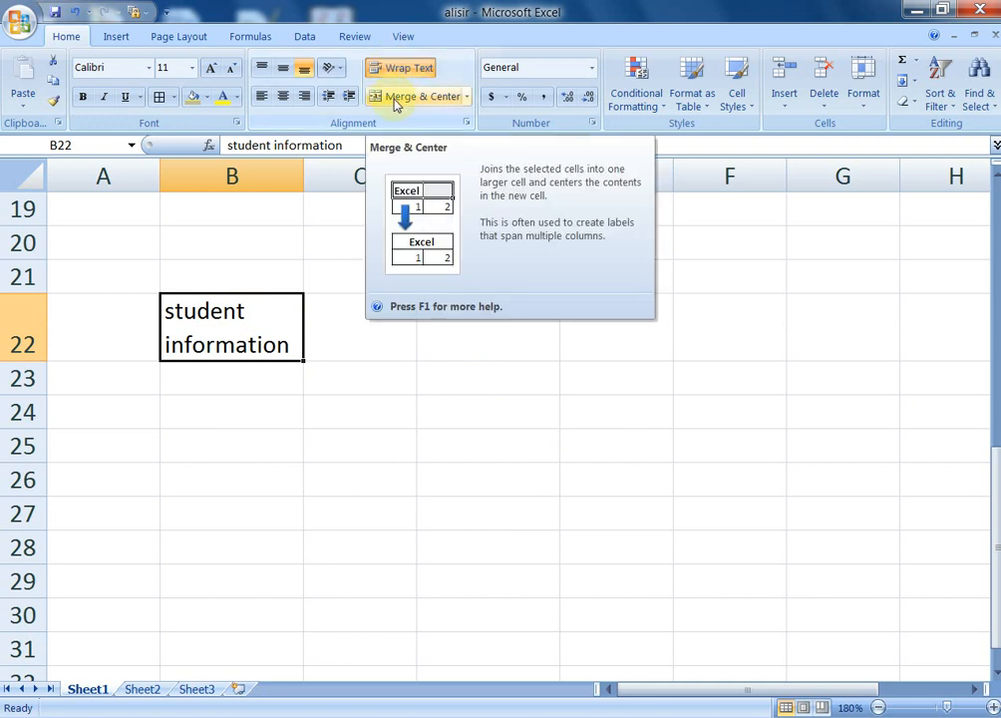
pyautogui.click(466, 438)
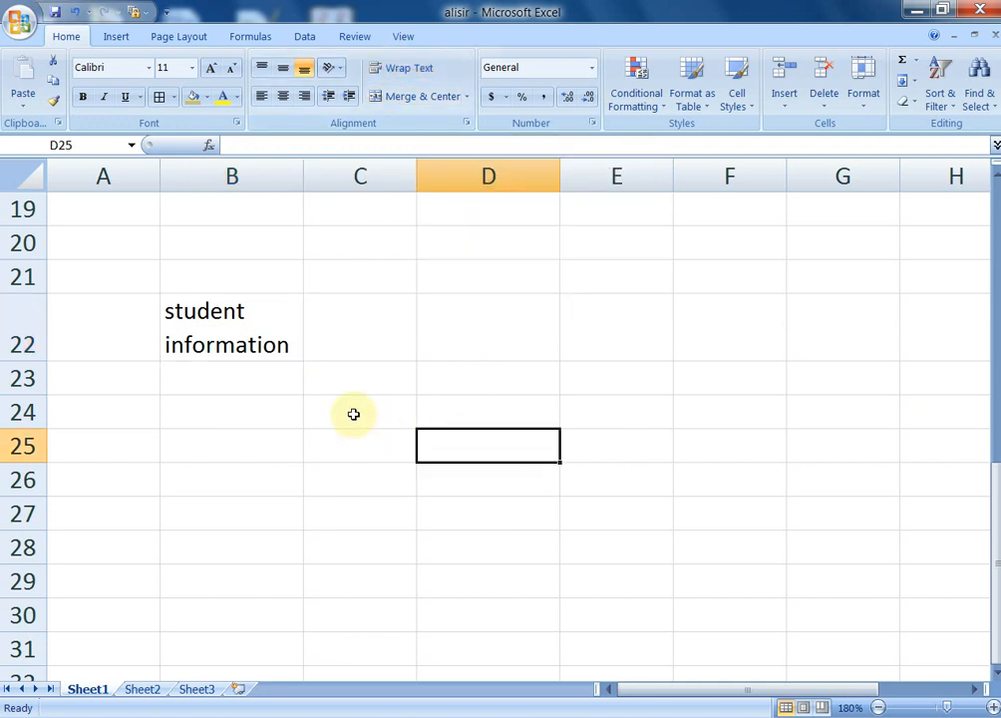
# Merge & Center C24:E24 and enter 'hello' in the merged cell
pyautogui.moveTo(360, 411); pyautogui.dragTo(566, 421)
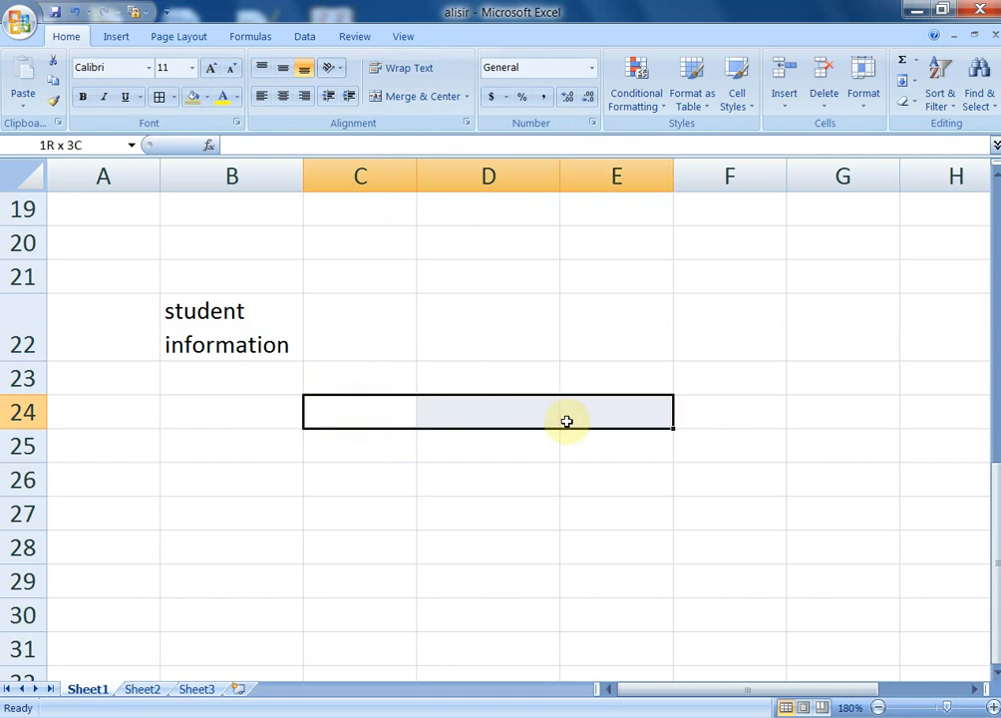
pyautogui.click(417, 102)
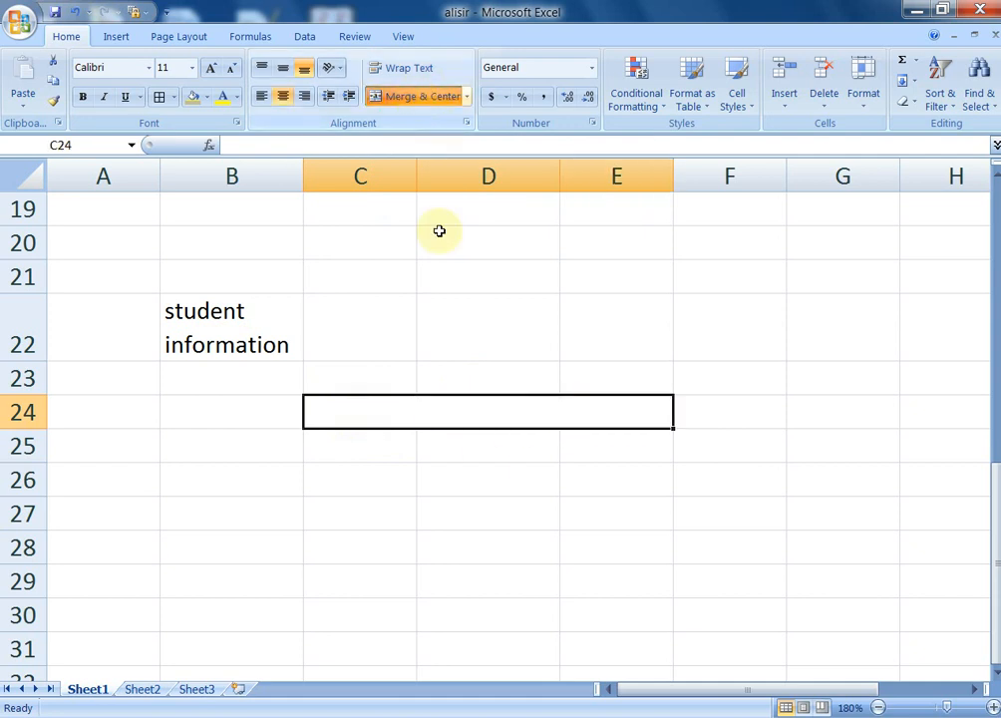
pyautogui.click(485, 475)
pyautogui.click(477, 419)
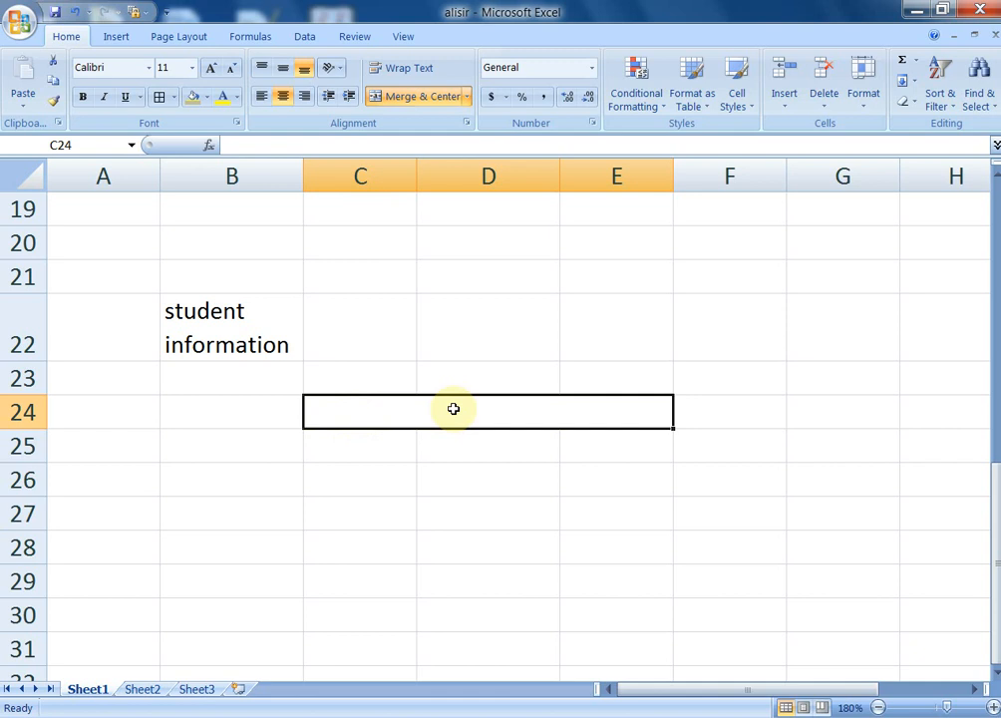
pyautogui.write('hello')
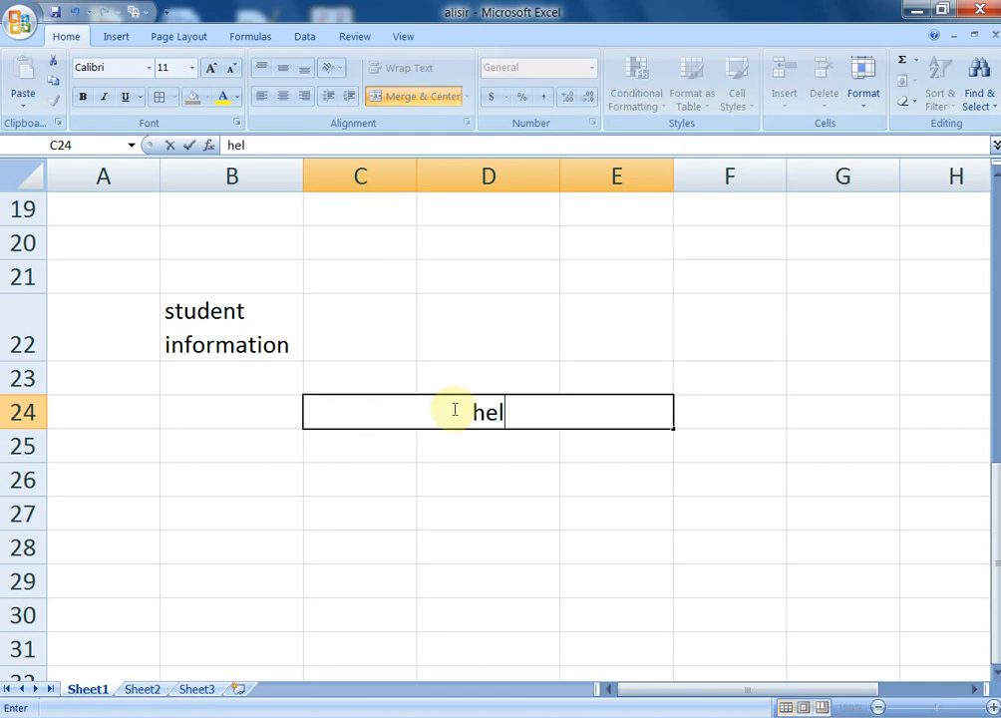
pyautogui.click(484, 504)
pyautogui.click(481, 411)
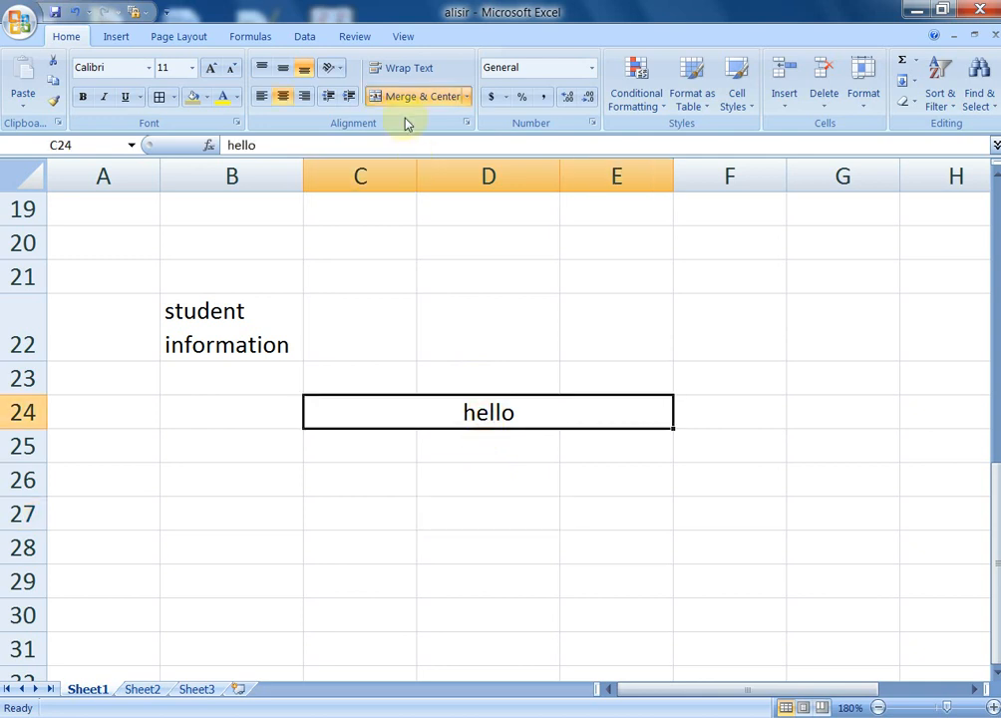